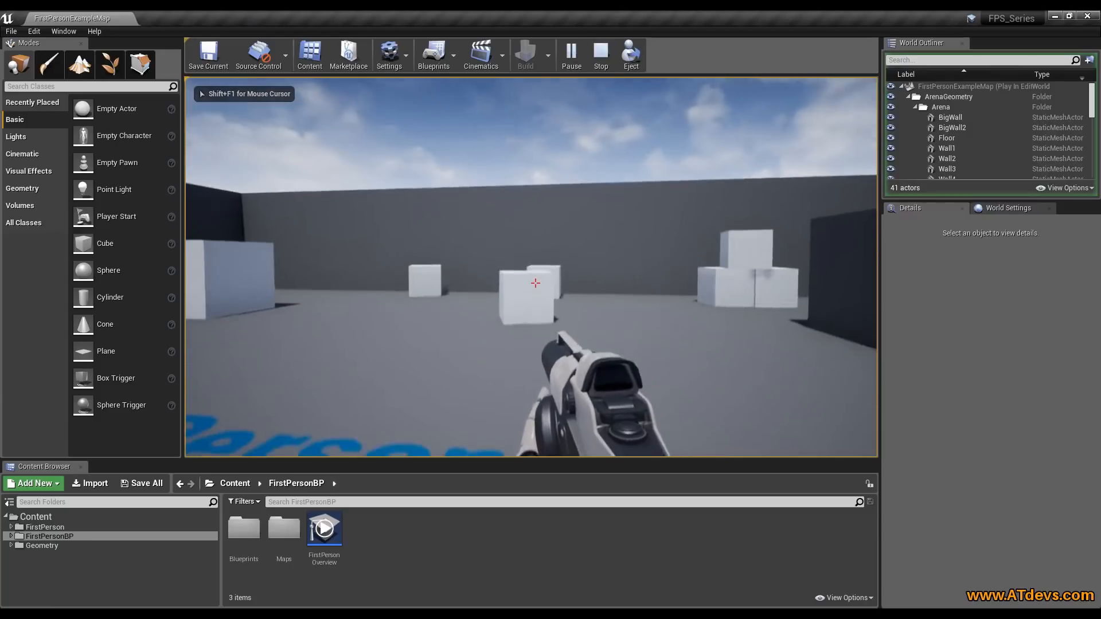
Play-test the level by moving forward and shooting projectiles at the white cubes, and end the play session
click(536, 283)
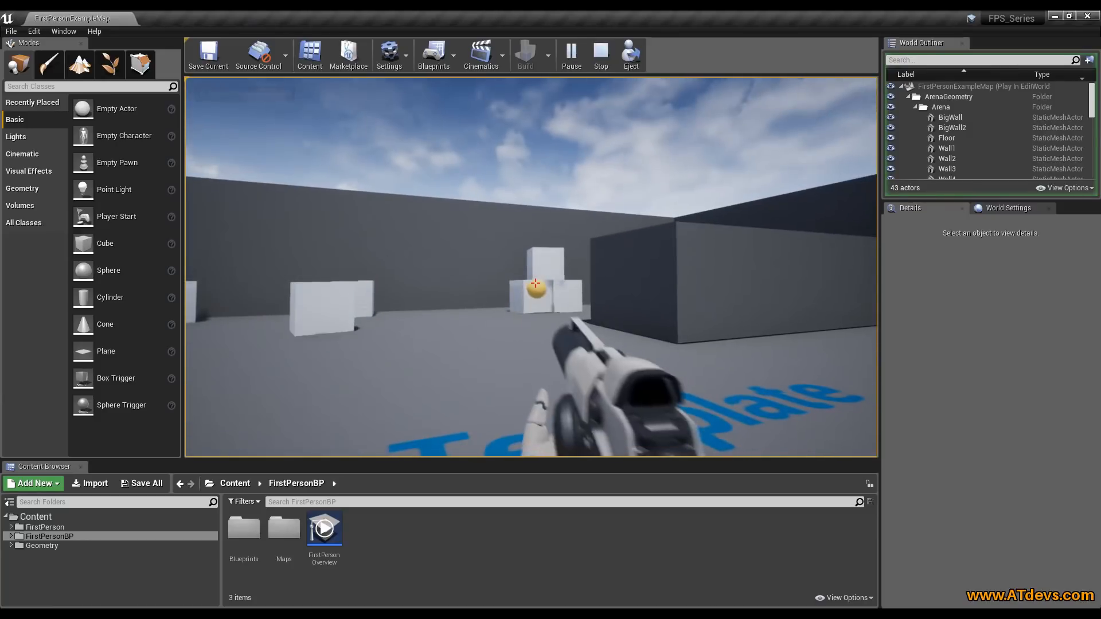
key(w)
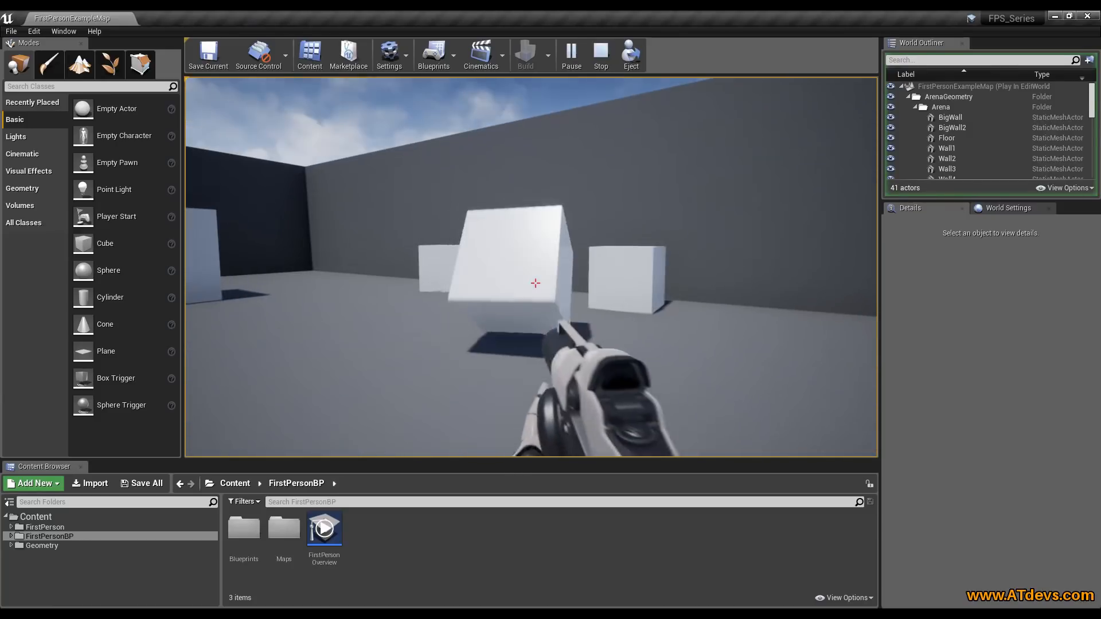
click(535, 283)
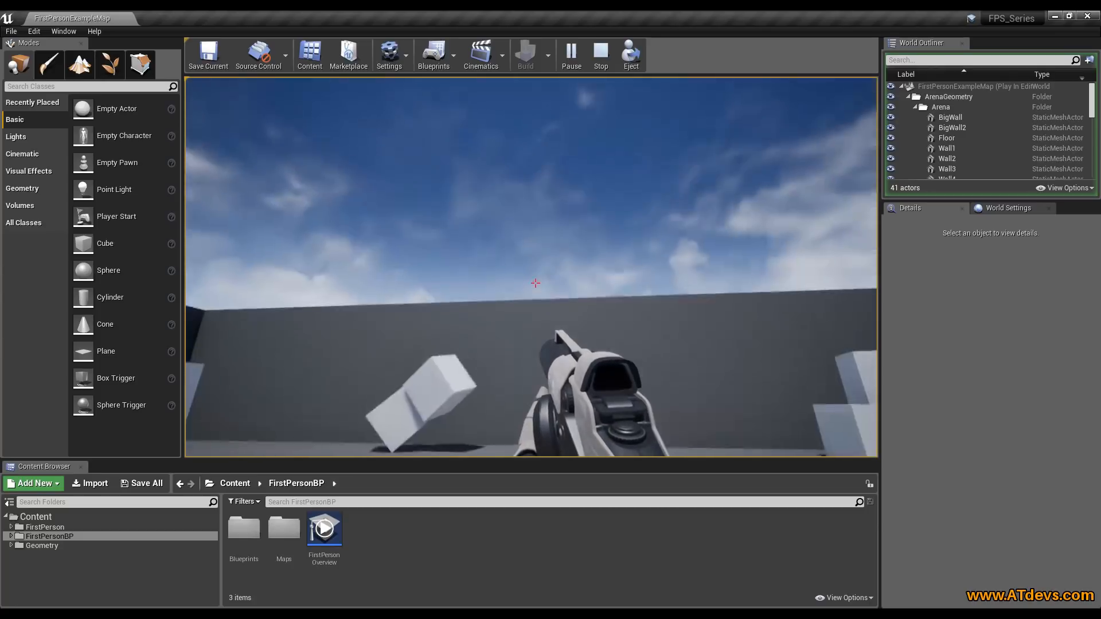
key(Escape)
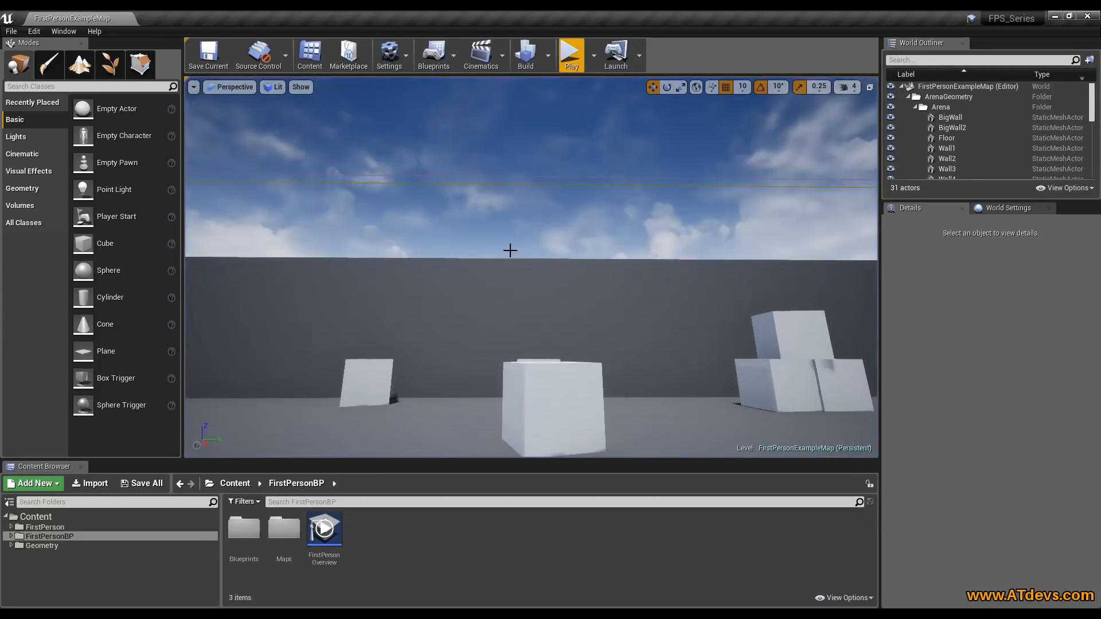
Open the FirstPersonCharacter blueprint from the Blueprints folder inside FirstPersonBP
double_click(12, 537)
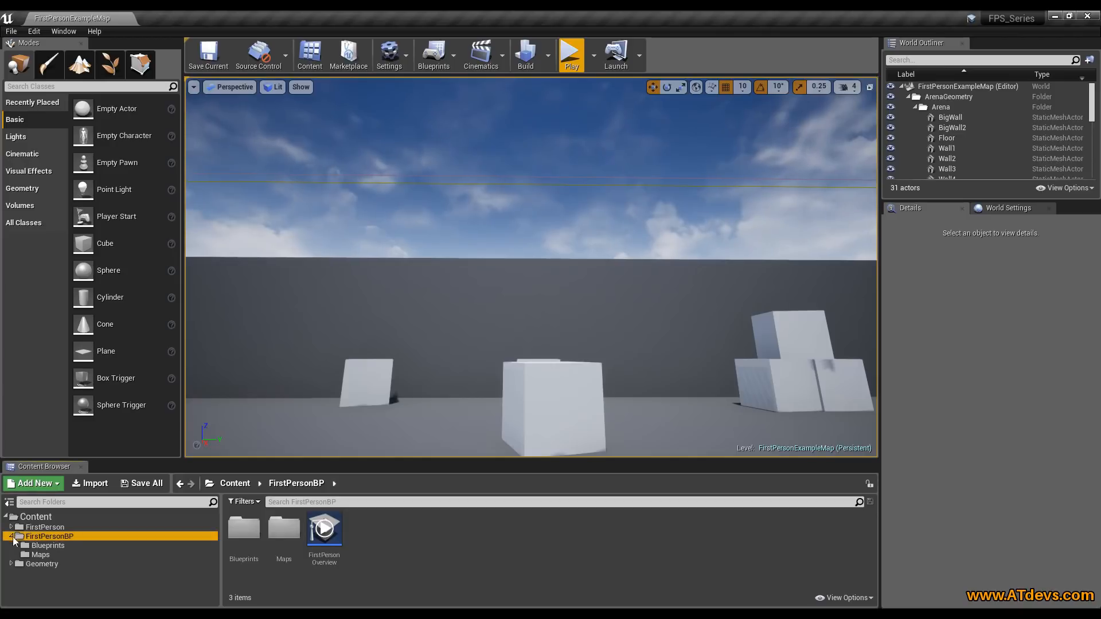
click(55, 546)
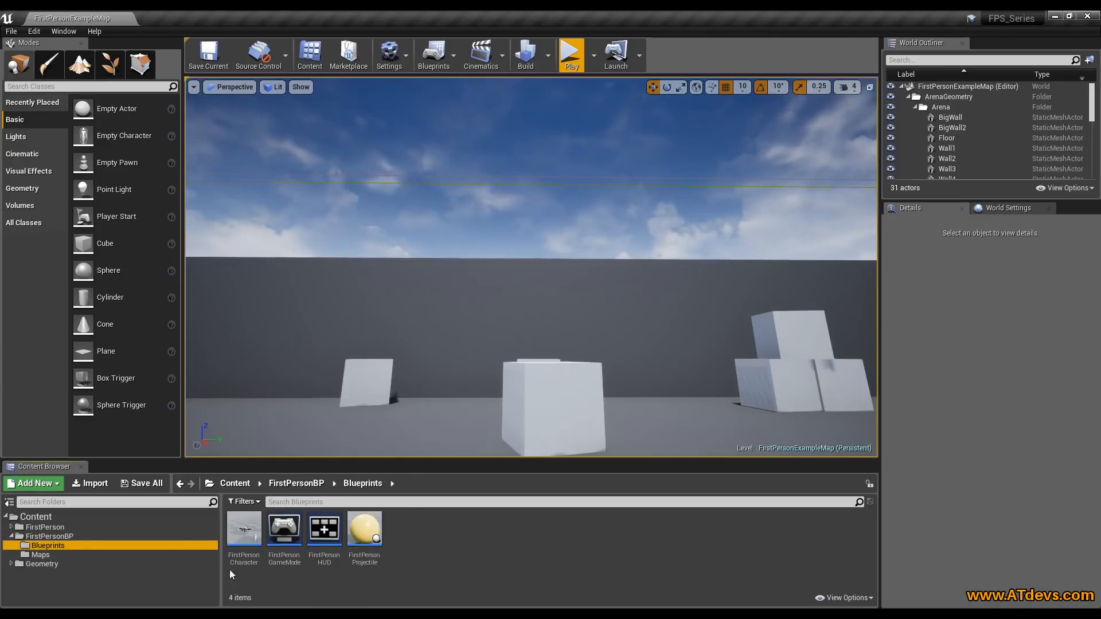
click(234, 537)
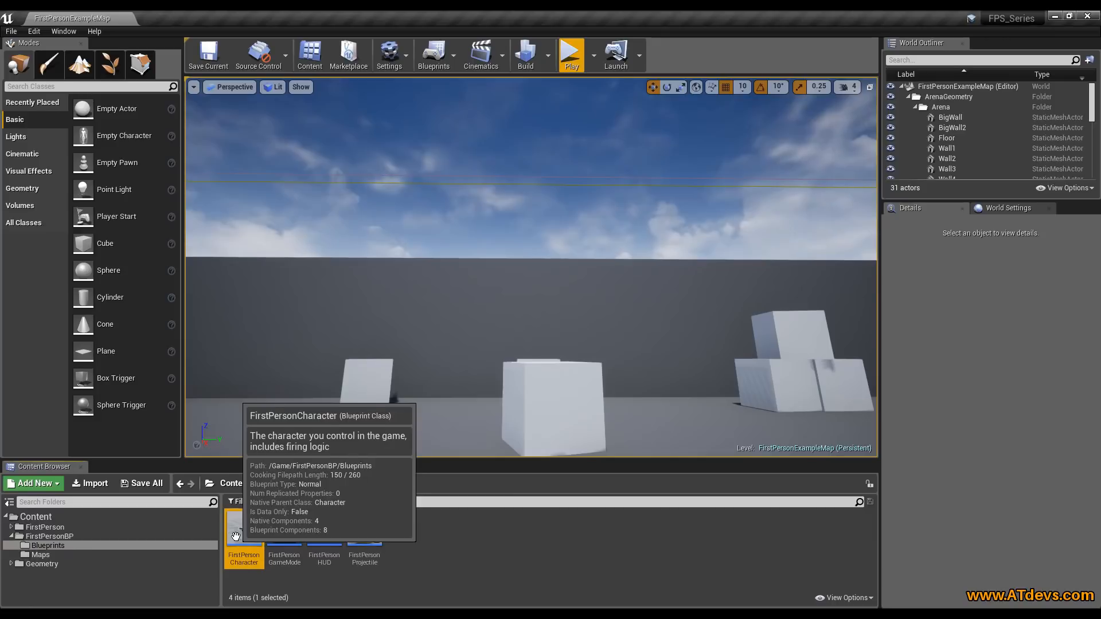
double_click(245, 535)
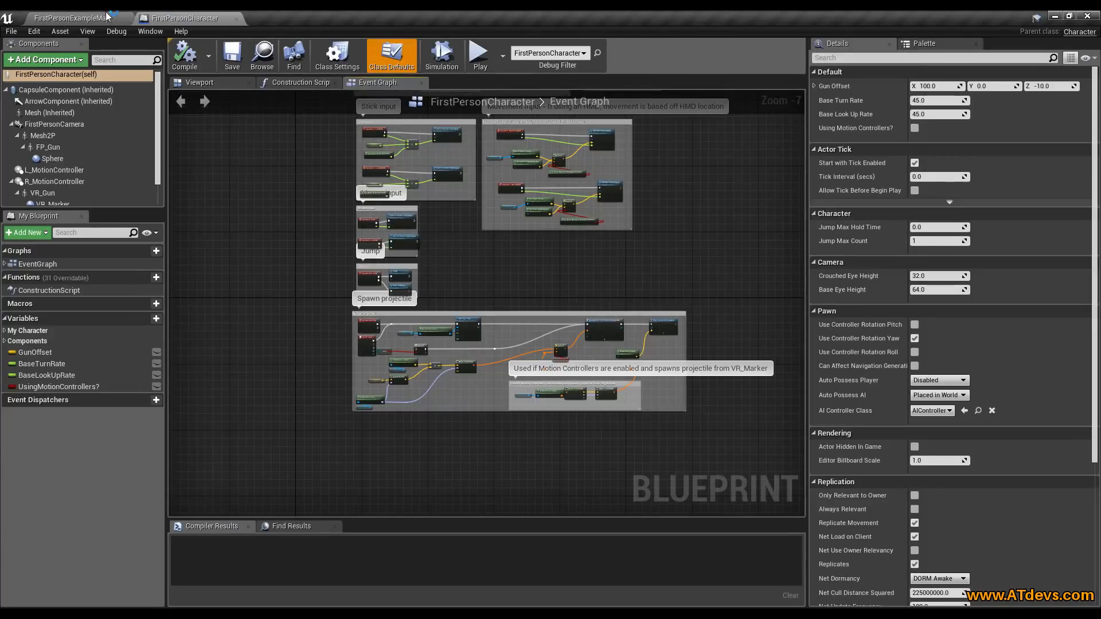
Examine the level's selected GameMode classes in the world settings and locate the Default Pawn Class asset in the project content
click(106, 17)
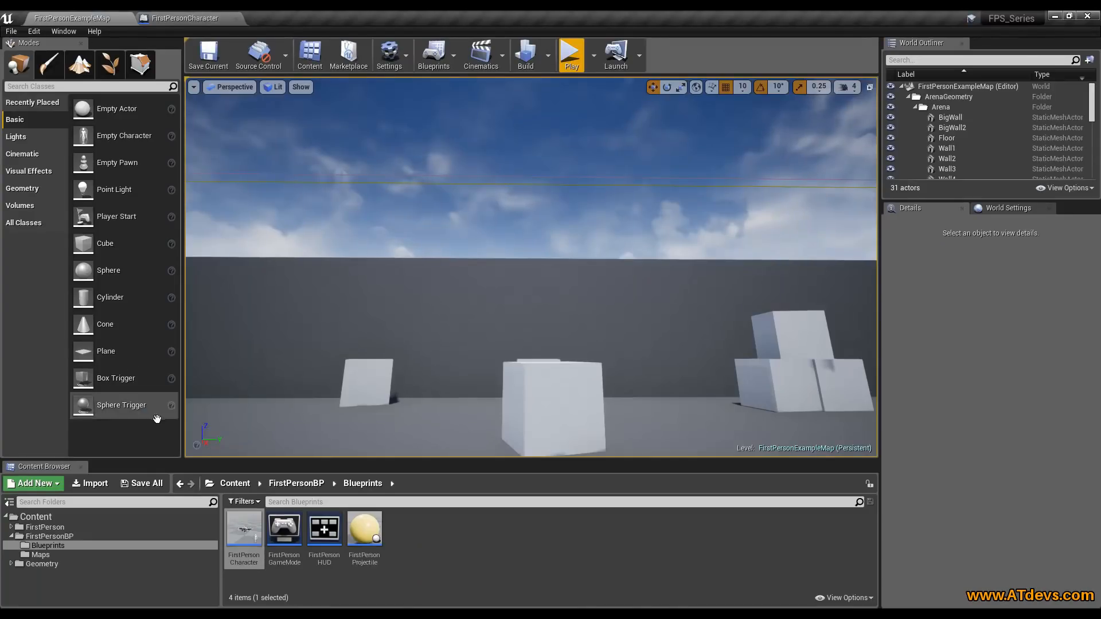
click(1003, 208)
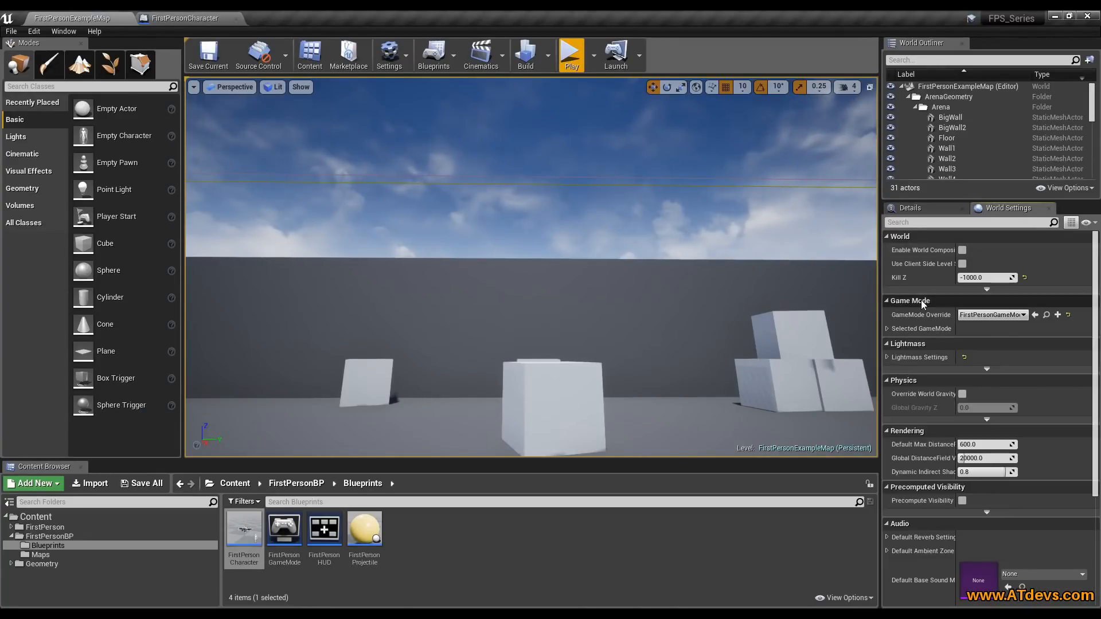
click(886, 328)
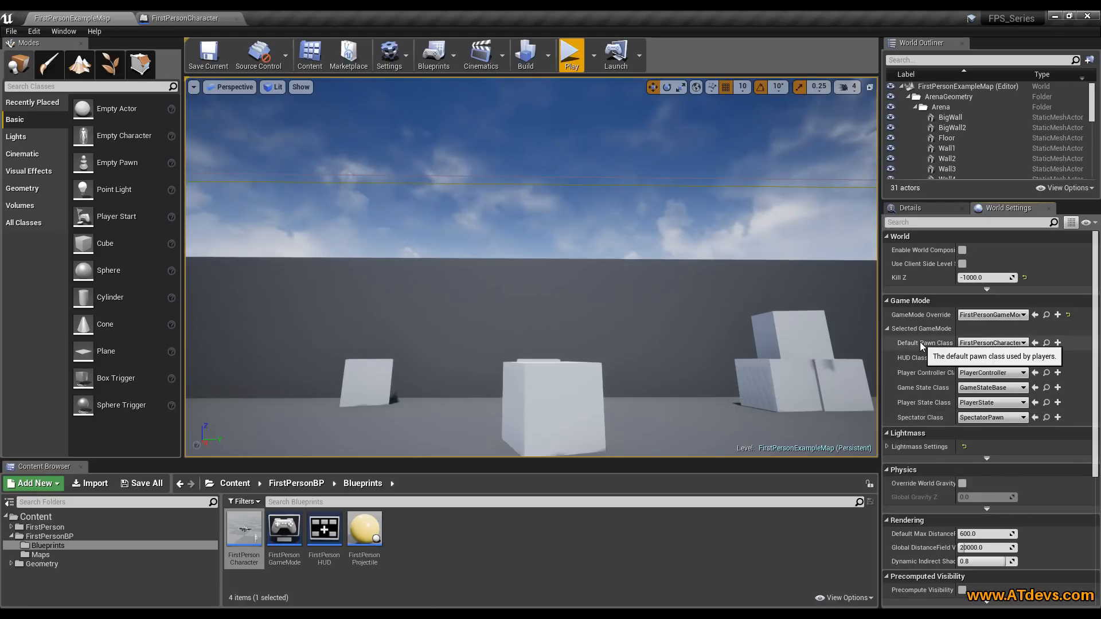
click(1047, 343)
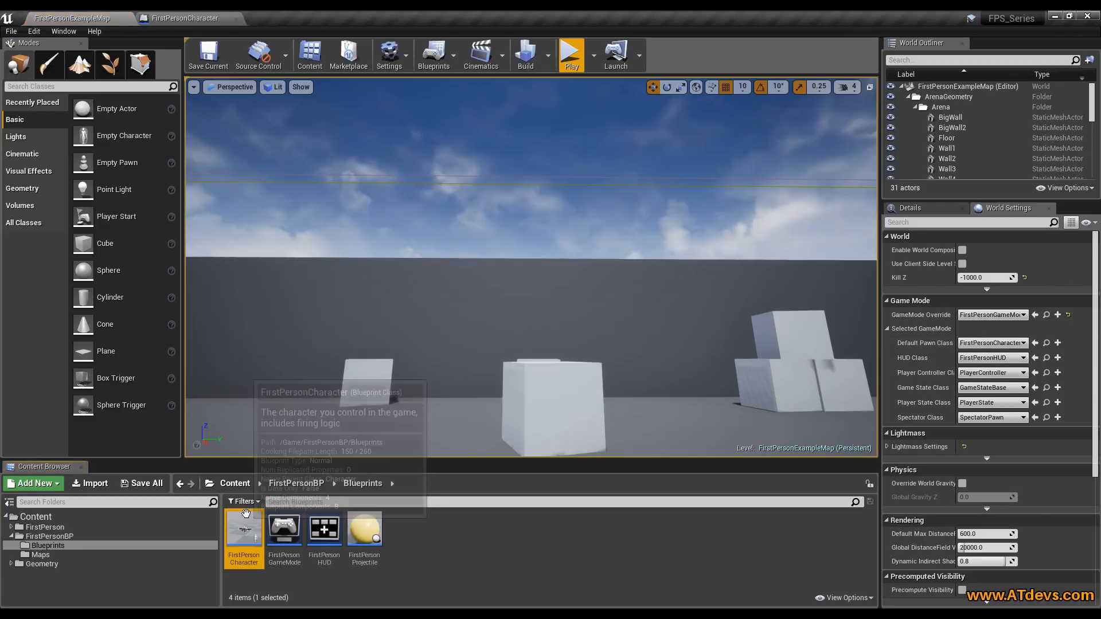
Look over the FirstPersonCharacter blueprint's event graph, component viewport and construction script
click(195, 16)
scroll(520, 361, up, 3)
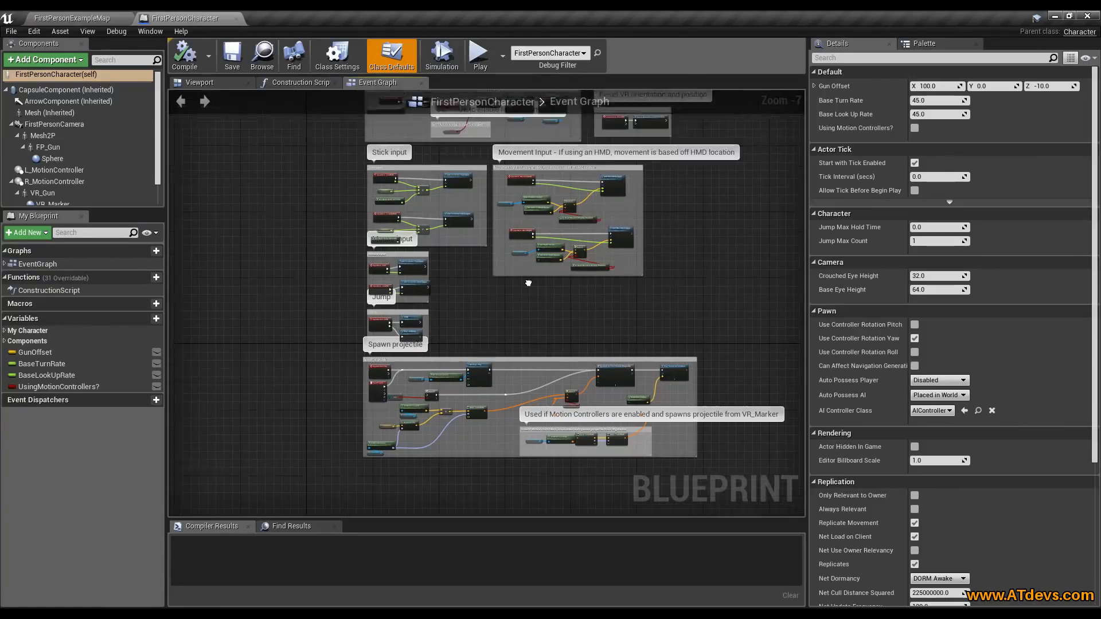
right_drag(520, 361, 516, 381)
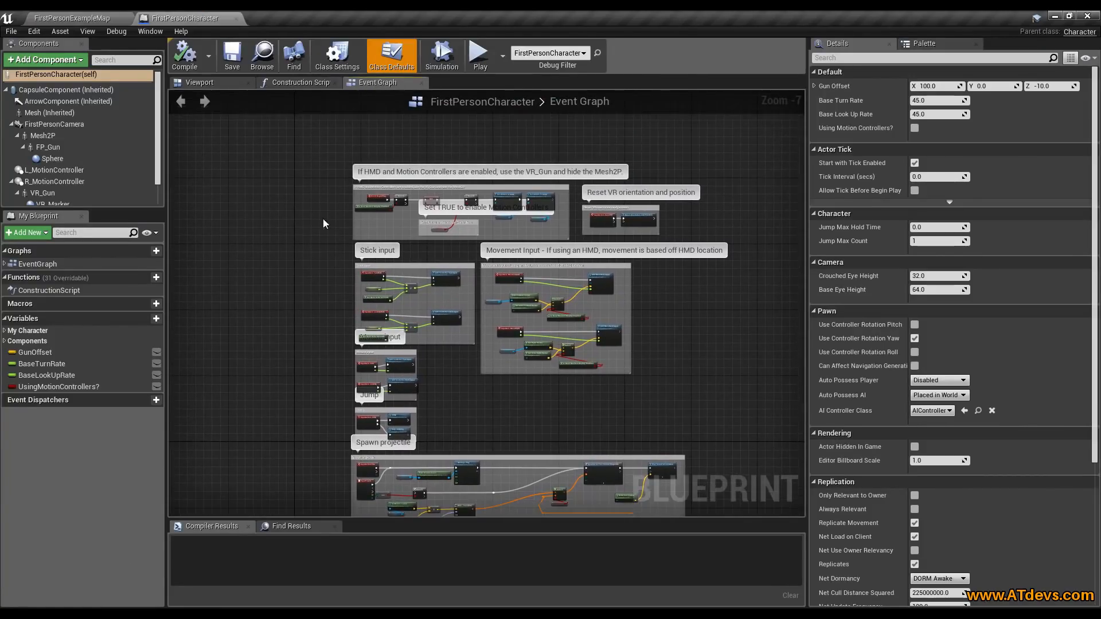
click(212, 82)
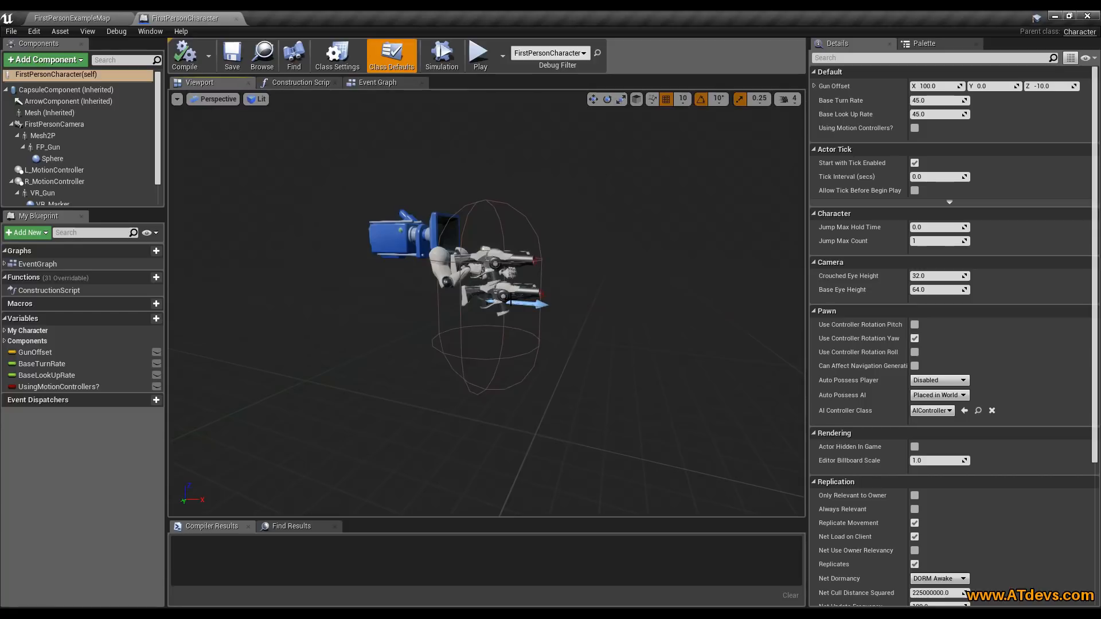
click(287, 84)
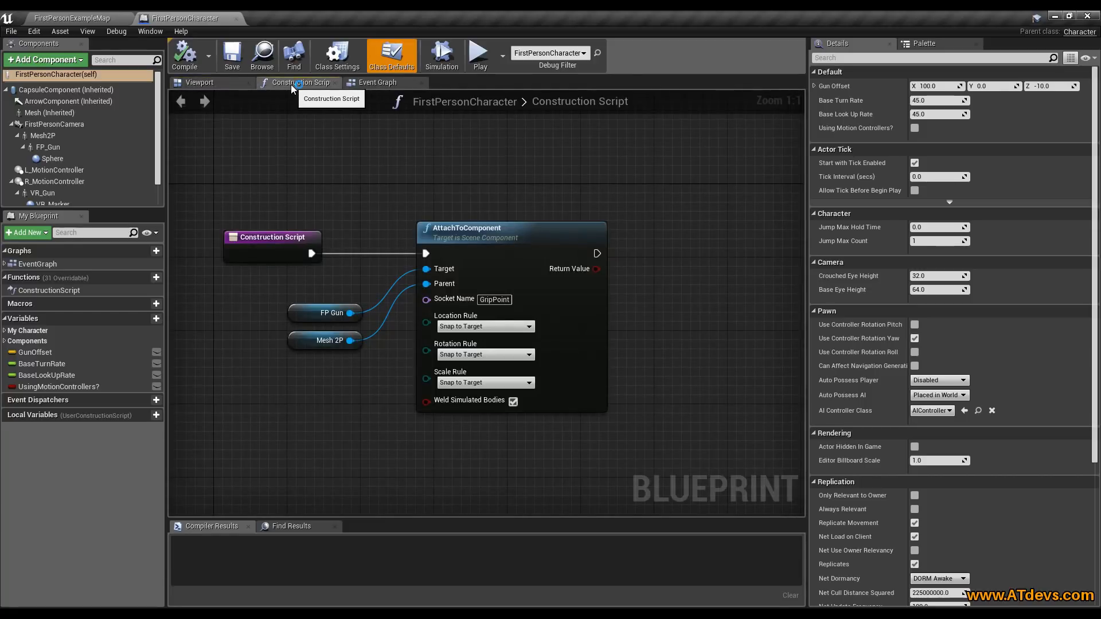
Place another FirstPersonCharacter in the level near the white cubes and delete it again
click(80, 17)
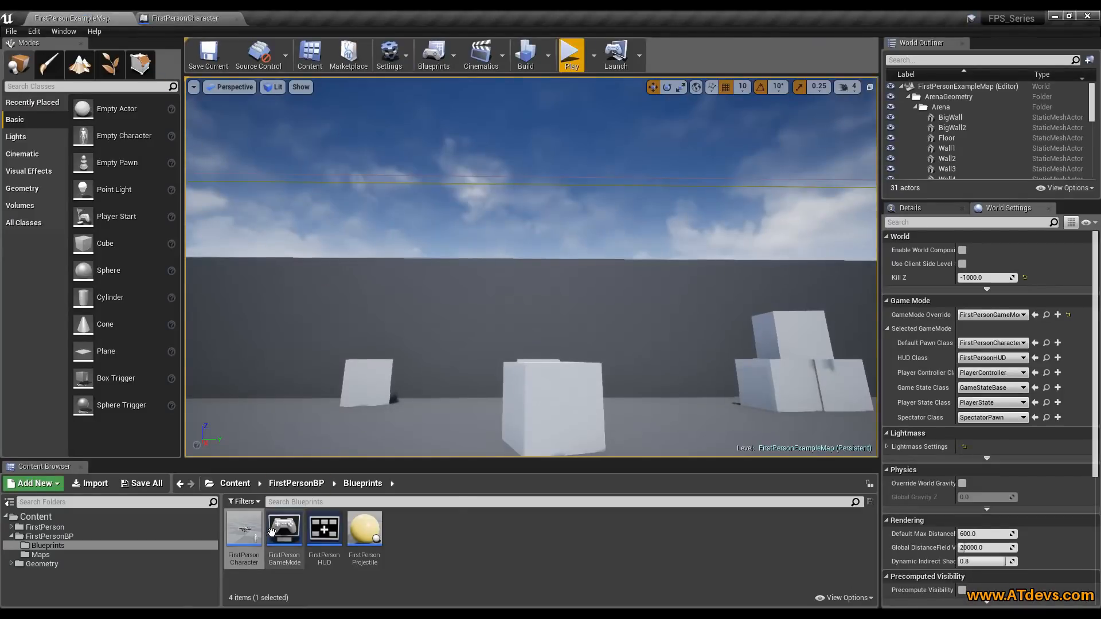
right_drag(516, 263, 519, 335)
drag(250, 531, 375, 343)
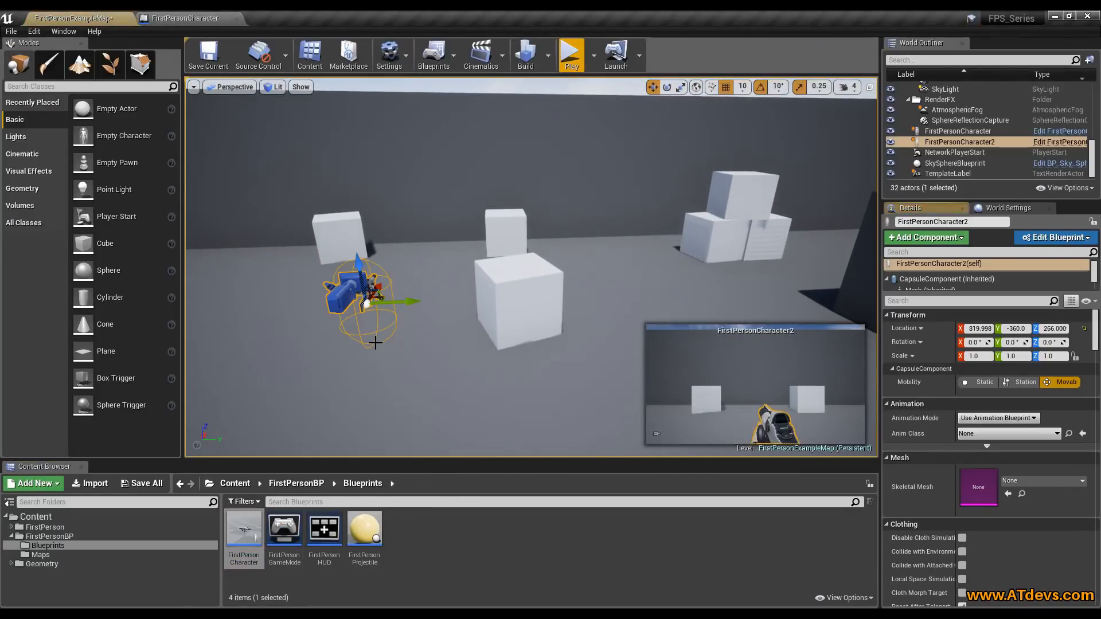
key(Delete)
Review the FirstPersonCharacter event graph and examine the arms, guns and camera up close in the blueprint viewport
click(204, 18)
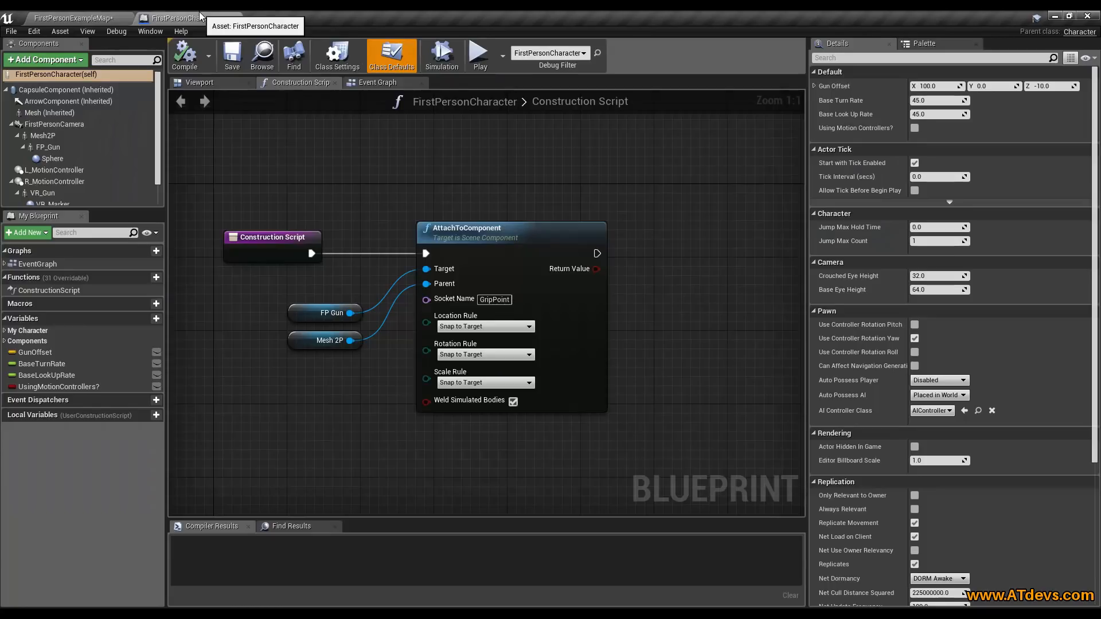
click(370, 82)
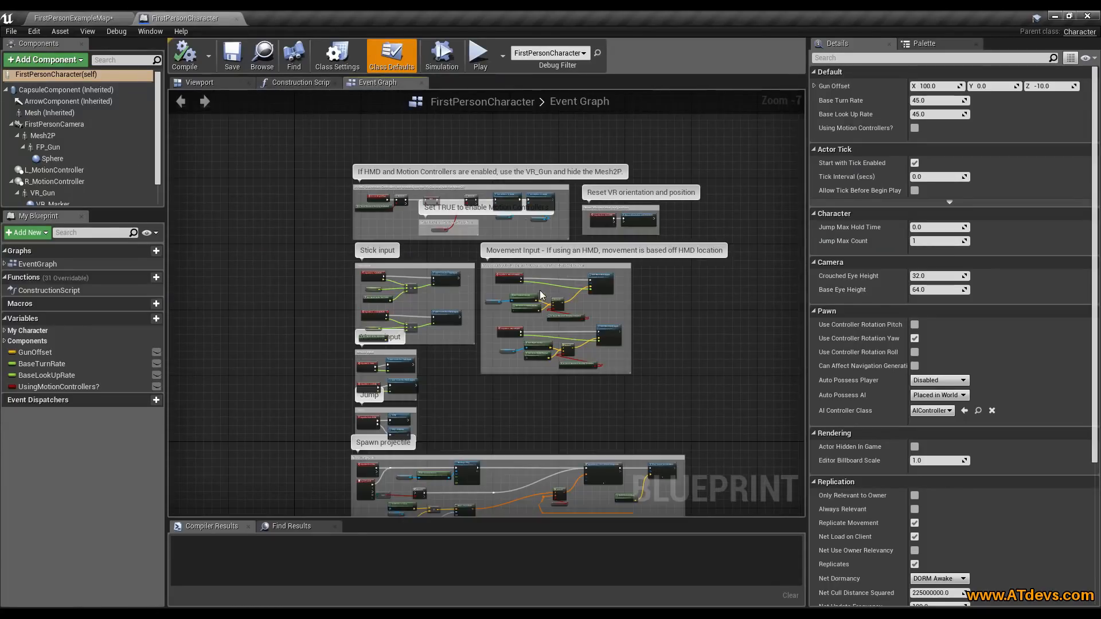
scroll(430, 260, up, 1)
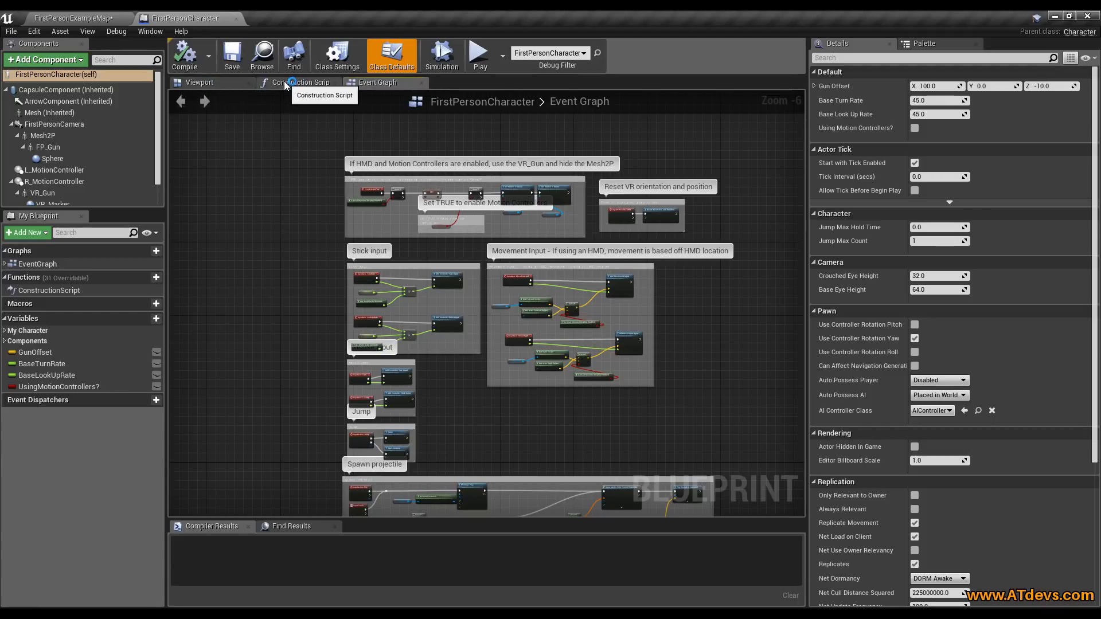
click(212, 83)
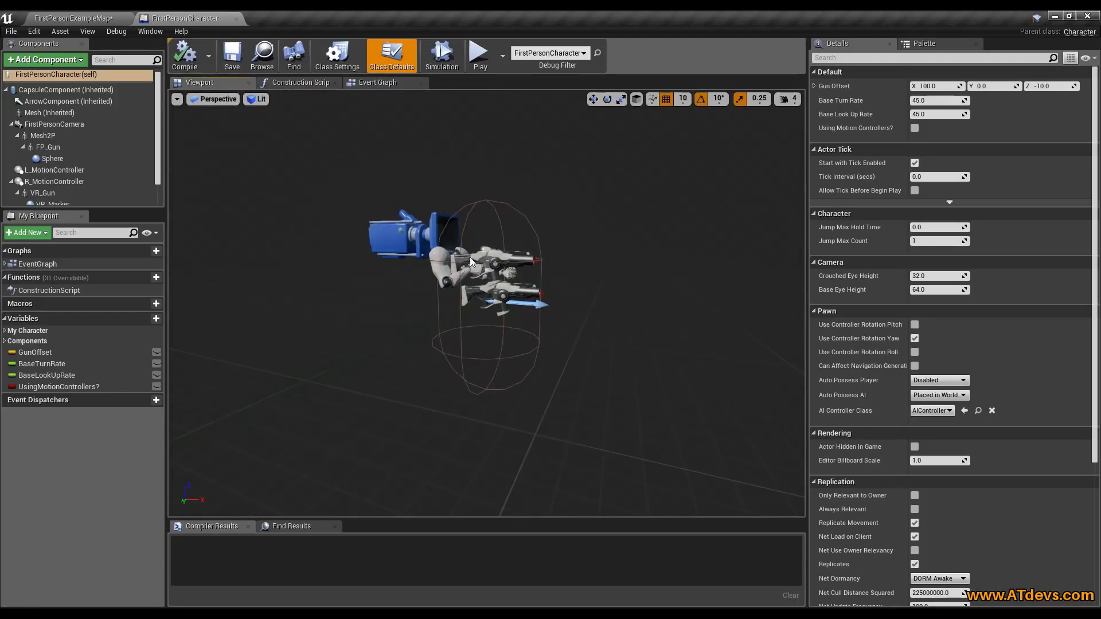
scroll(508, 252, up, 10)
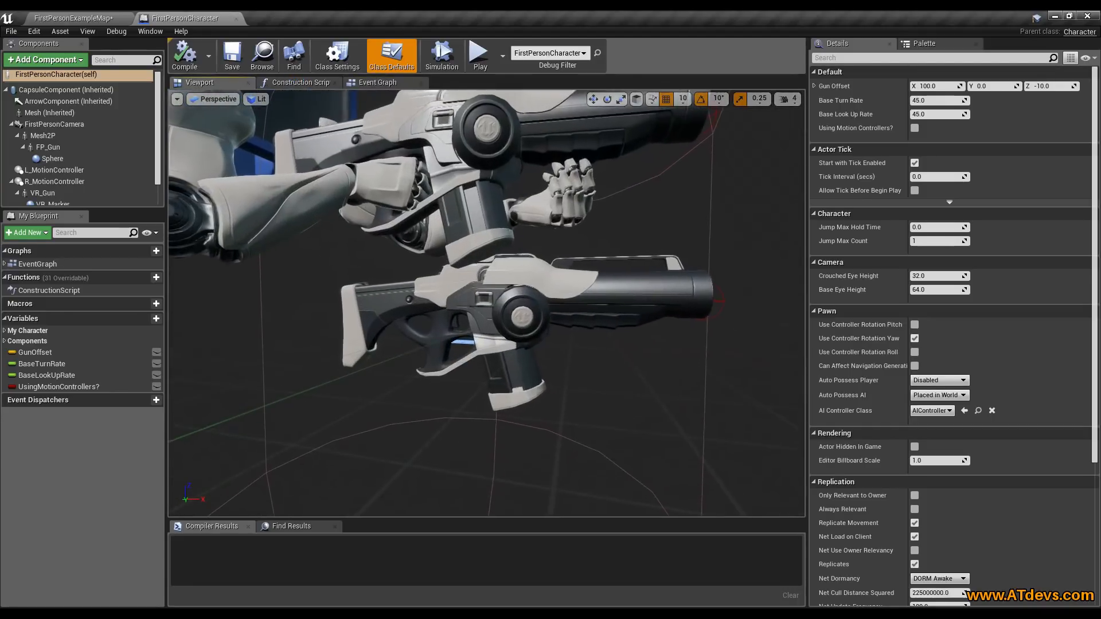
key(s)
right_drag(508, 252, 525, 304)
key(w)
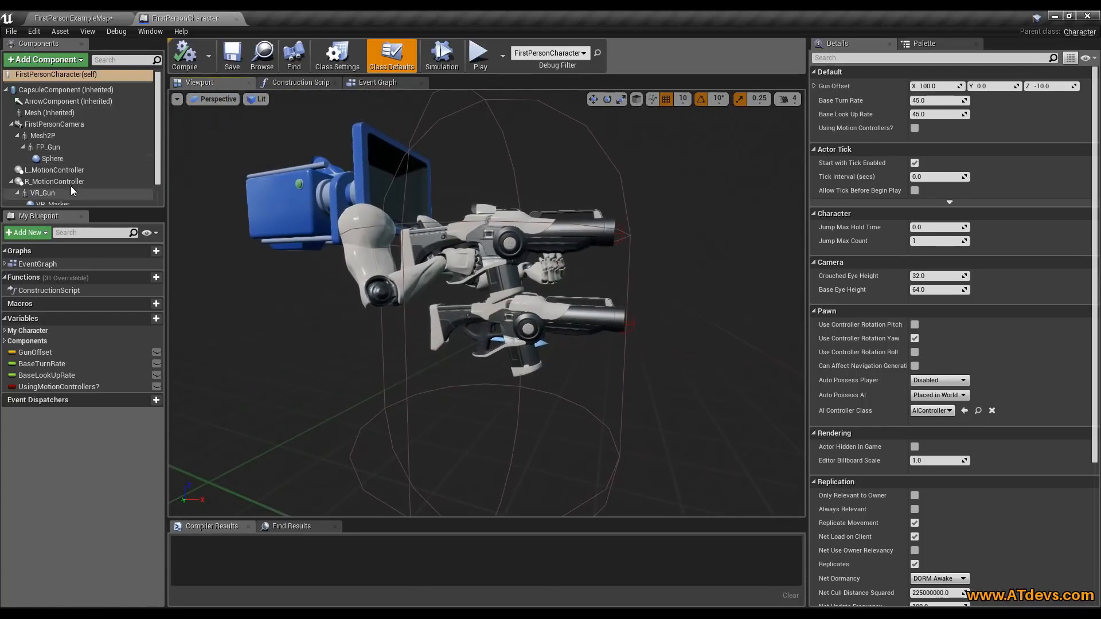
Select the VR components from L_MotionController through VR_Marker to see which parts of the character they cover
click(57, 170)
scroll(52, 185, down, 1)
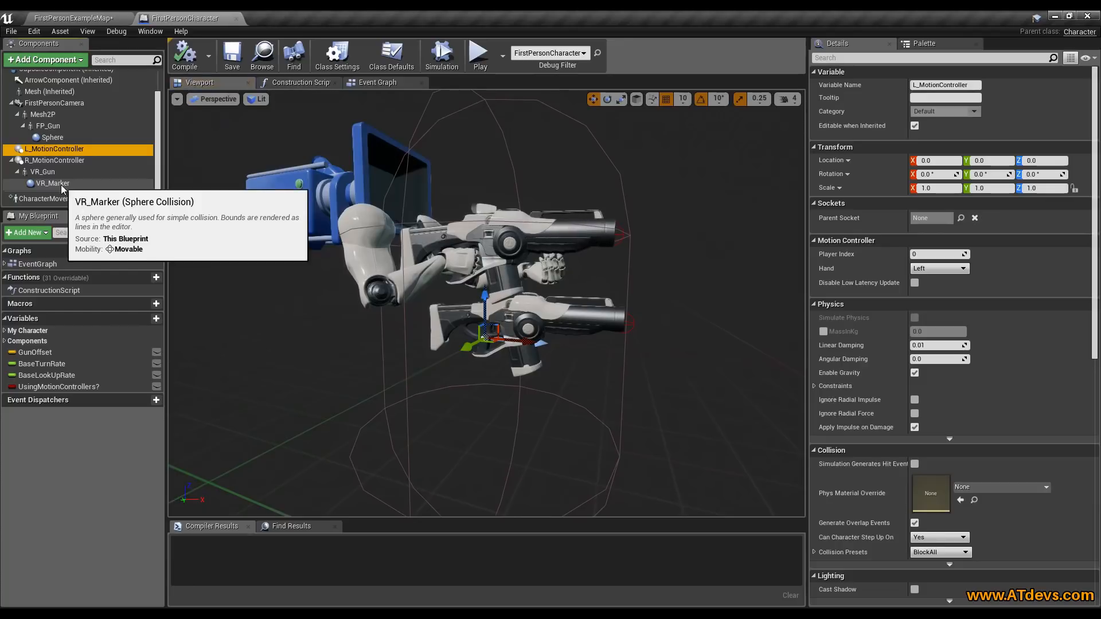
shift+click(61, 185)
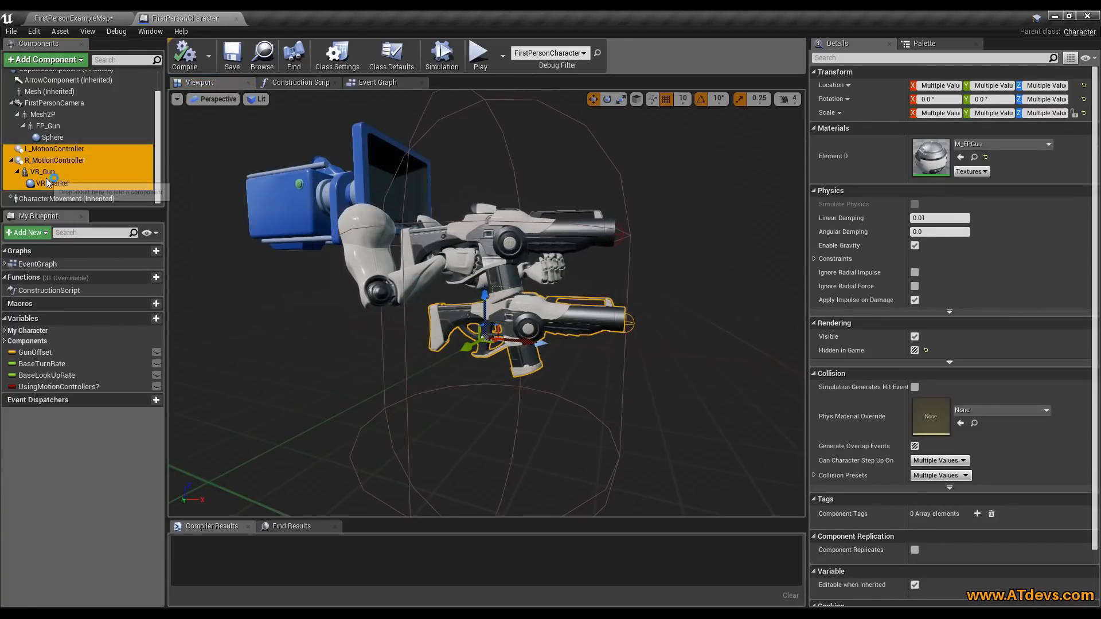
Move the FP Gun node up beside AttachToComponent's Target input in the construction script, and select the FP_Gun component in the viewport
click(297, 83)
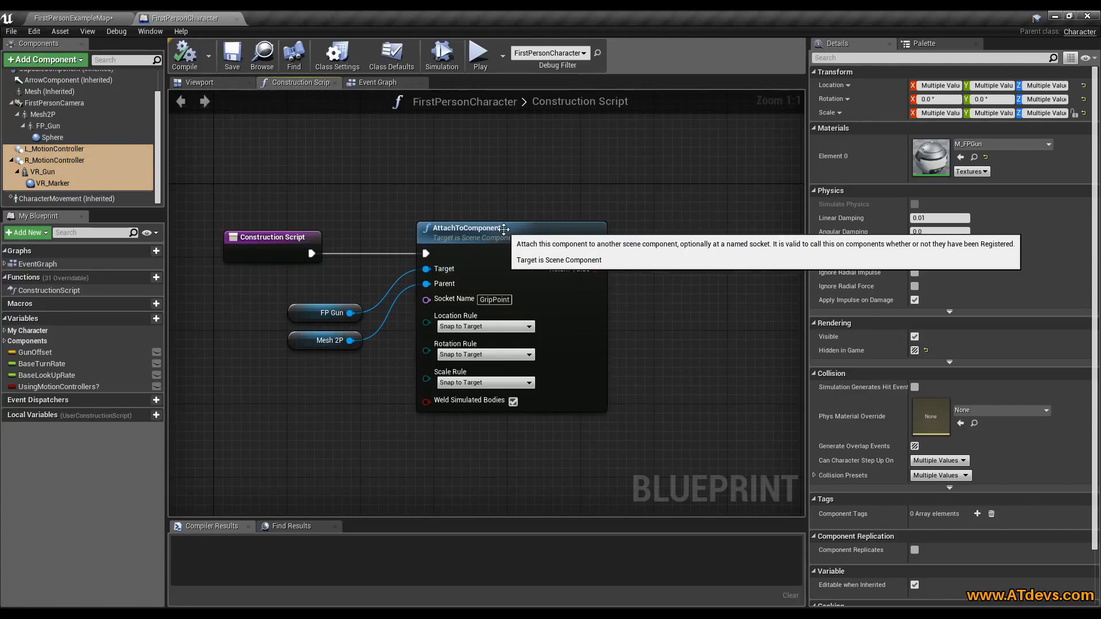
click(503, 229)
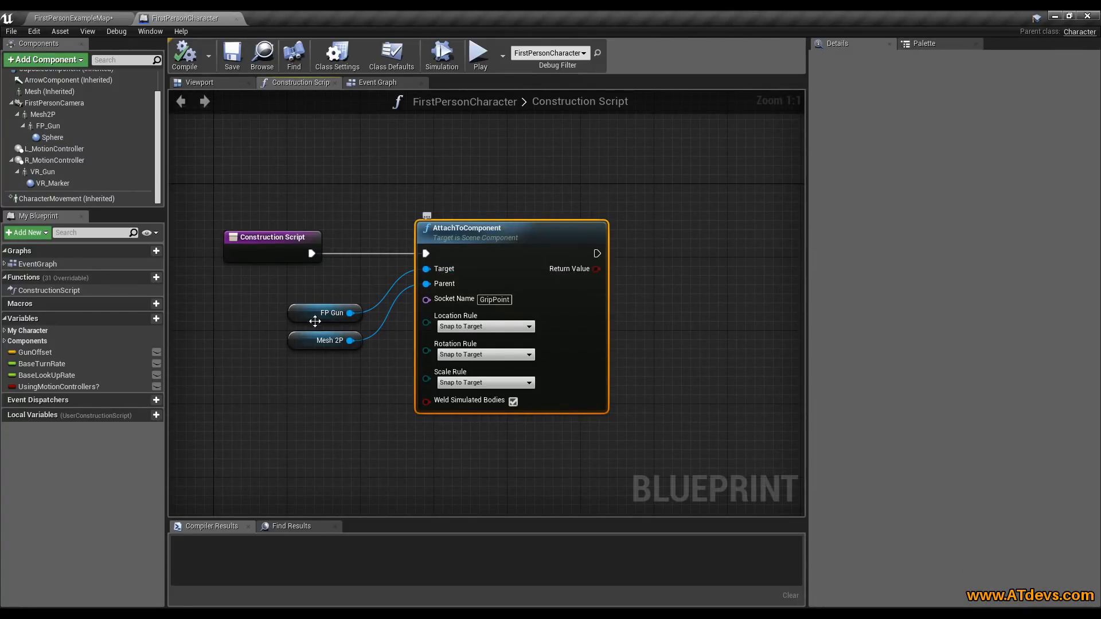
click(333, 314)
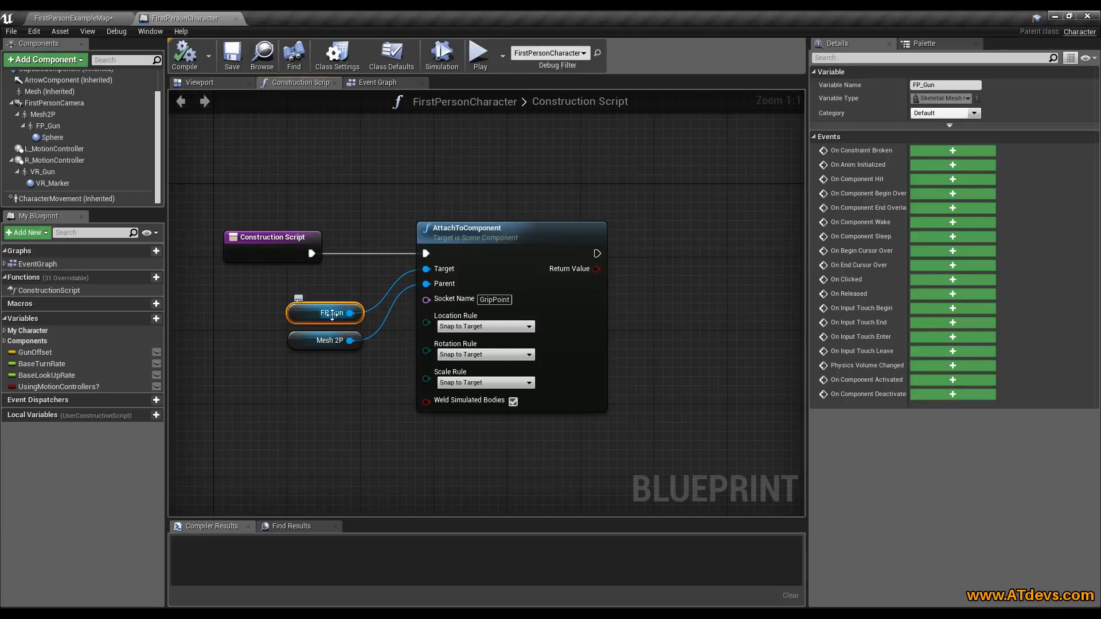
drag(342, 313, 342, 286)
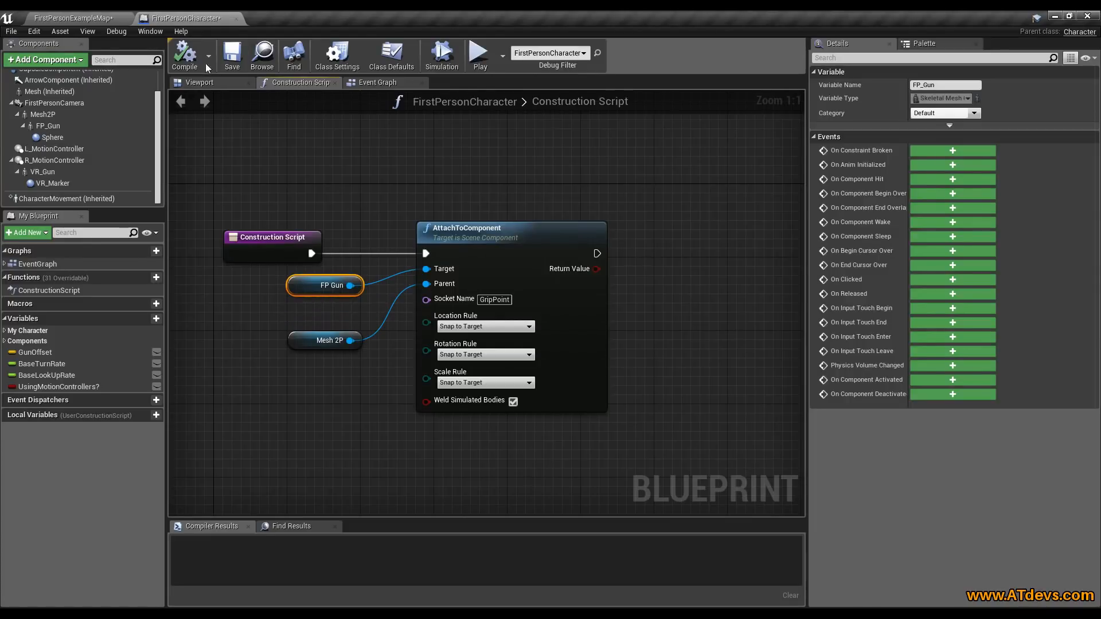
click(199, 82)
click(48, 126)
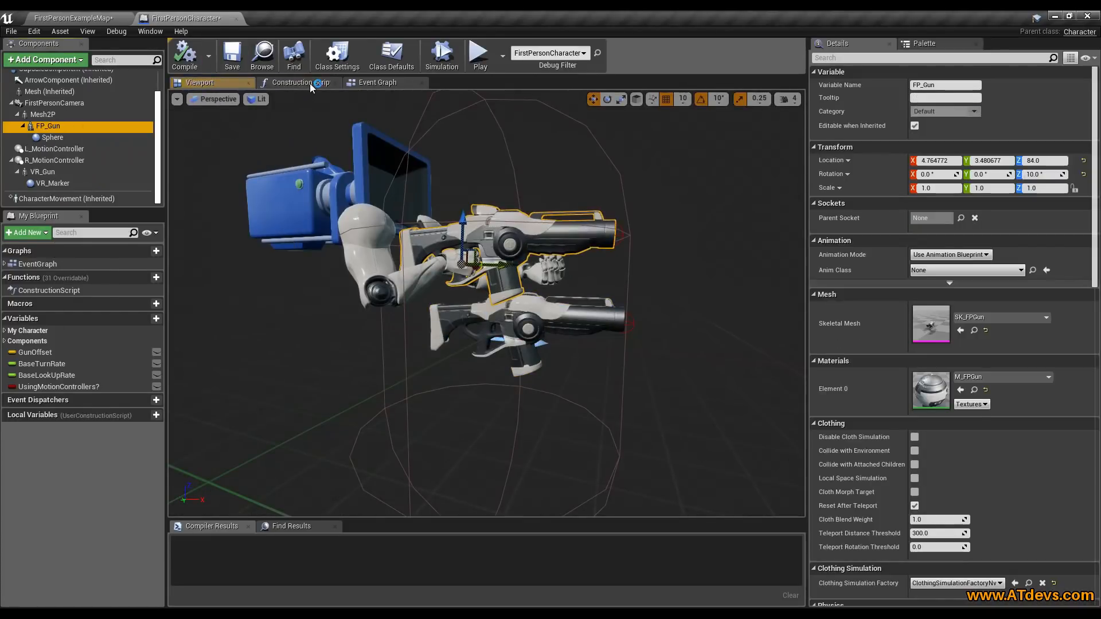
Move the Mesh 2P node up directly below FP Gun in the construction script, and select the Mesh2P component in the viewport
click(311, 82)
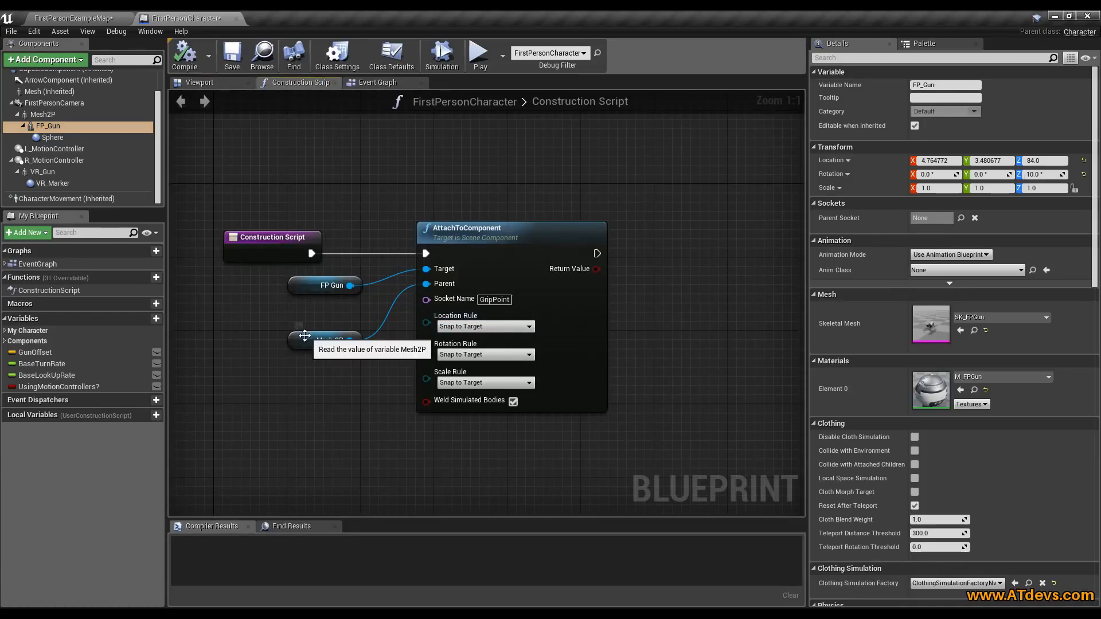
drag(304, 349, 305, 323)
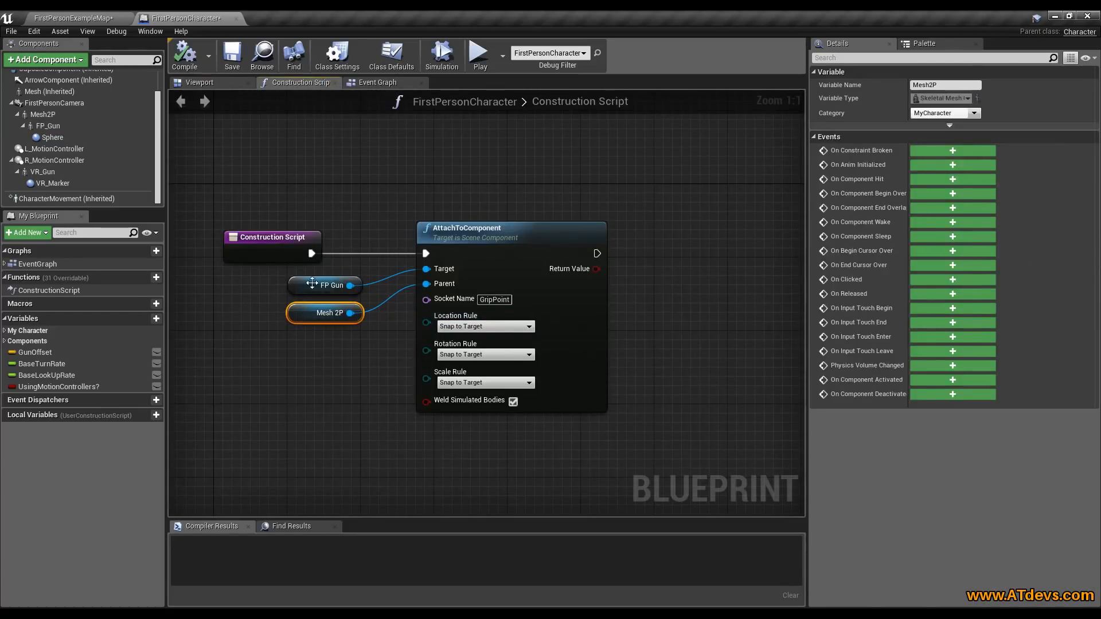
click(197, 82)
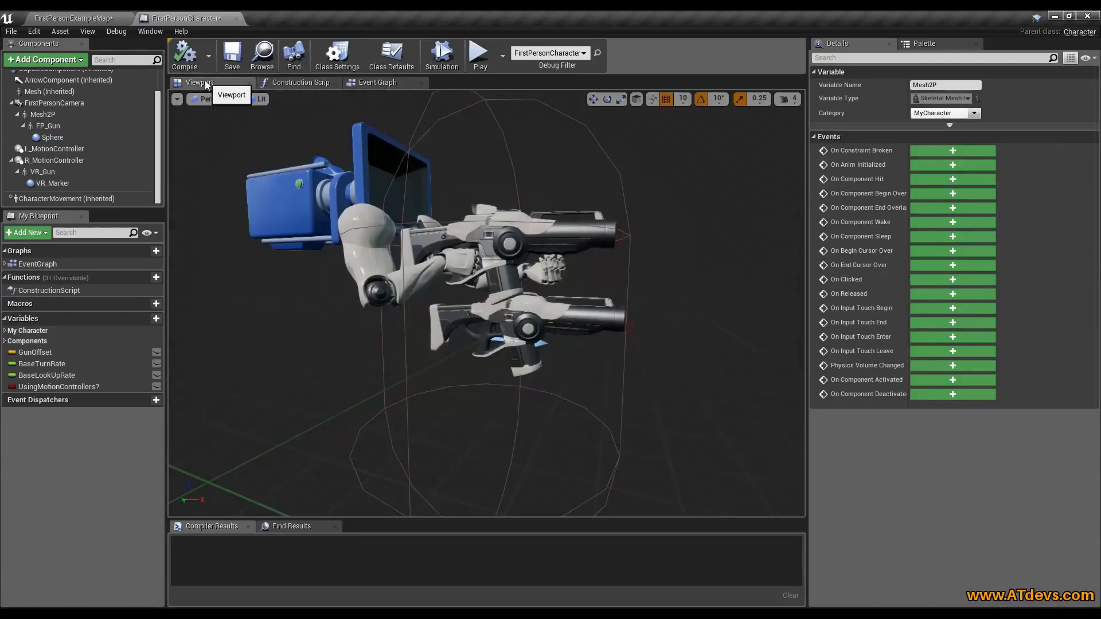
click(43, 114)
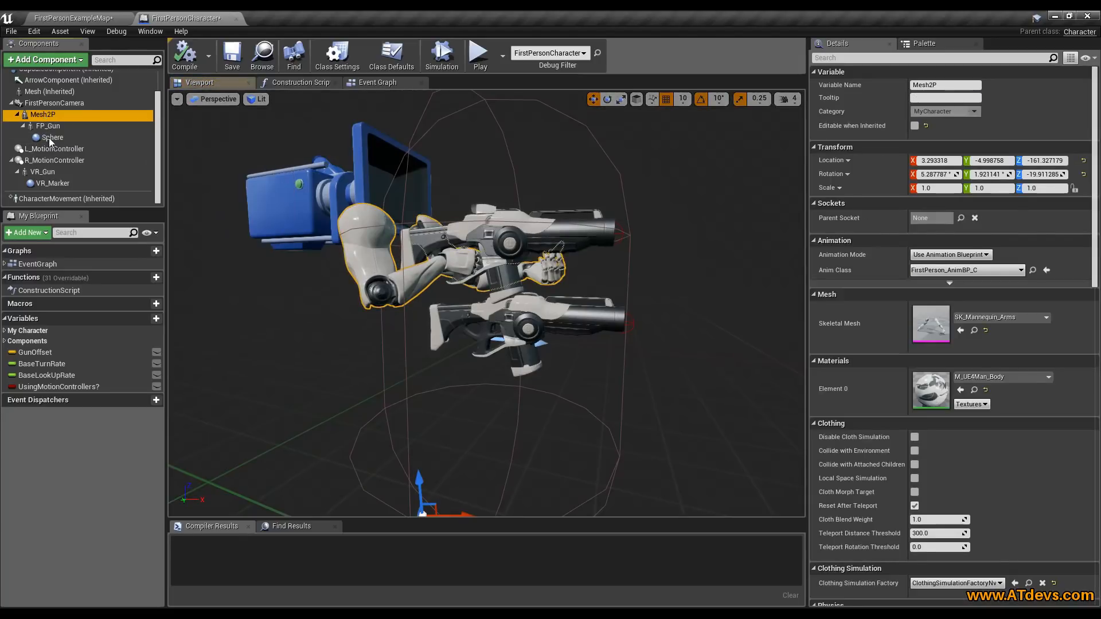
Examine the Event BeginPlay logic in the event graph, from the head-mounted display check through the Set Hidden in Game nodes for Mesh 2P and VR Gun
click(298, 82)
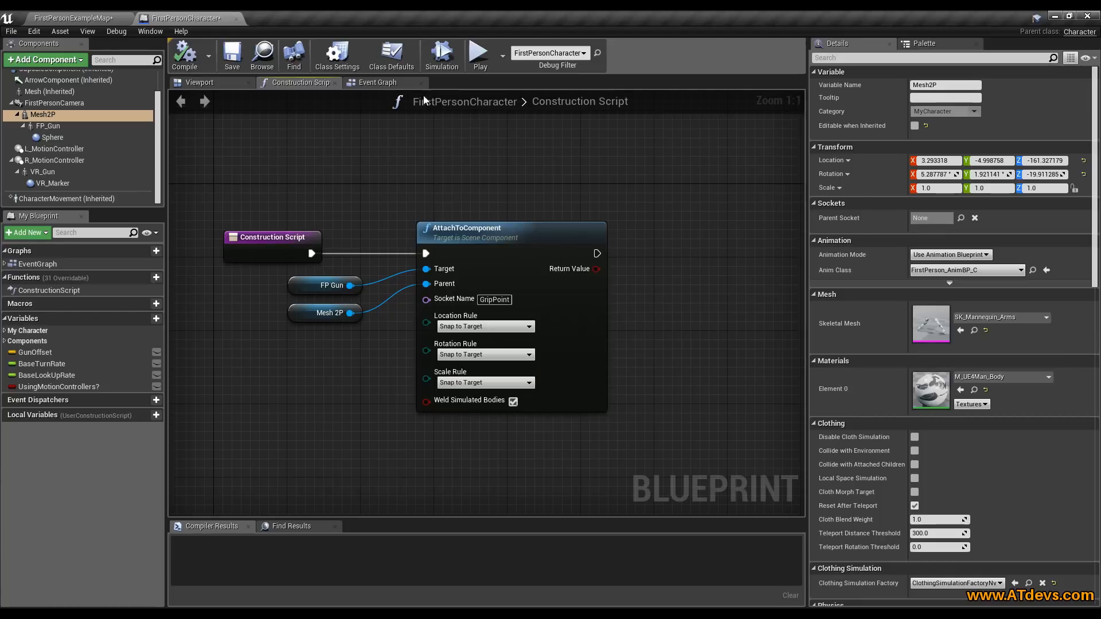
click(376, 82)
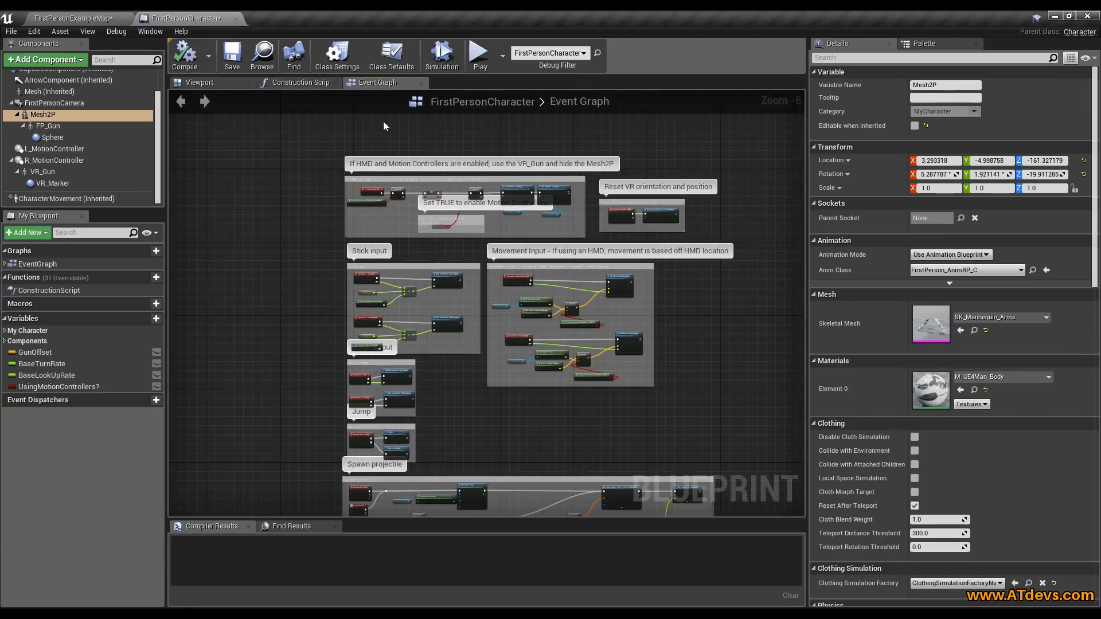
scroll(371, 128, up, 6)
right_drag(417, 275, 375, 186)
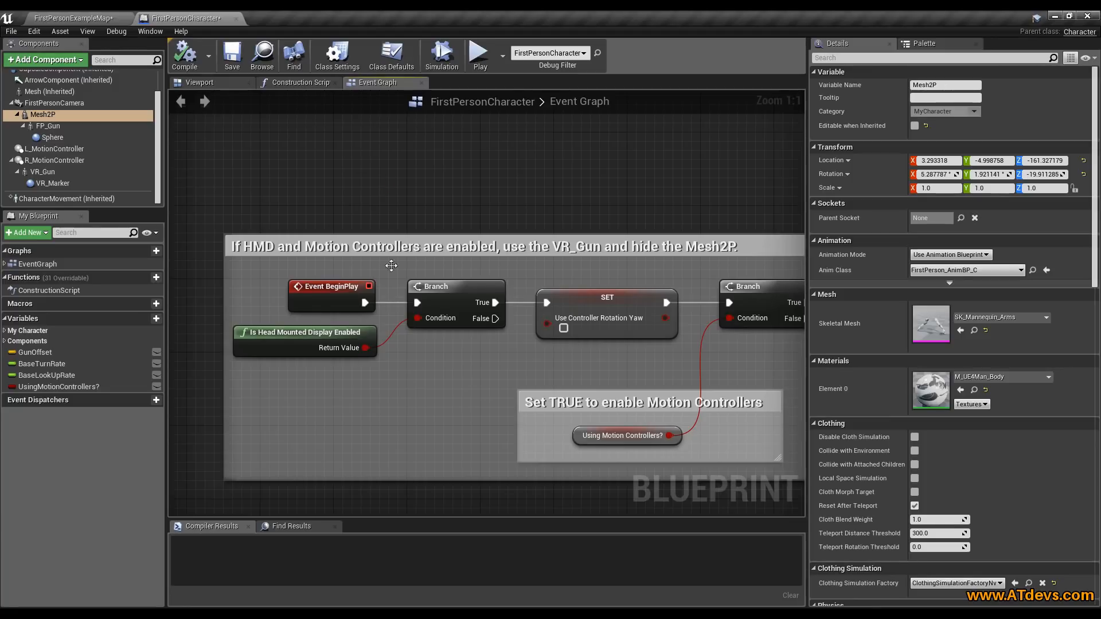
click(360, 290)
right_drag(427, 389, 387, 326)
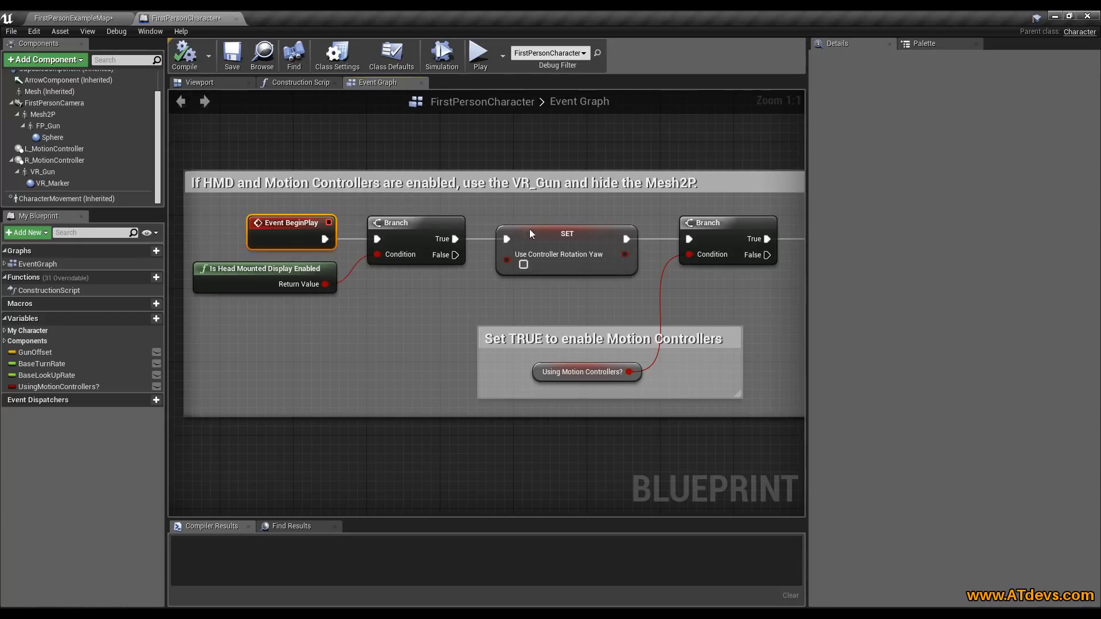
right_drag(713, 297, 319, 317)
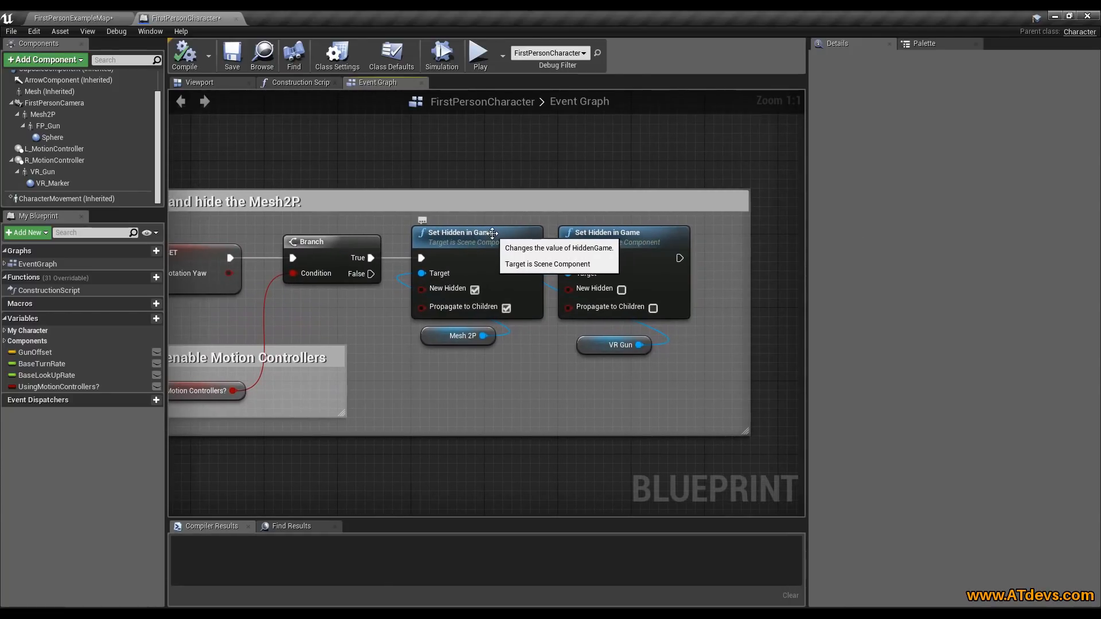
click(434, 340)
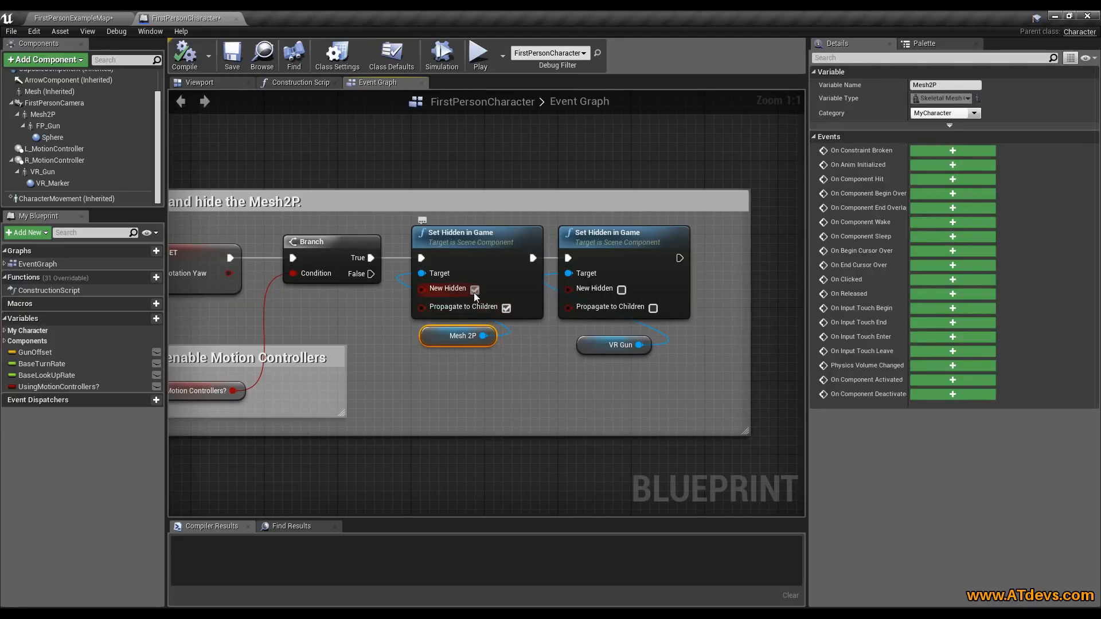
Compare the Hidden in Game rendering setting of the FP_Gun and VR_Gun components
click(205, 86)
click(49, 126)
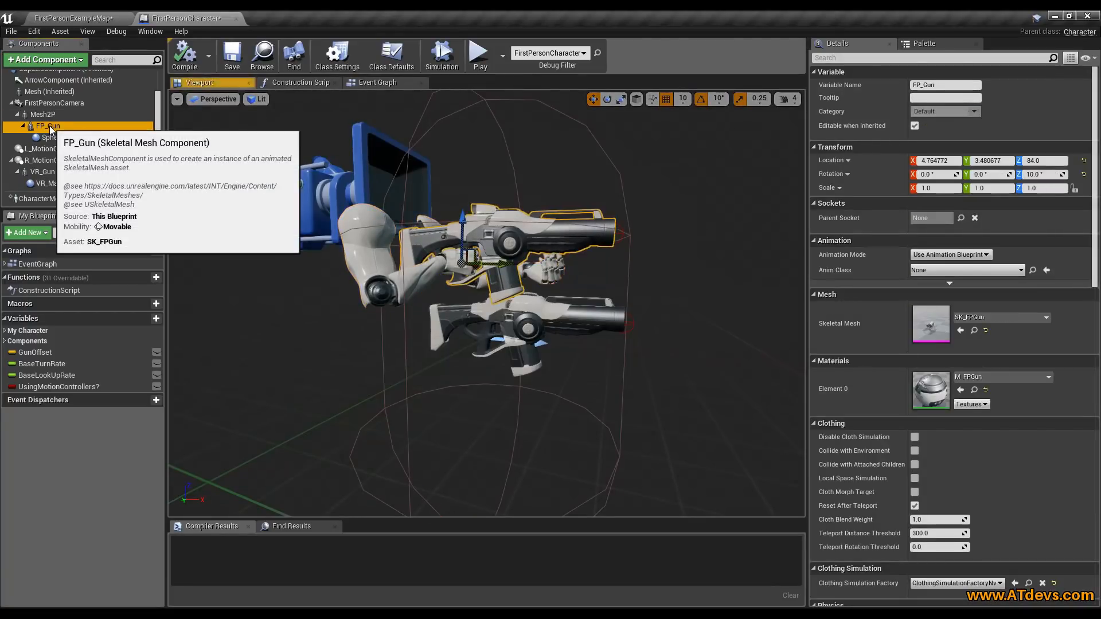
scroll(955, 288, down, 10)
scroll(955, 288, down, 2)
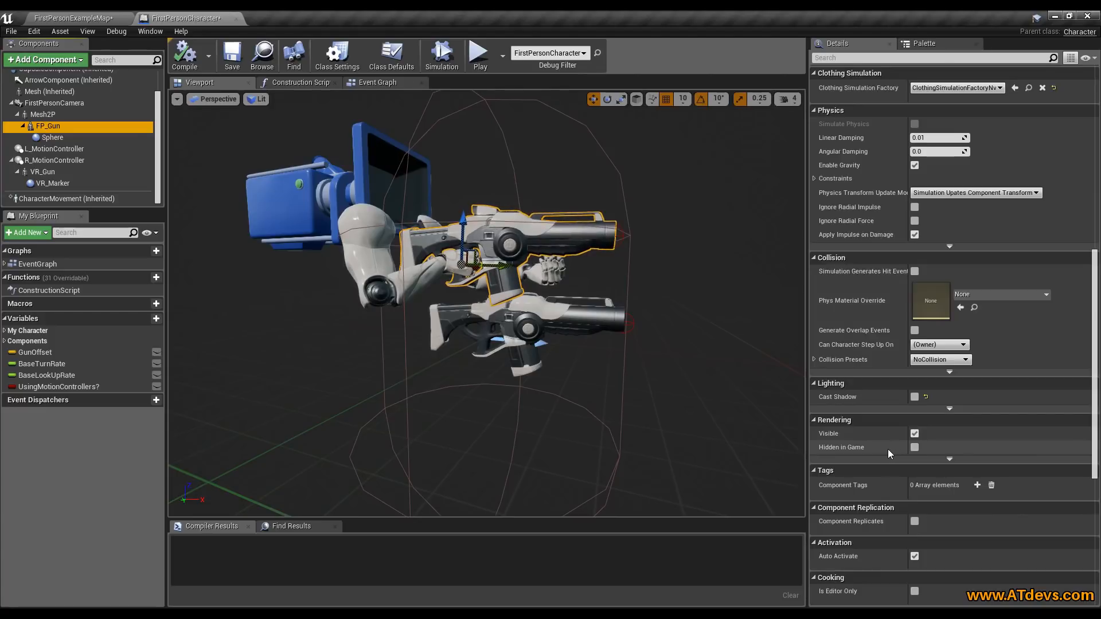
click(43, 172)
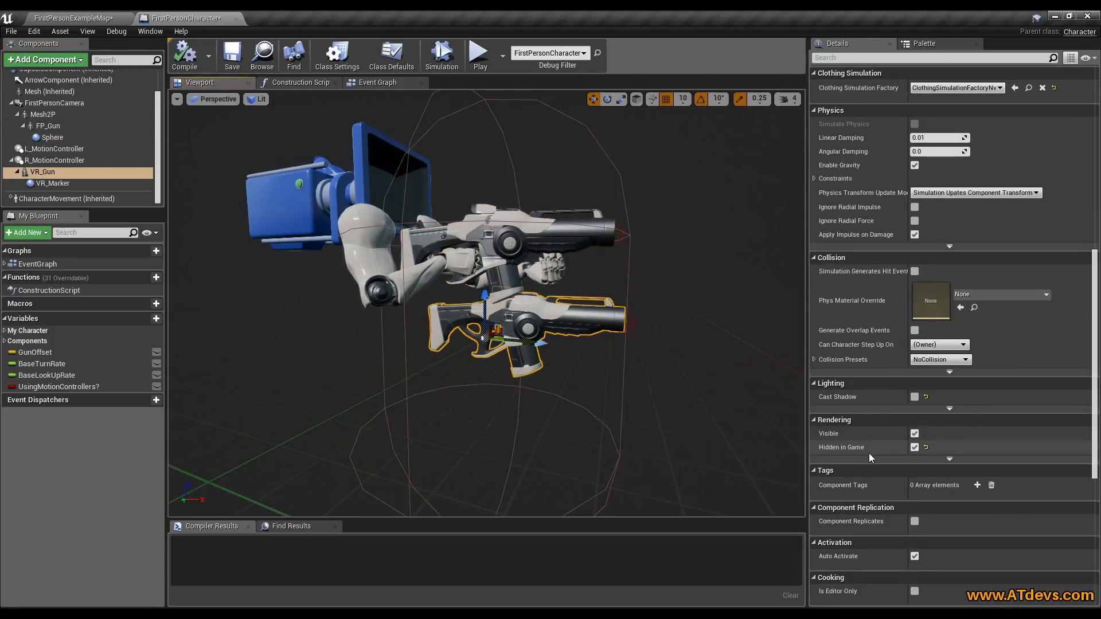
Delete the Branch, SET, Using Motion Controllers, Set Hidden in Game and Is Head Mounted Display Enabled nodes from the BeginPlay section, keeping Event BeginPlay
click(366, 84)
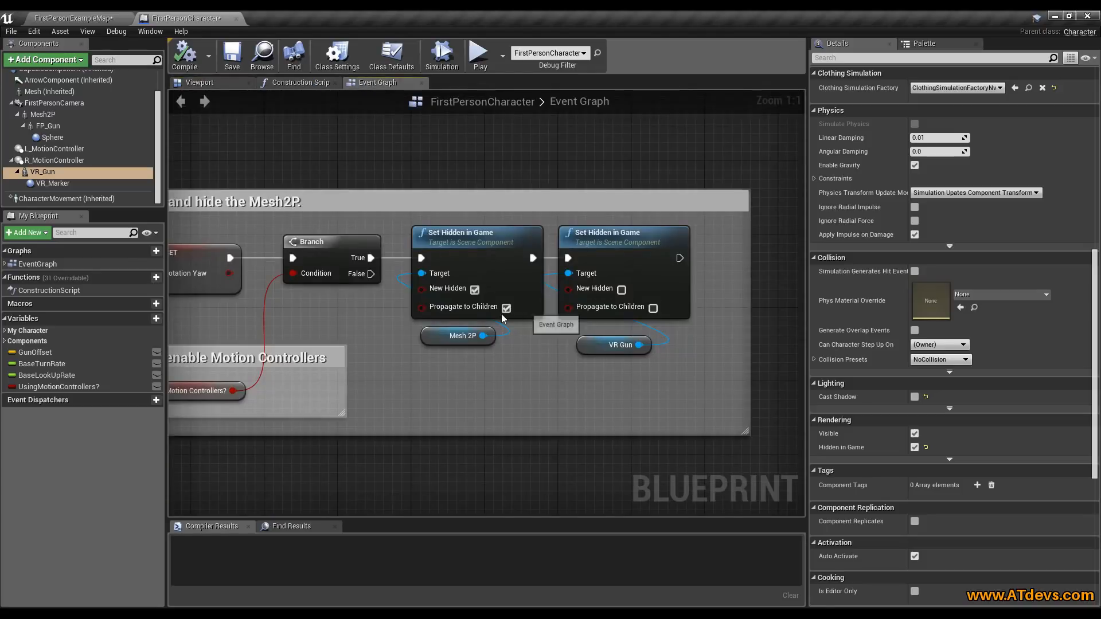
scroll(516, 395, down, 3)
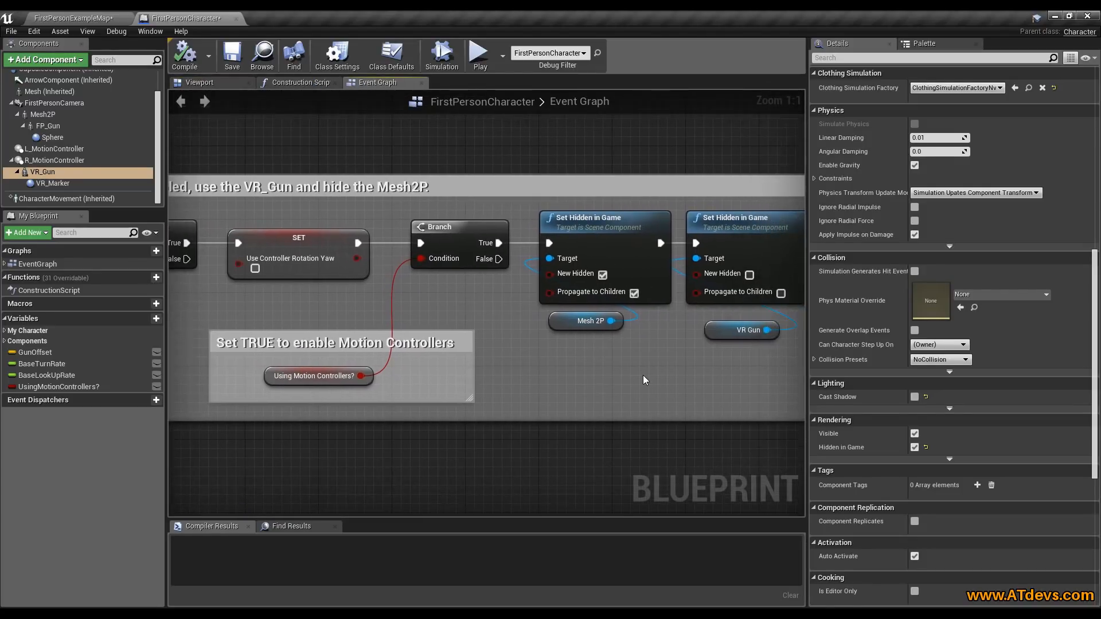
right_drag(643, 375, 665, 374)
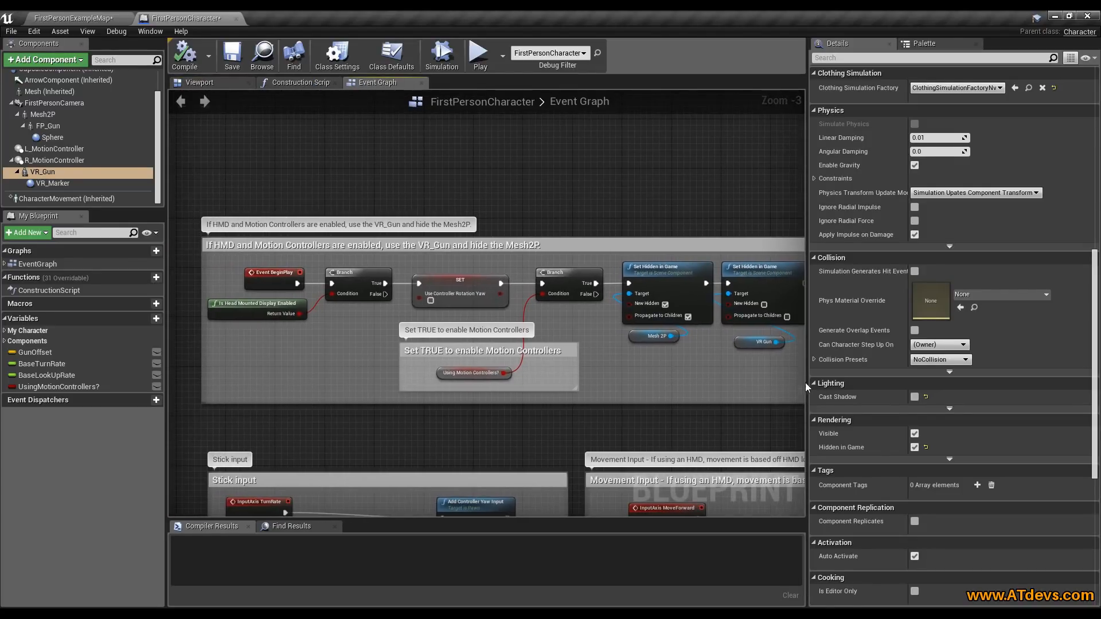
drag(774, 392, 313, 324)
key(Delete)
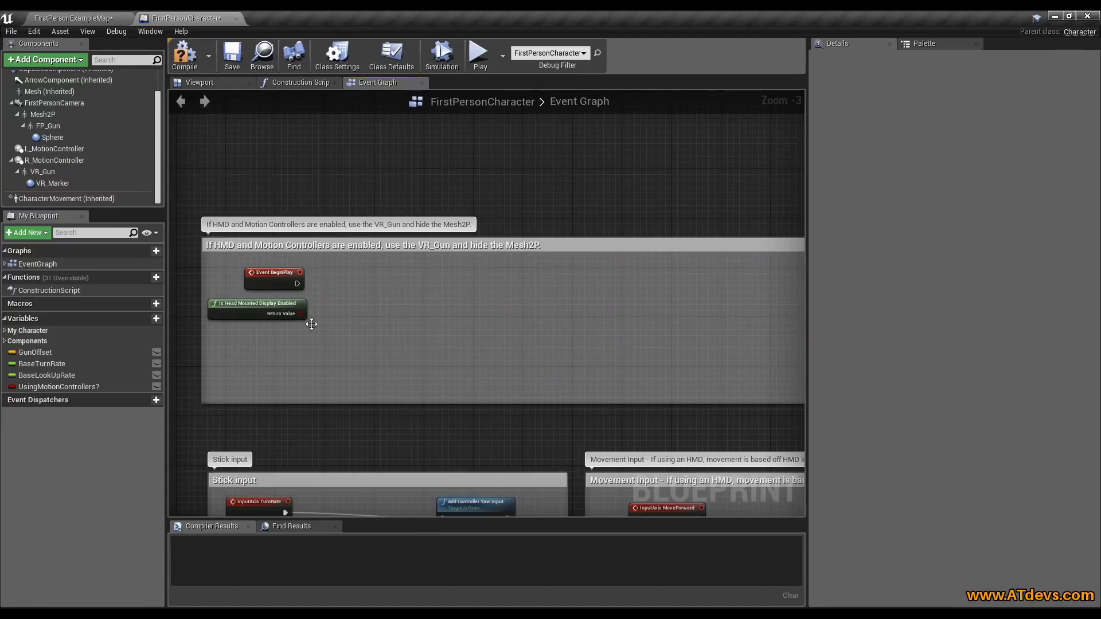
click(270, 311)
key(Delete)
Delete the Reset VR orientation and position comment block together with its InputAction ResetVR and Reset Orientation and Position nodes
right_drag(573, 322, 510, 215)
right_drag(619, 238, 309, 211)
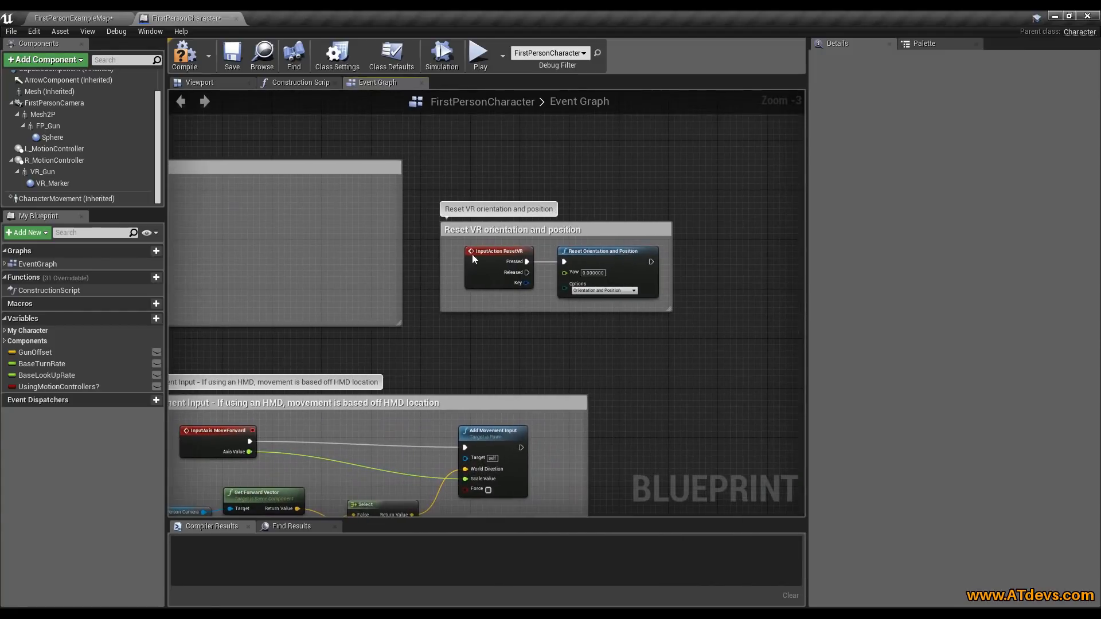
scroll(698, 310, up, 3)
drag(621, 314, 293, 157)
key(Delete)
Rewire the Get Actor Forward Vector output directly into World Direction of the MoveForward event's Add Movement Input node
right_drag(269, 356, 672, 181)
right_drag(448, 291, 331, 146)
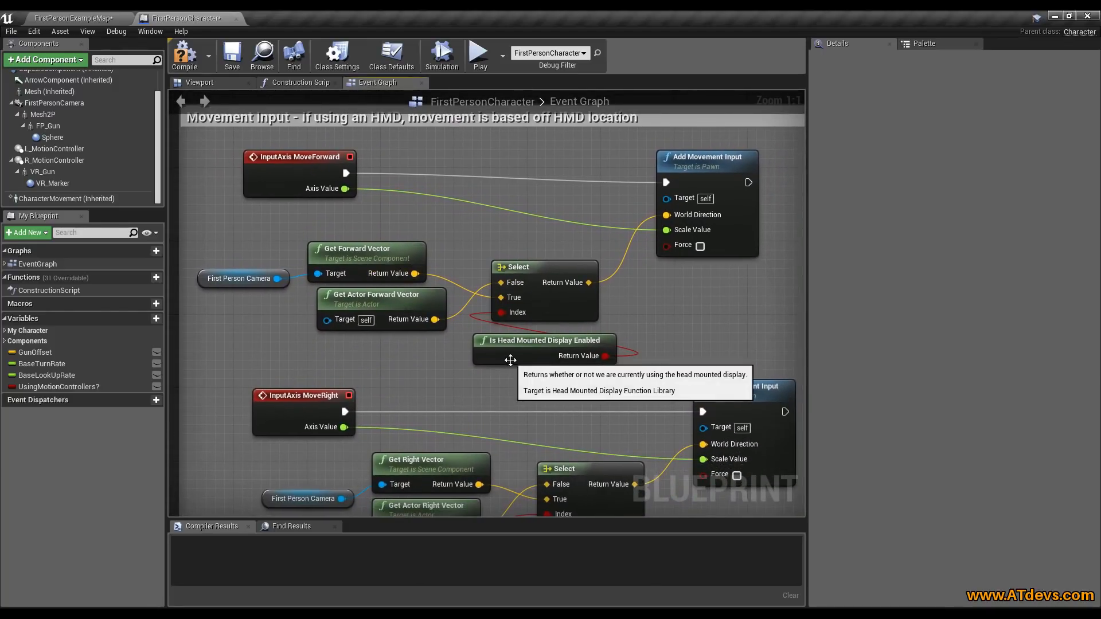
drag(511, 360, 500, 369)
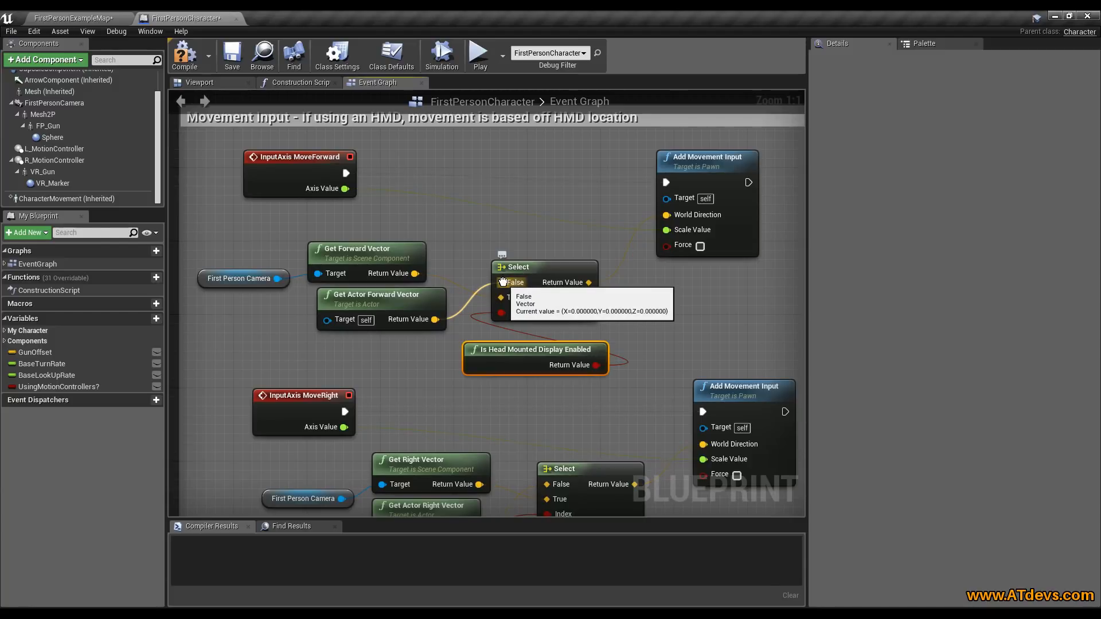
ctrl+drag(500, 282, 665, 215)
Delete the MoveForward section's Select, Get Forward Vector, Is Head Mounted Display Enabled and First Person Camera nodes
drag(641, 405, 219, 237)
key(Delete)
key(Delete)
click(247, 283)
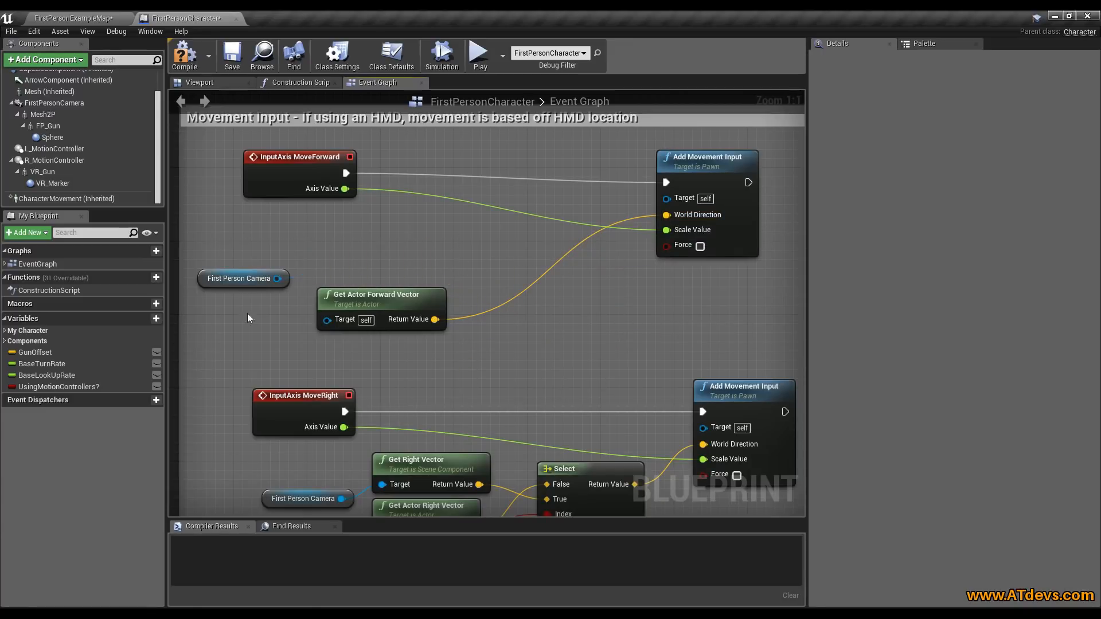
key(Delete)
For MoveRight, wire Get Actor Right Vector directly into World Direction and delete the Select, Is Head Mounted Display Enabled, Get Right Vector and First Person Camera nodes
right_drag(490, 369, 489, 194)
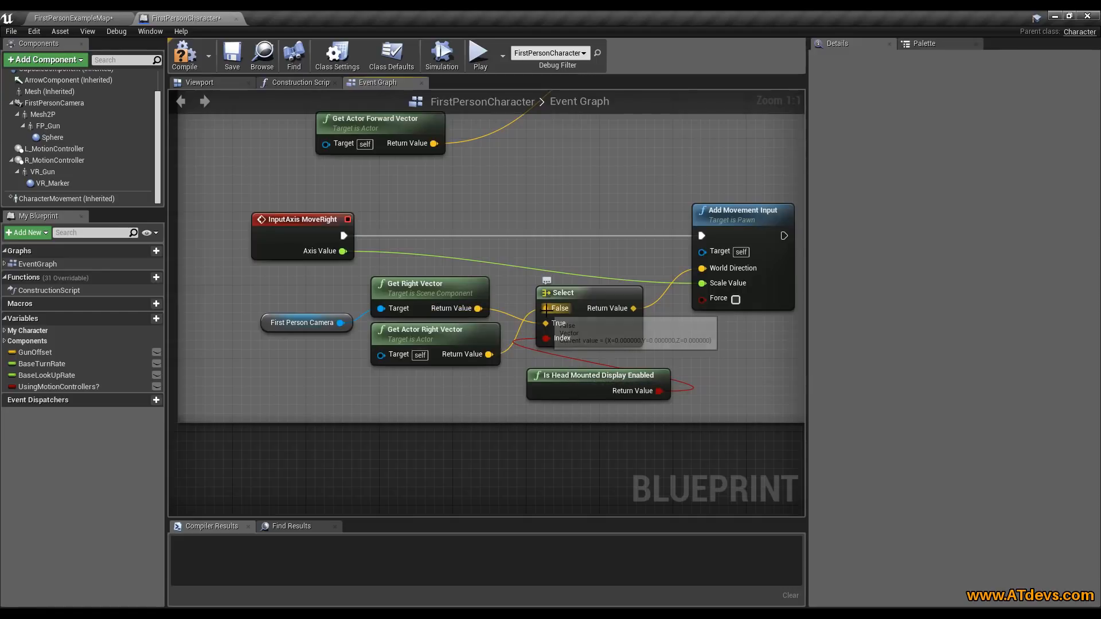
ctrl+drag(546, 309, 702, 269)
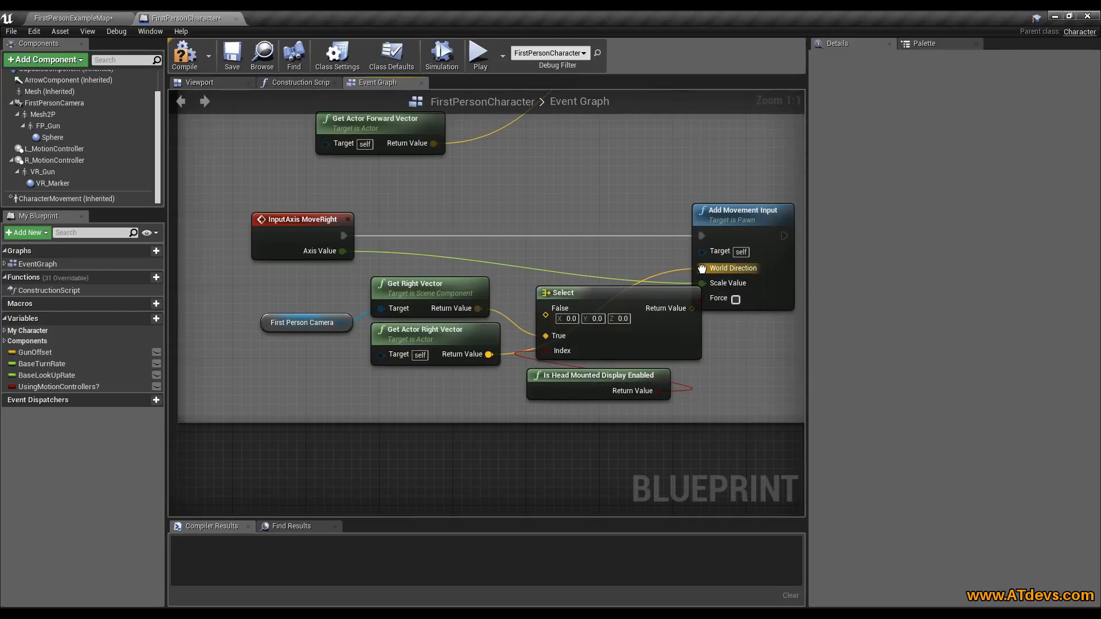
drag(632, 360, 630, 351)
key(Delete)
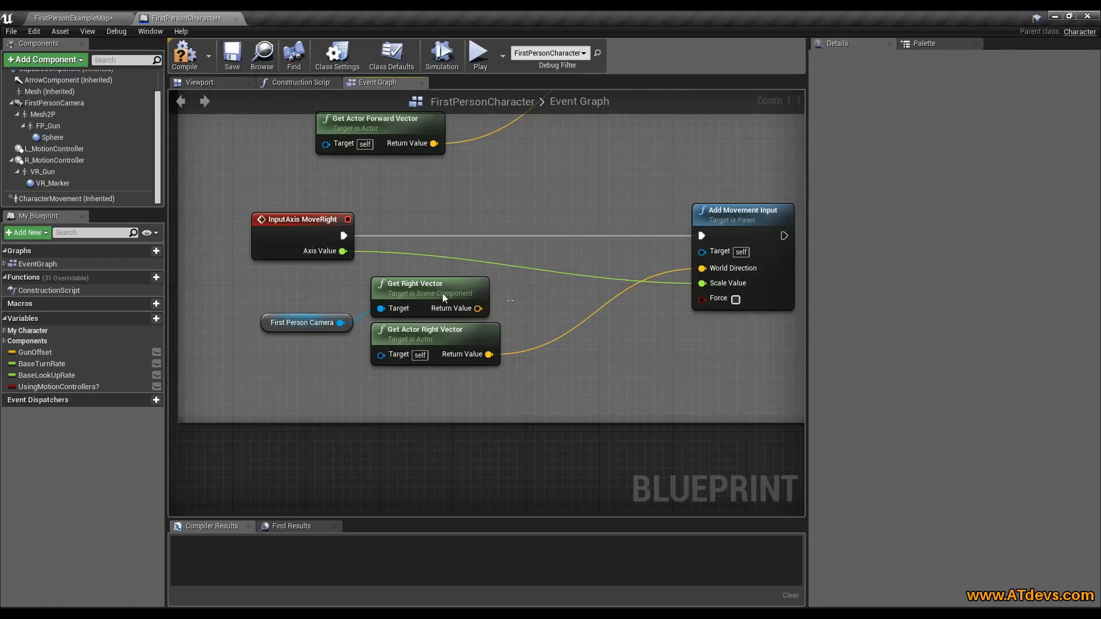
key(Delete)
click(320, 325)
key(Delete)
Delete the whole Stick input comment block, including its InputAxis TurnRate and LookUpRate nodes
right_drag(429, 204, 452, 446)
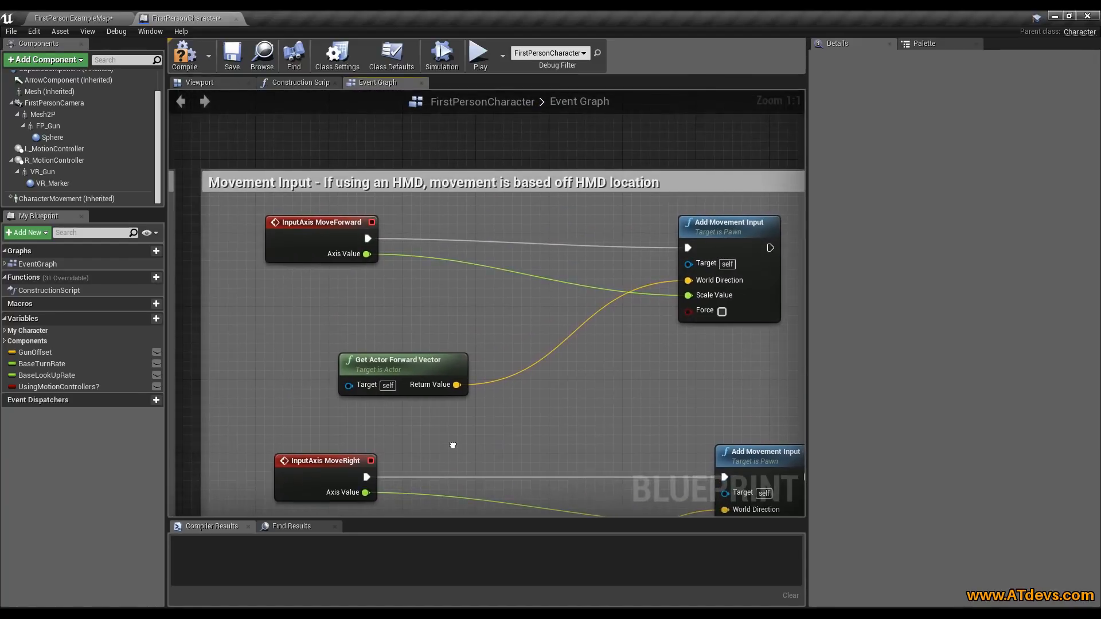
click(313, 222)
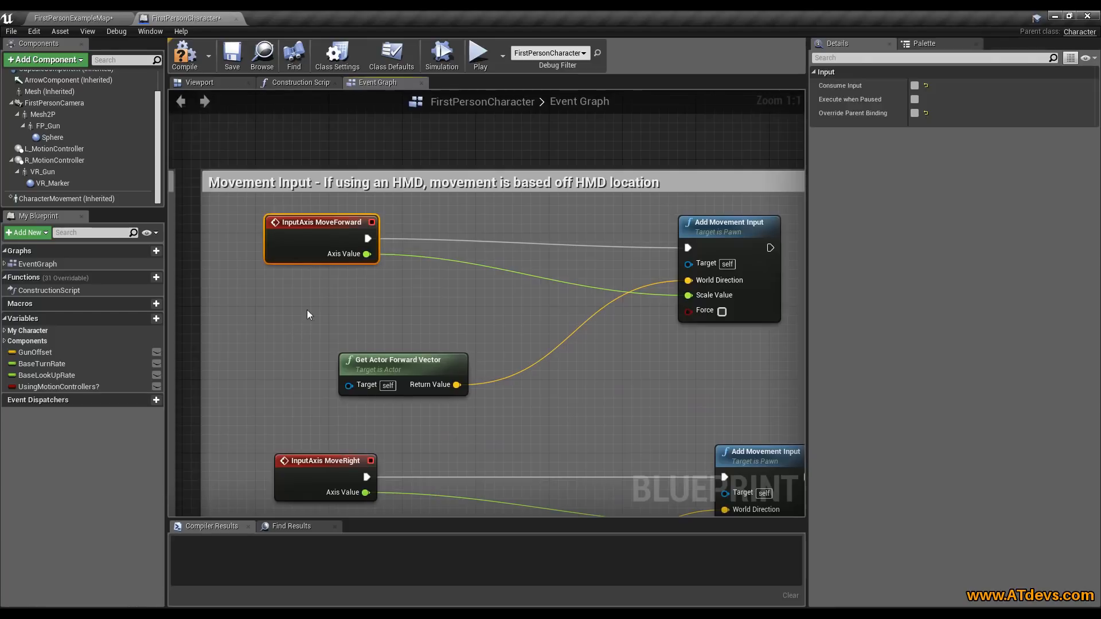
right_drag(309, 303, 805, 232)
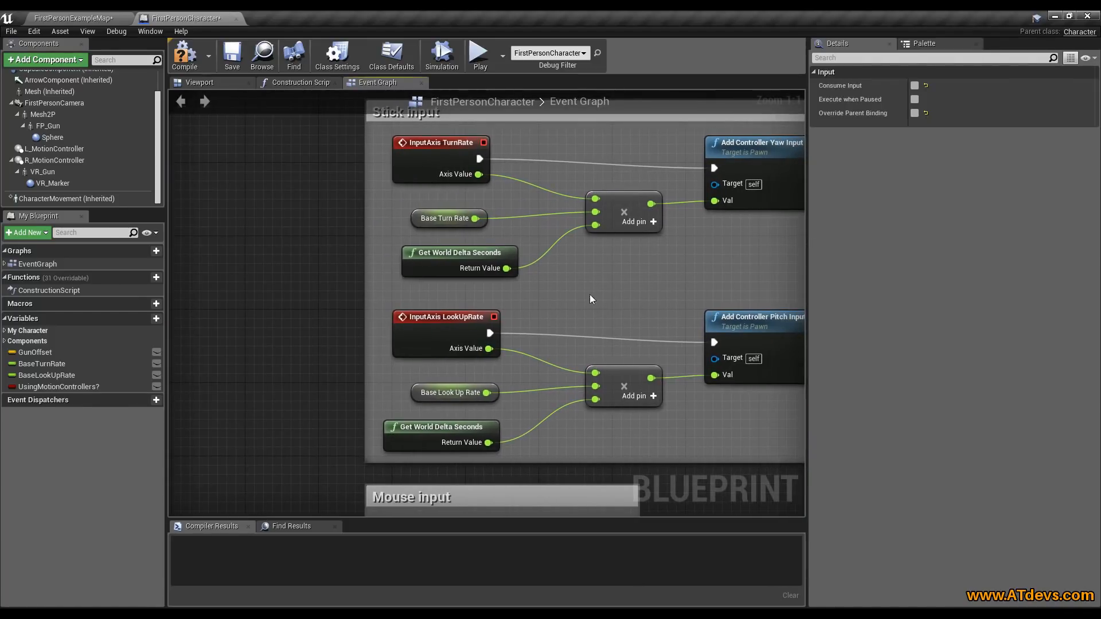
right_drag(601, 298, 481, 350)
scroll(507, 323, down, 1)
drag(269, 156, 742, 496)
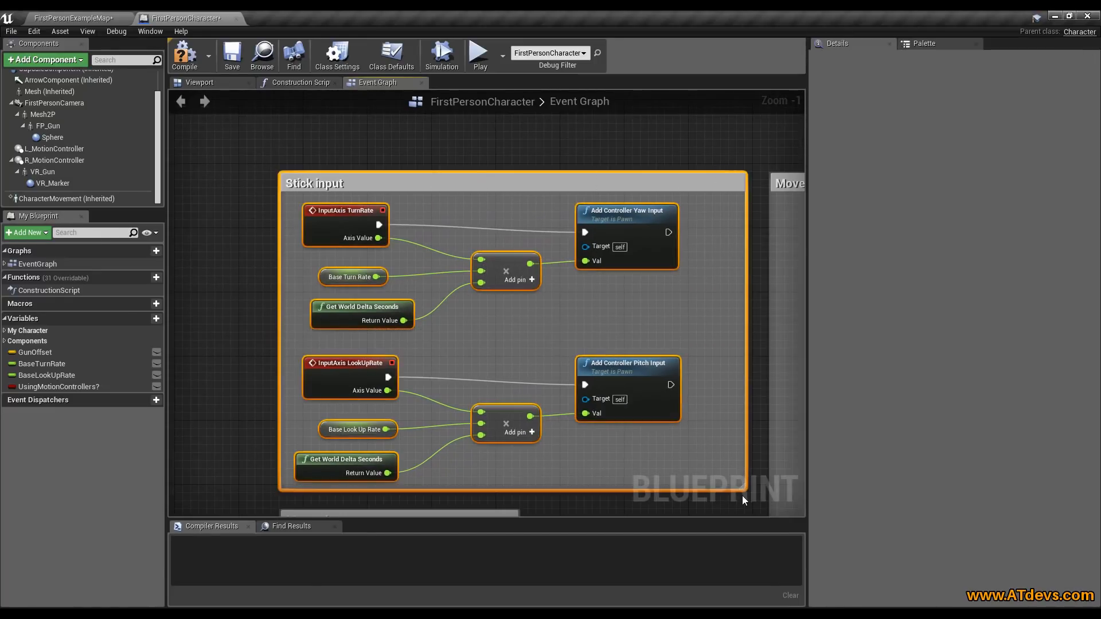
key(Delete)
Review the Mouse input and Jump sections, selecting the InputAxis LookUp and InputAction Jump event nodes
right_drag(614, 493, 644, 189)
scroll(421, 281, up, 1)
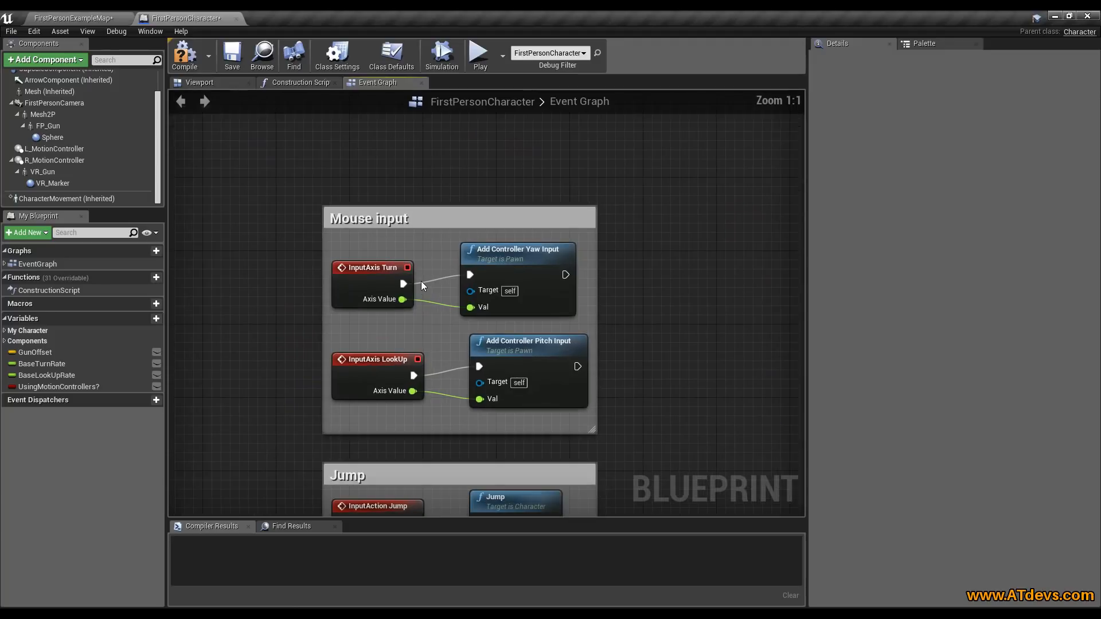
right_drag(431, 335, 425, 179)
click(383, 264)
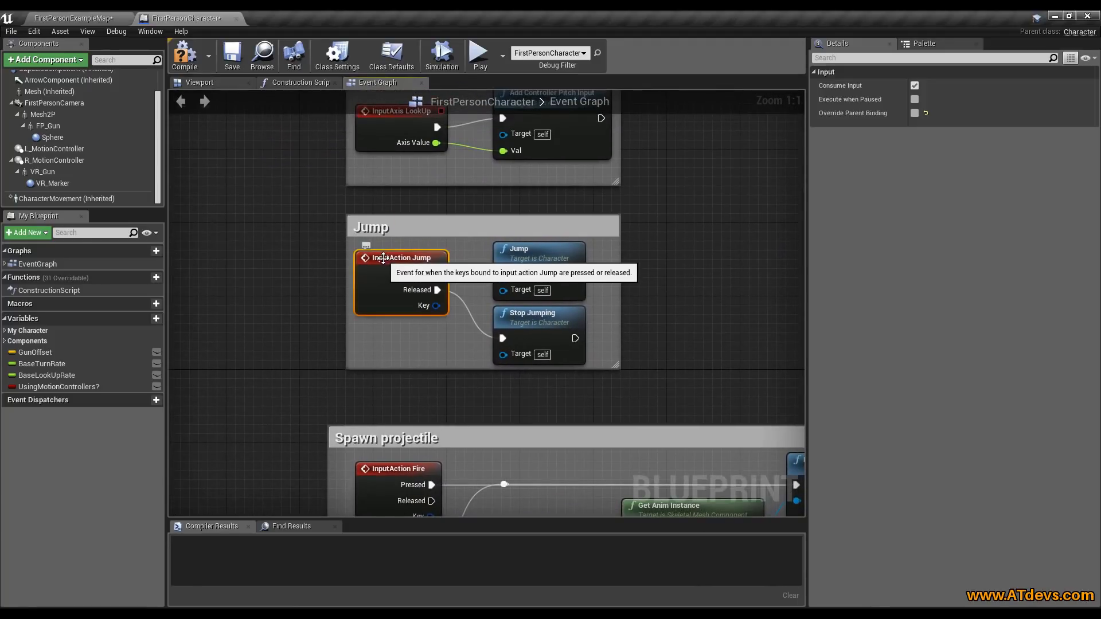
right_drag(392, 109, 392, 190)
click(391, 190)
ctrl+click(442, 418)
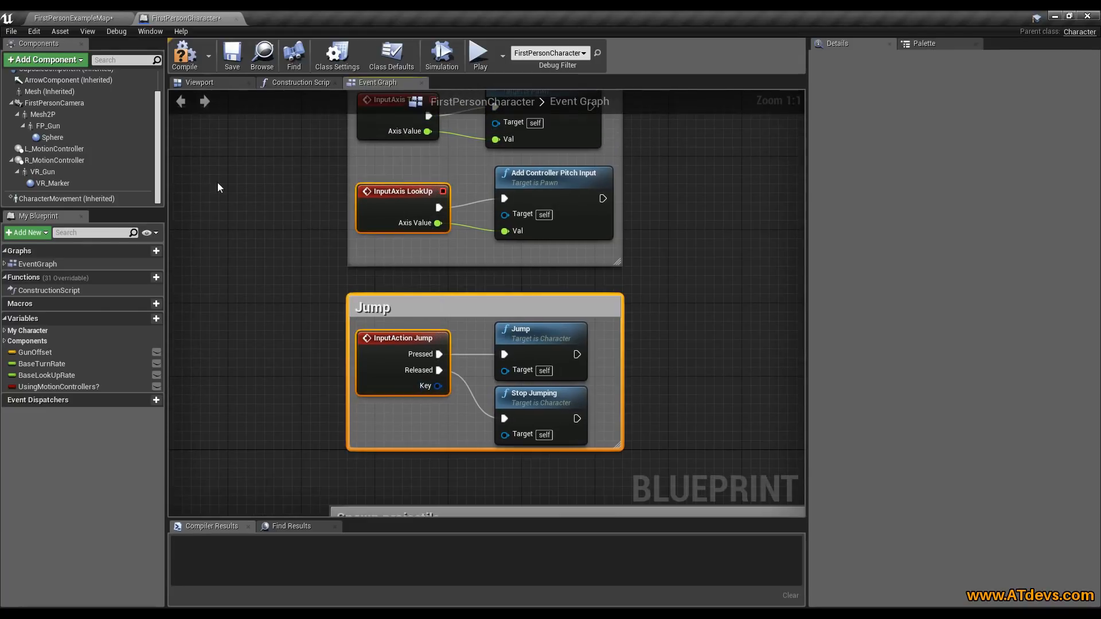
Open the Engine Input page of the project settings from the level editor and expand the Action Mappings and Axis Mappings lists
click(68, 19)
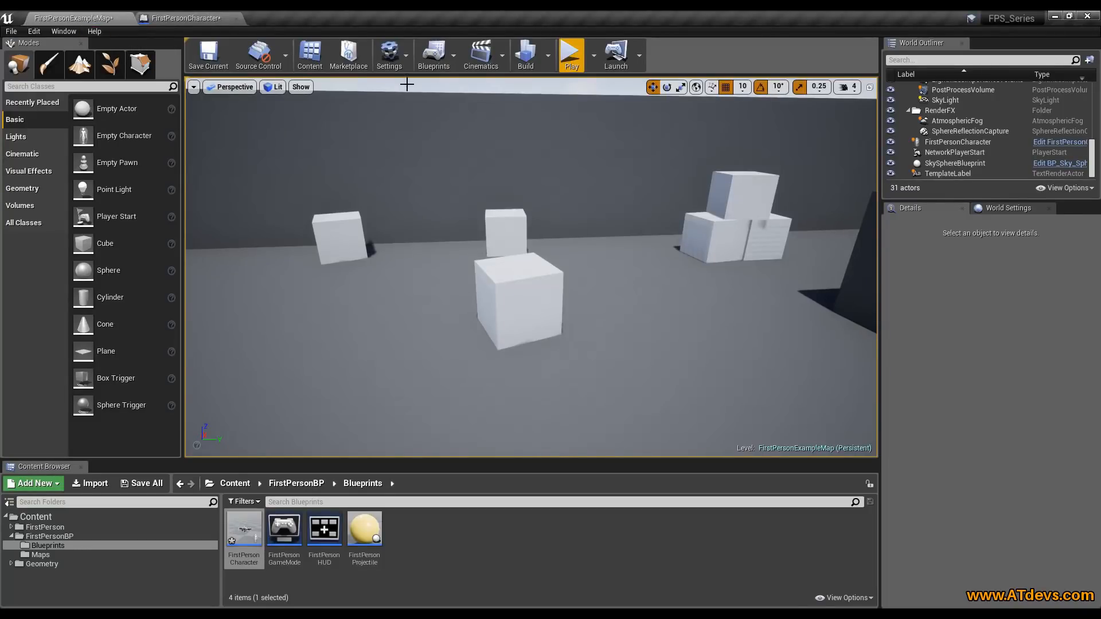
click(389, 54)
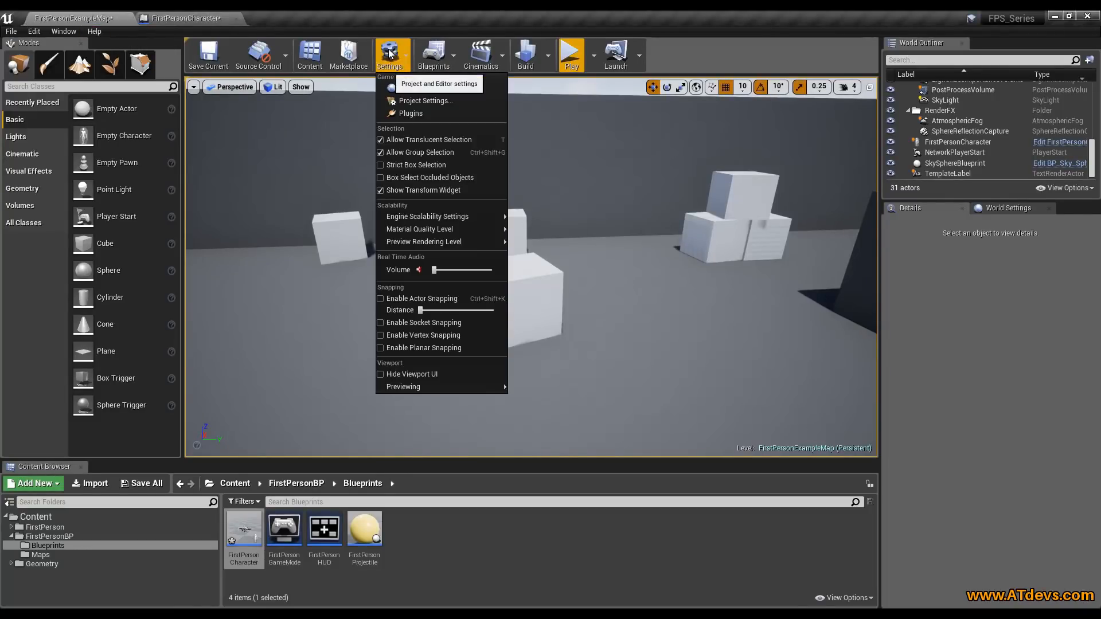
click(458, 100)
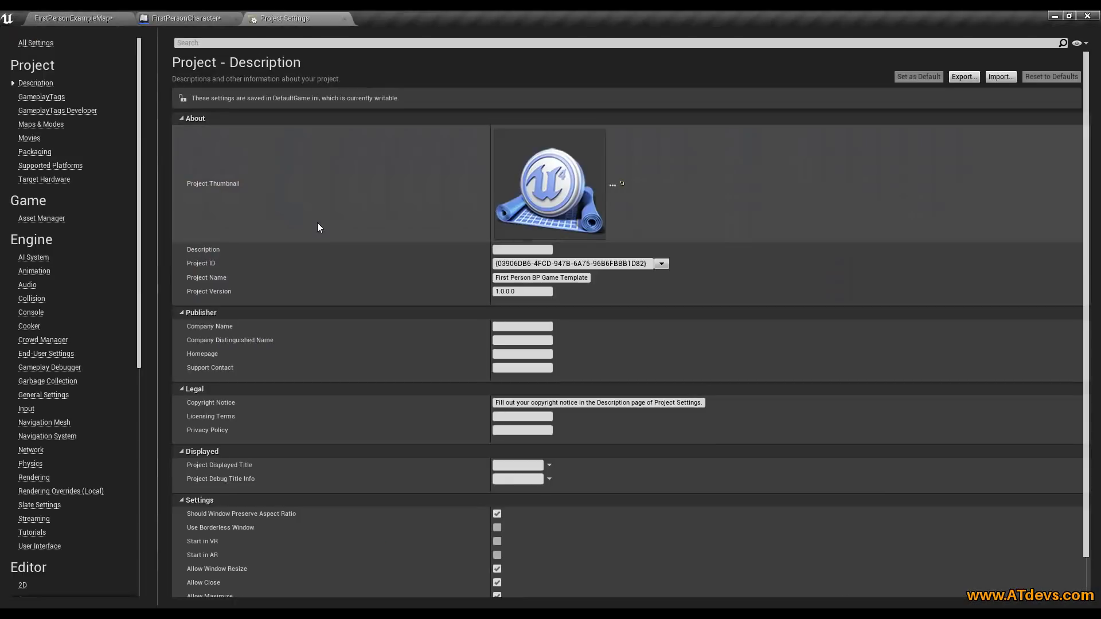
click(26, 409)
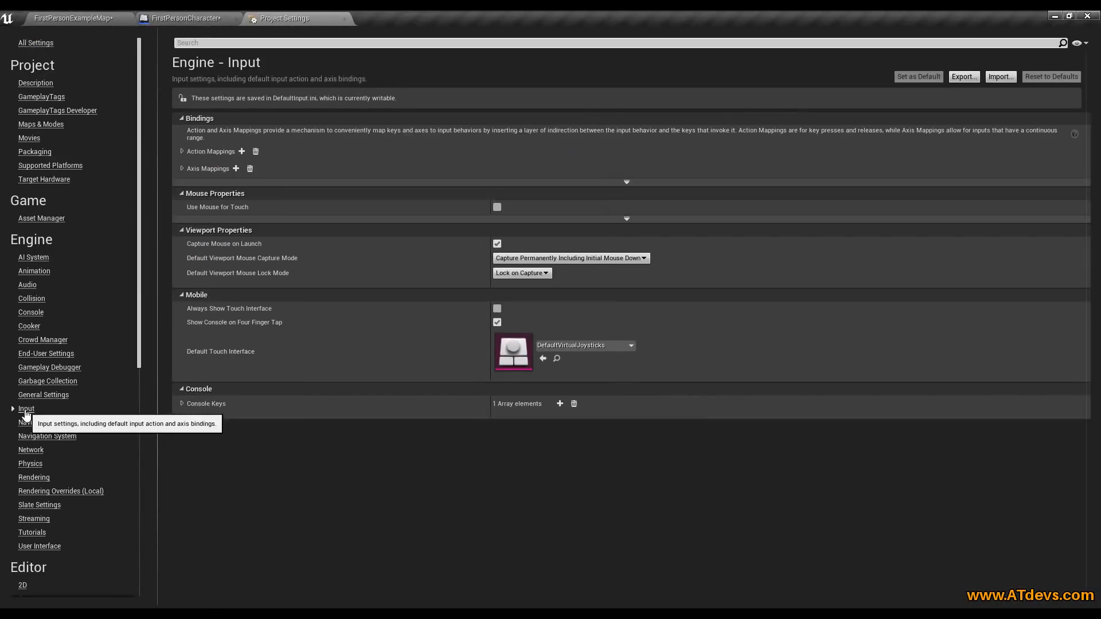
click(181, 169)
click(182, 151)
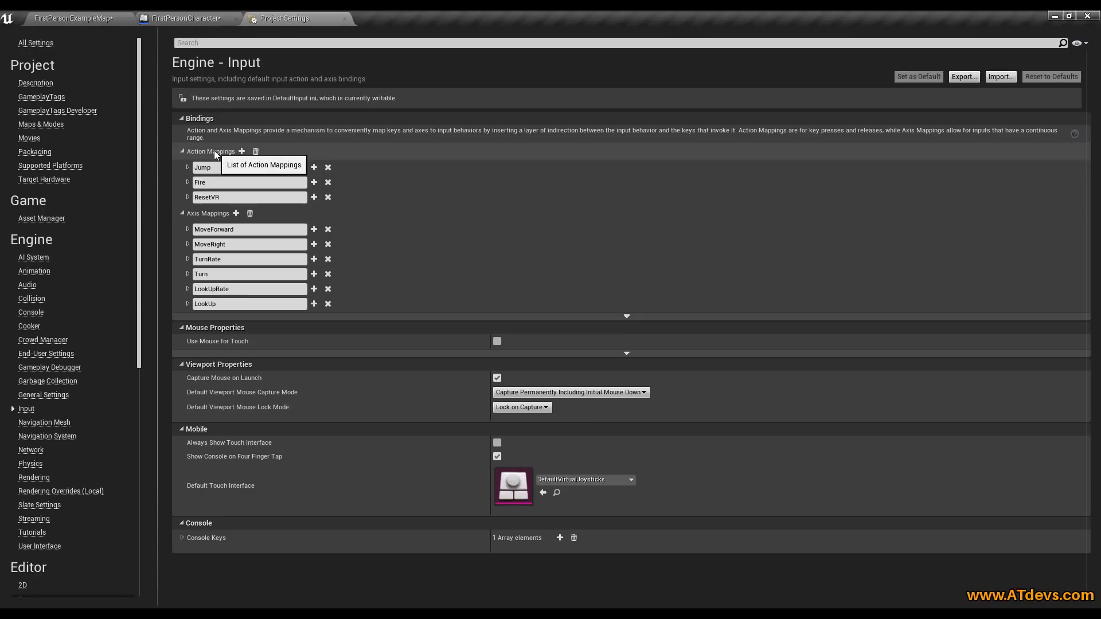
Inspect the keys bound to the Jump action mapping and the MoveForward axis mapping
click(187, 167)
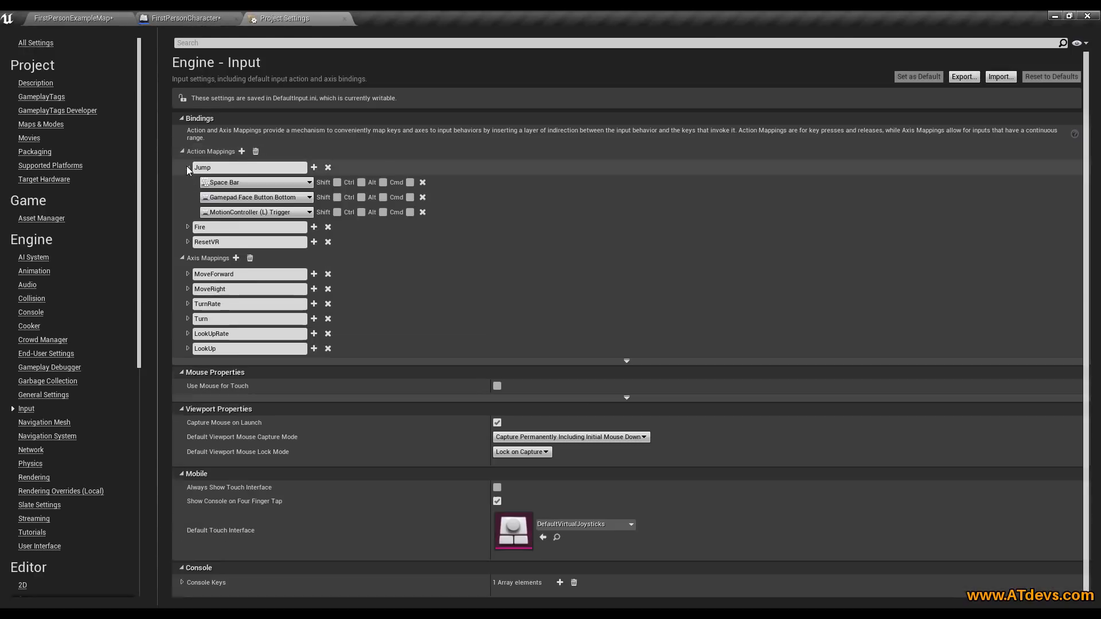
click(187, 167)
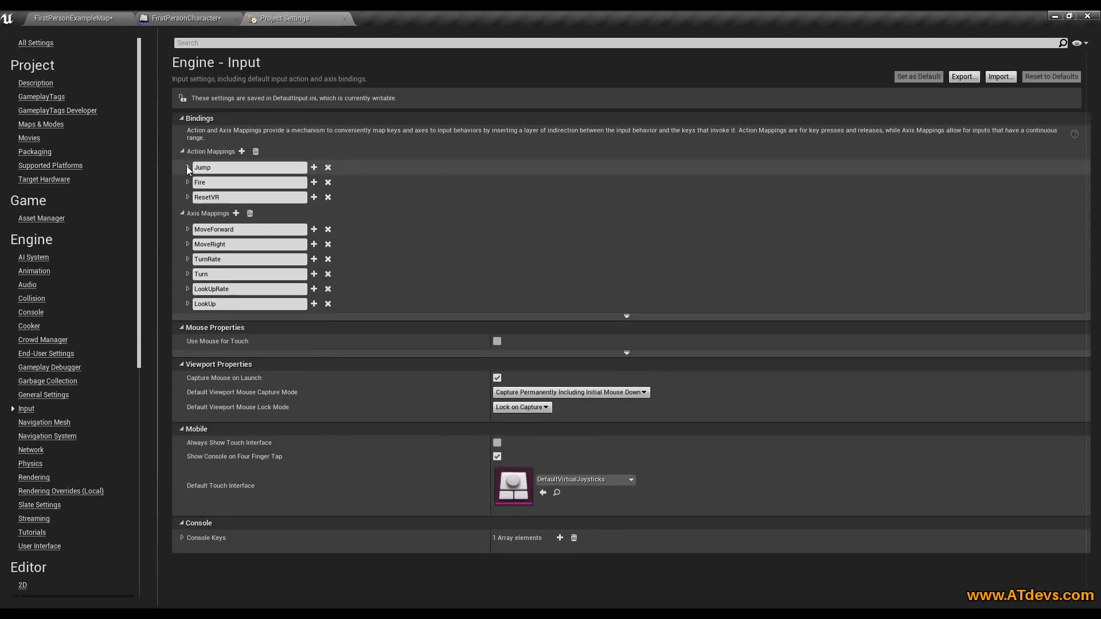
click(188, 229)
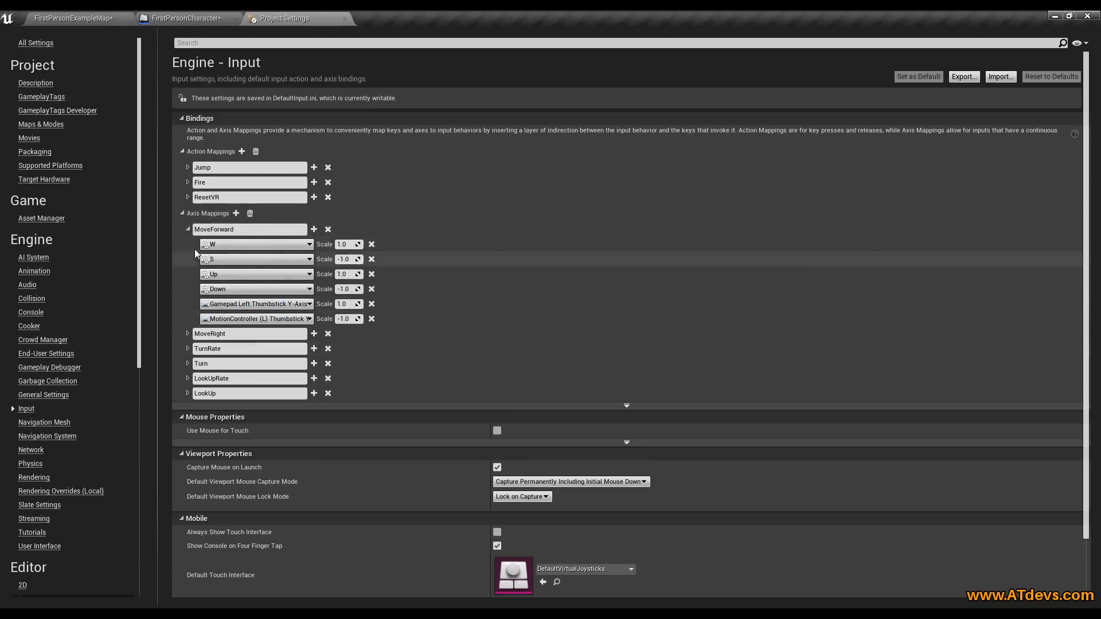
Return to the FirstPersonCharacter event graph and review its Movement Input, Mouse input, Jump and Spawn projectile sections
click(189, 227)
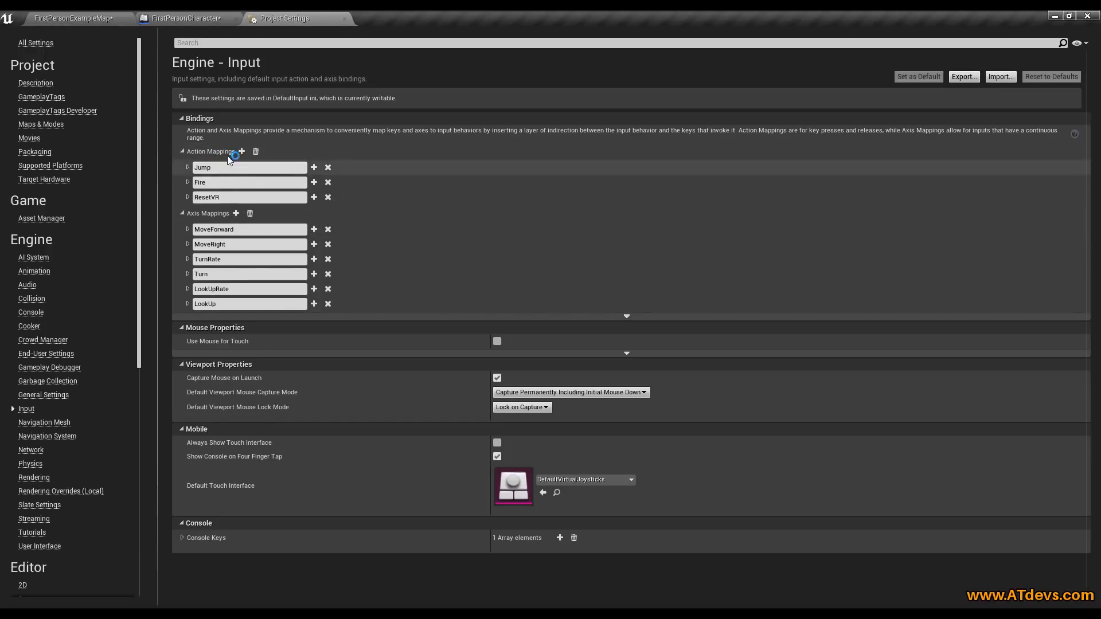
click(192, 16)
click(269, 263)
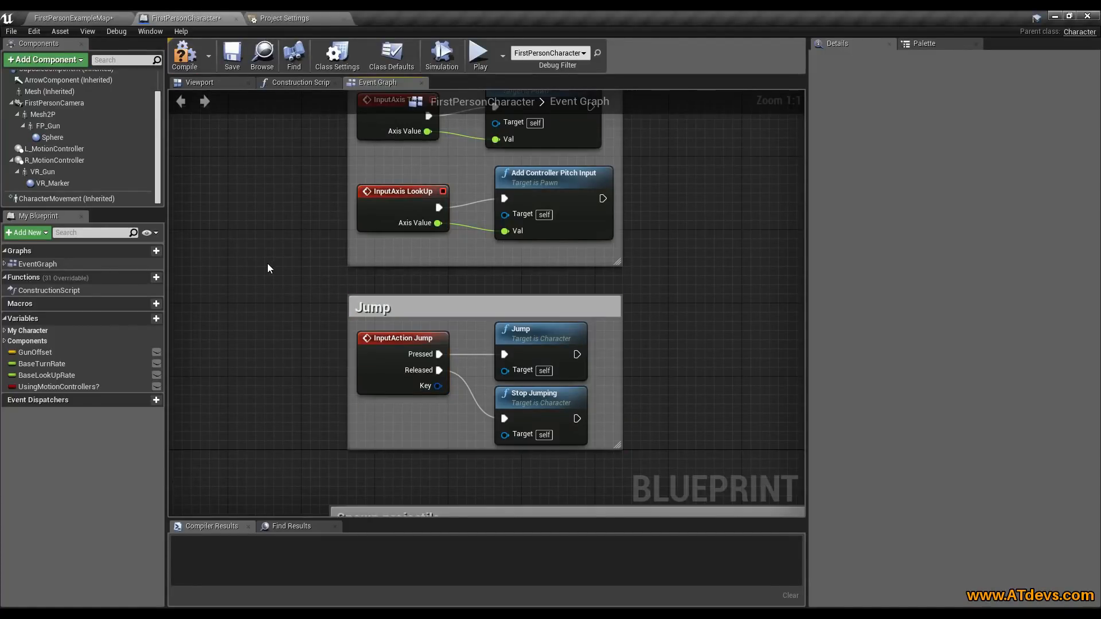
right_drag(710, 280, 653, 339)
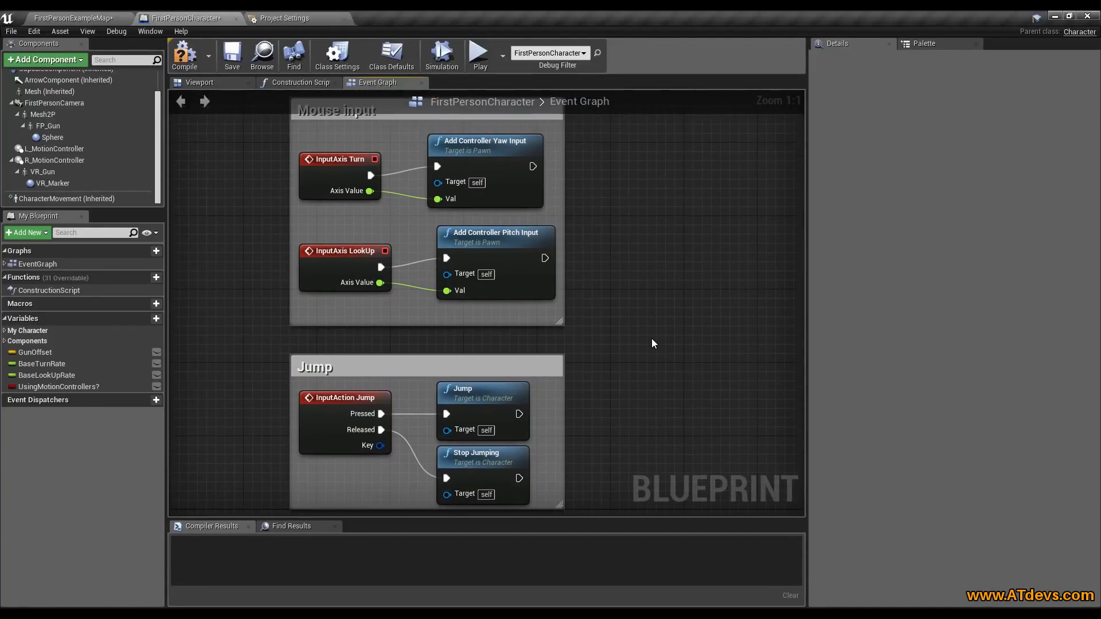
scroll(651, 342, down, 1)
right_drag(624, 403, 543, 359)
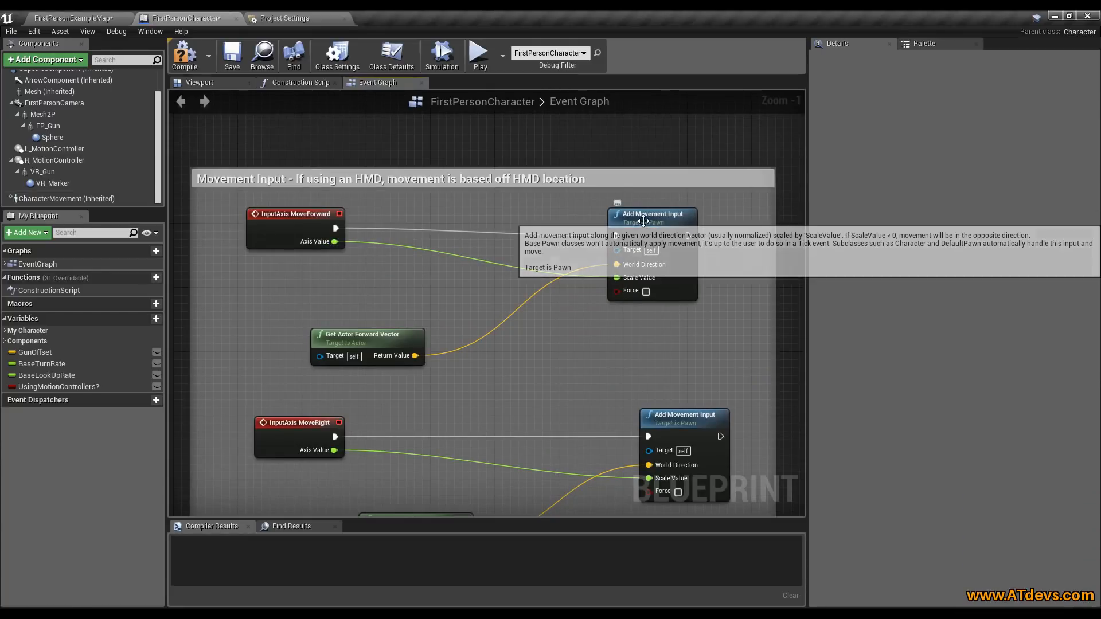
right_drag(475, 413, 1100, 317)
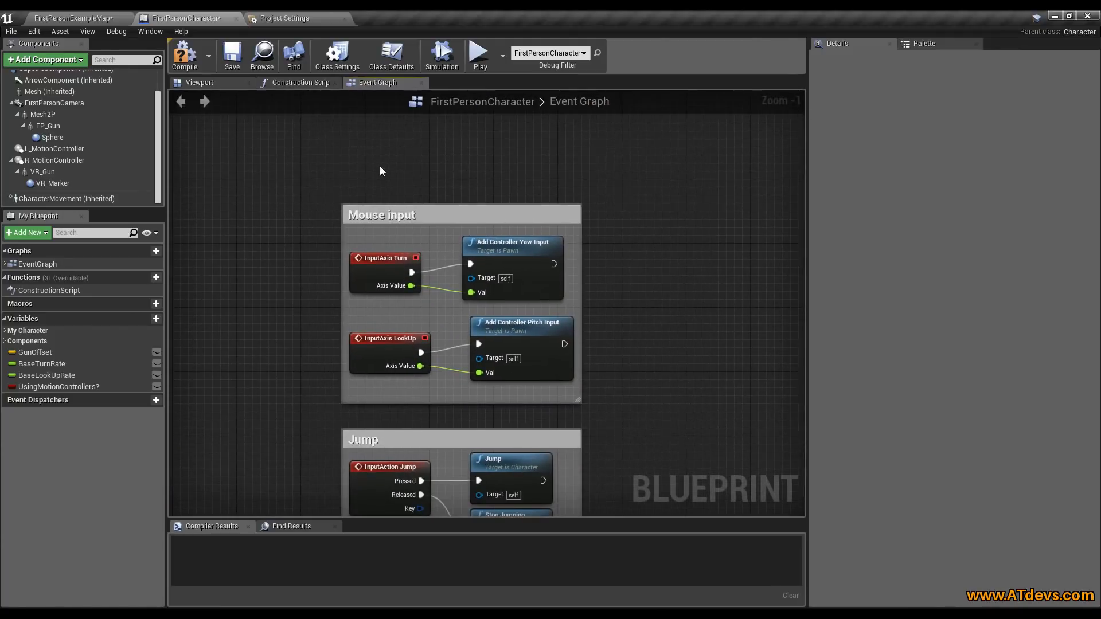
right_drag(428, 218, 425, 149)
right_drag(484, 314, 484, 243)
scroll(401, 269, up, 1)
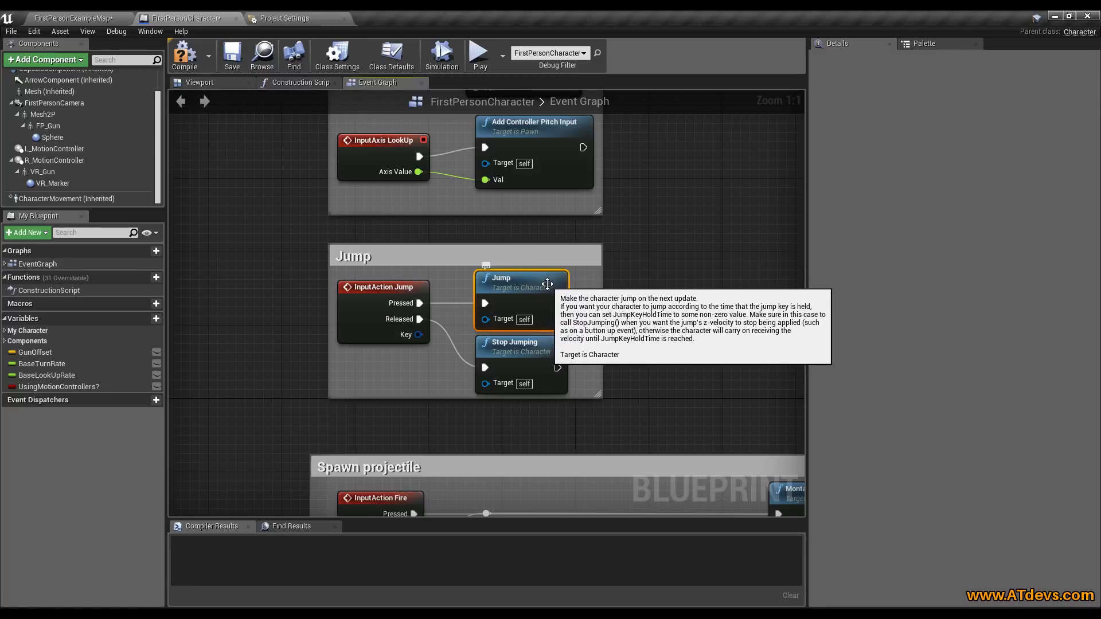
right_drag(657, 358, 567, 121)
right_drag(508, 249, 488, 167)
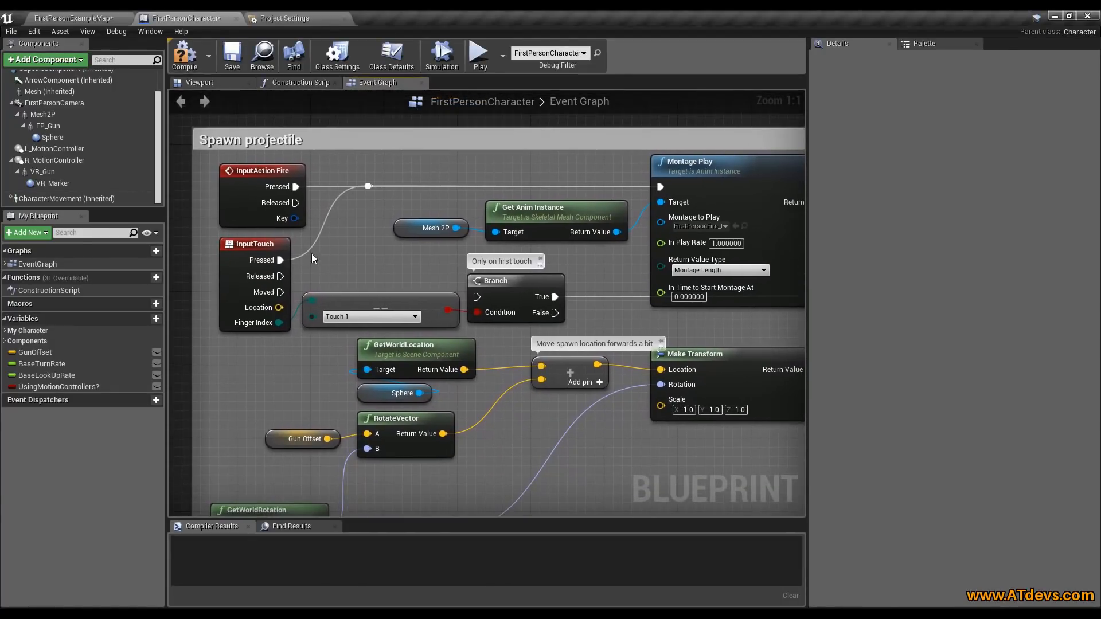
click(289, 246)
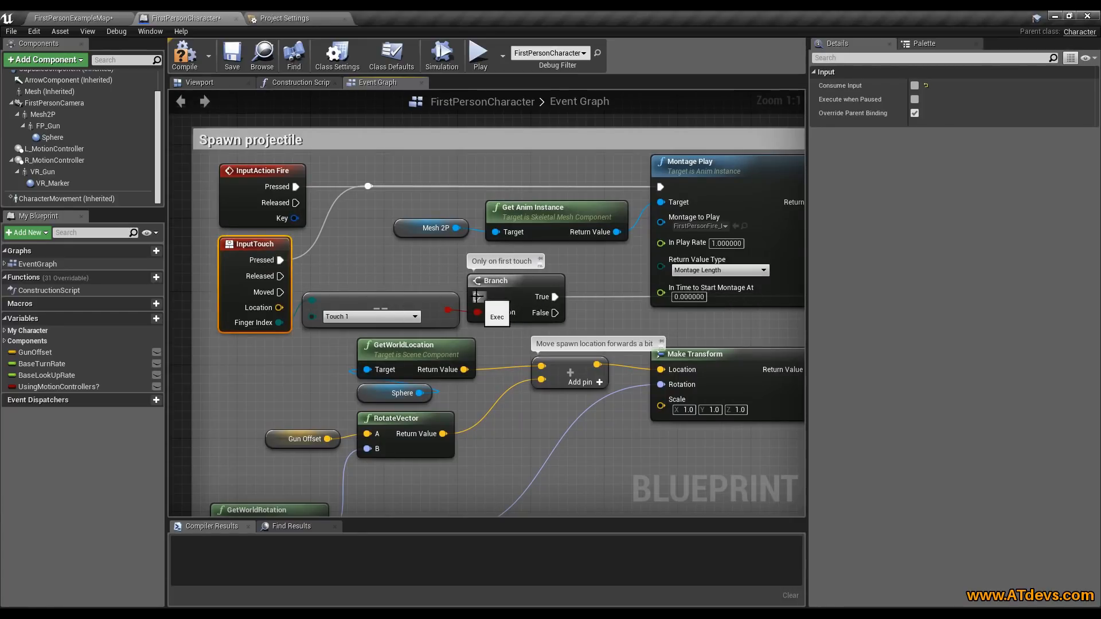
ctrl+click(512, 285)
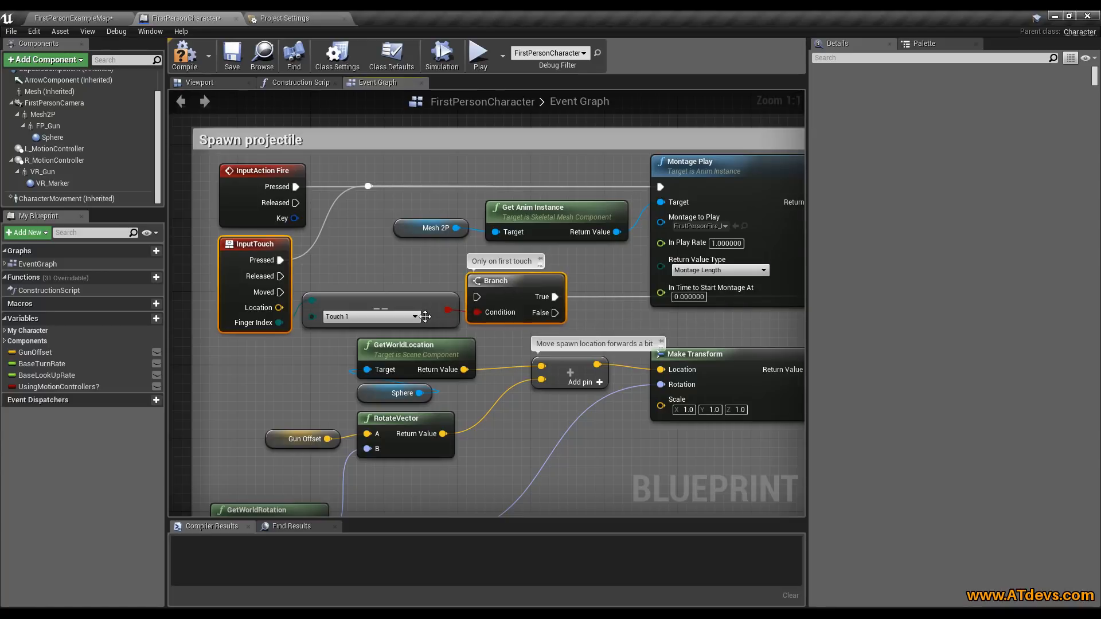
ctrl+click(429, 301)
scroll(637, 325, down, 1)
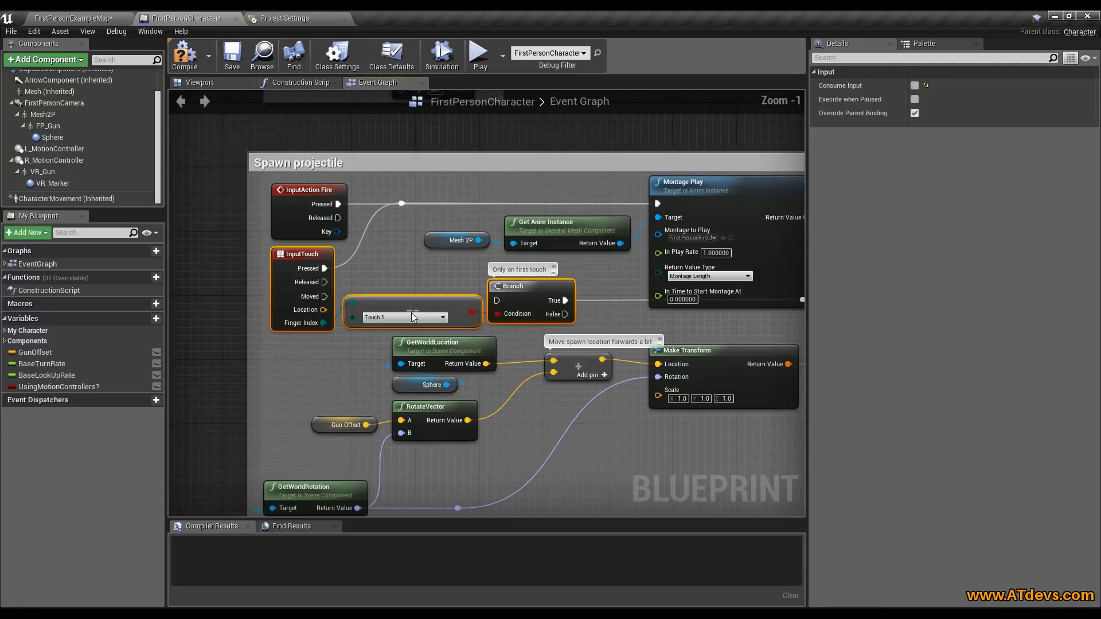
scroll(707, 280, down, 2)
scroll(696, 346, up, 4)
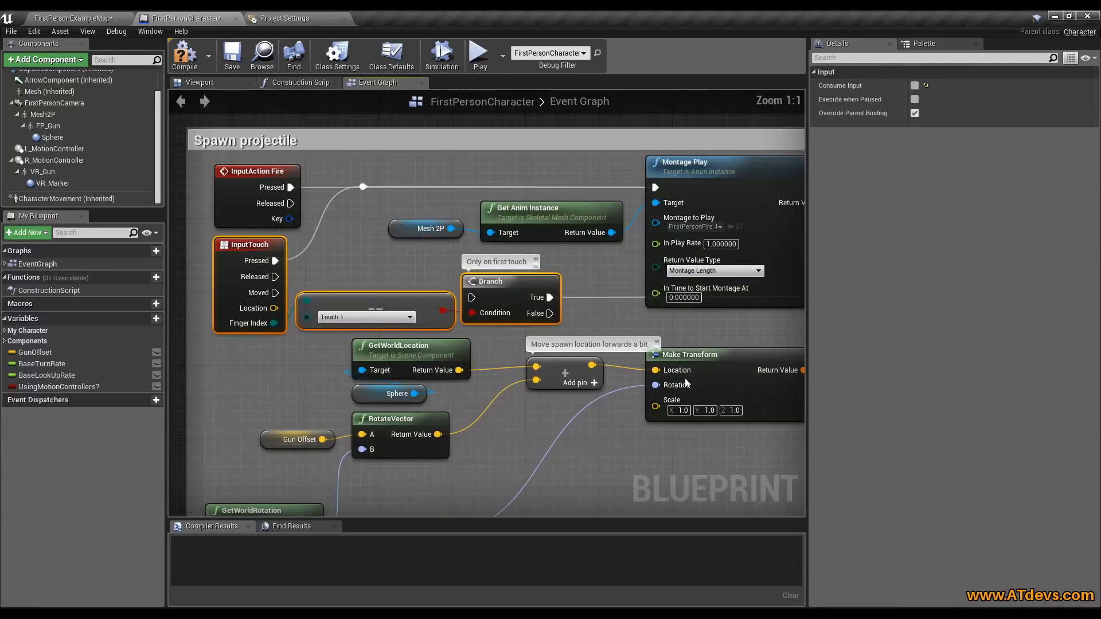
right_drag(726, 330, 524, 343)
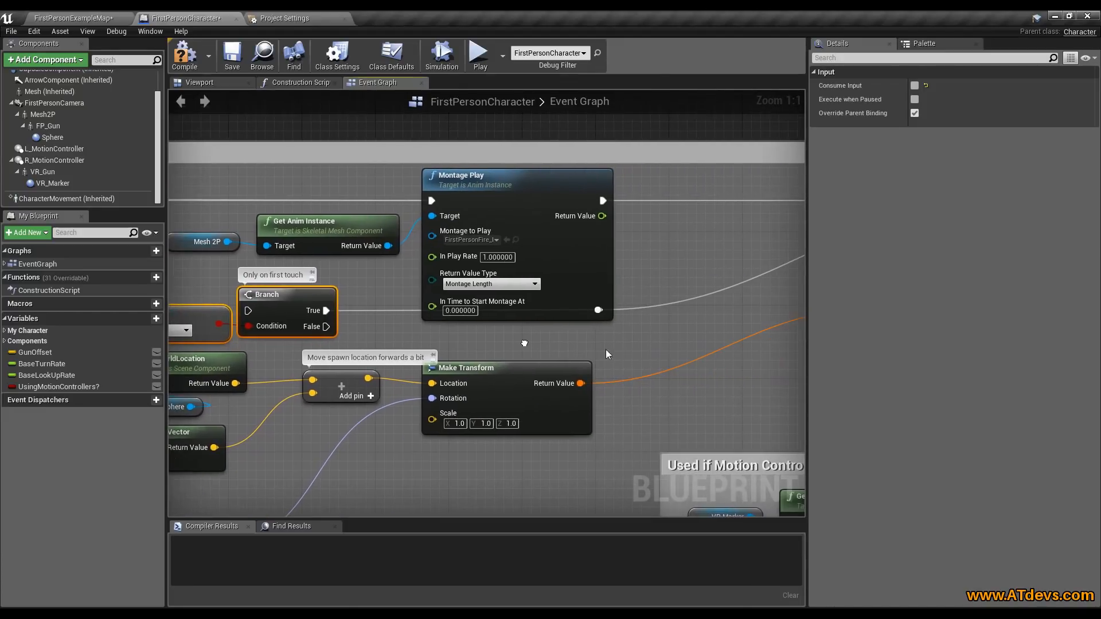
drag(594, 298, 600, 308)
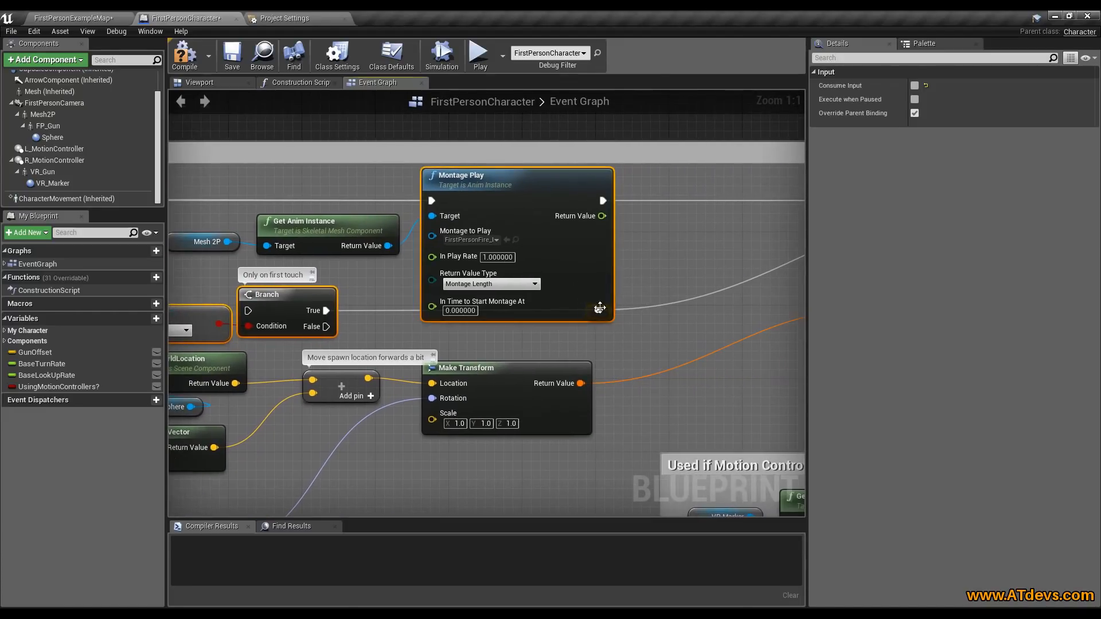
click(615, 263)
key(ctrl+z)
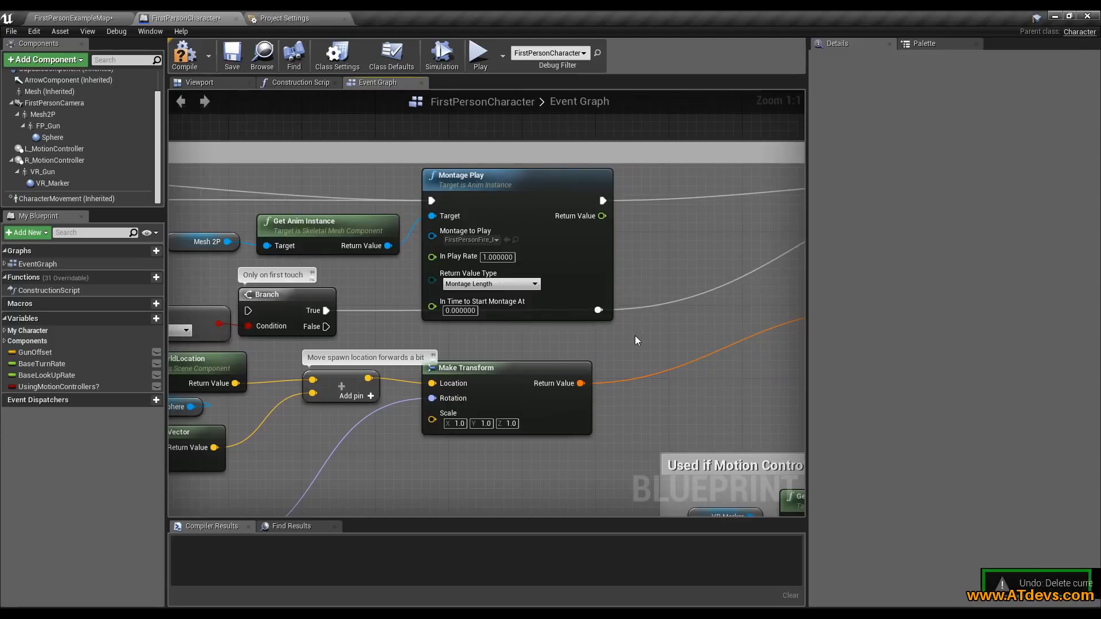
key(ctrl+y)
click(576, 290)
click(544, 351)
Delete the InputTouch, Touch 1 comparison and Branch nodes from the Spawn projectile section
right_drag(500, 340, 750, 344)
drag(609, 342, 438, 308)
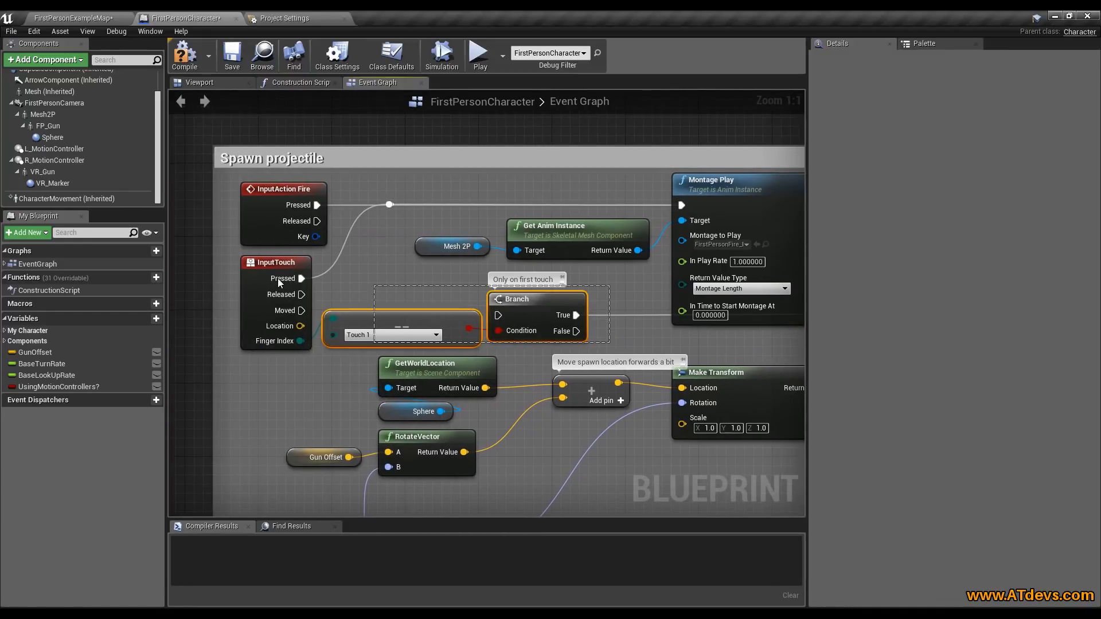
shift+click(278, 277)
right_drag(638, 277, 712, 276)
Delete the motion-controller selection nodes that sit between Make Transform and the SpawnActor First Person Projectile node
right_drag(645, 325, 351, 314)
right_drag(643, 278, 442, 307)
right_drag(612, 292, 539, 273)
right_drag(641, 408, 539, 254)
drag(498, 262, 401, 148)
key(Delete)
drag(349, 177, 426, 311)
key(Delete)
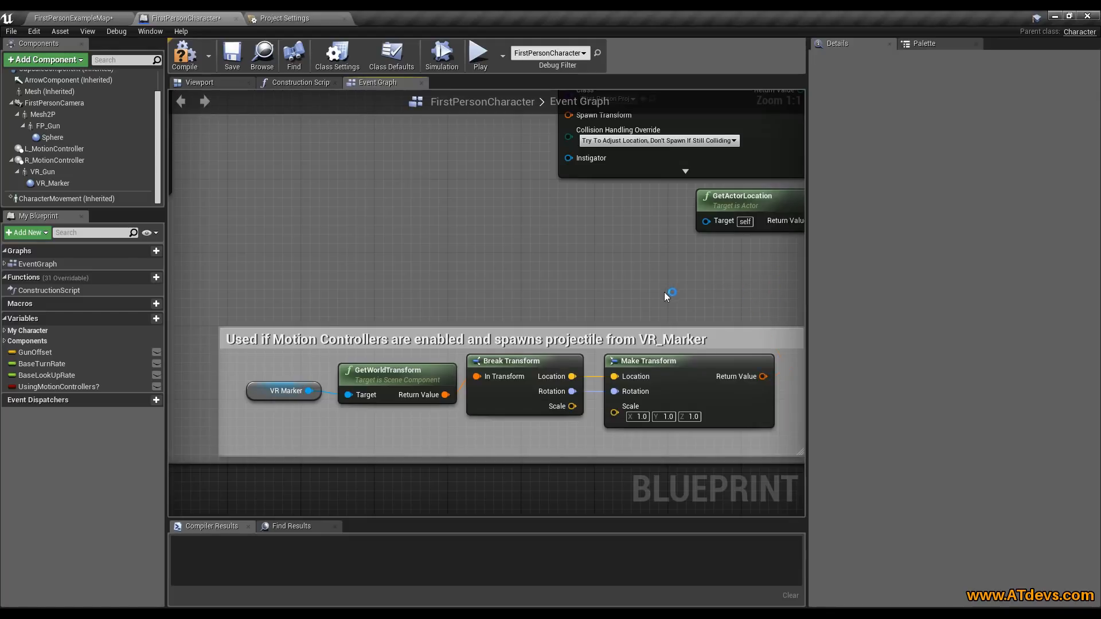
Delete the comment block that spawns the projectile from VR_Marker, together with its transform nodes
scroll(667, 295, down, 2)
drag(536, 311, 361, 423)
key(Delete)
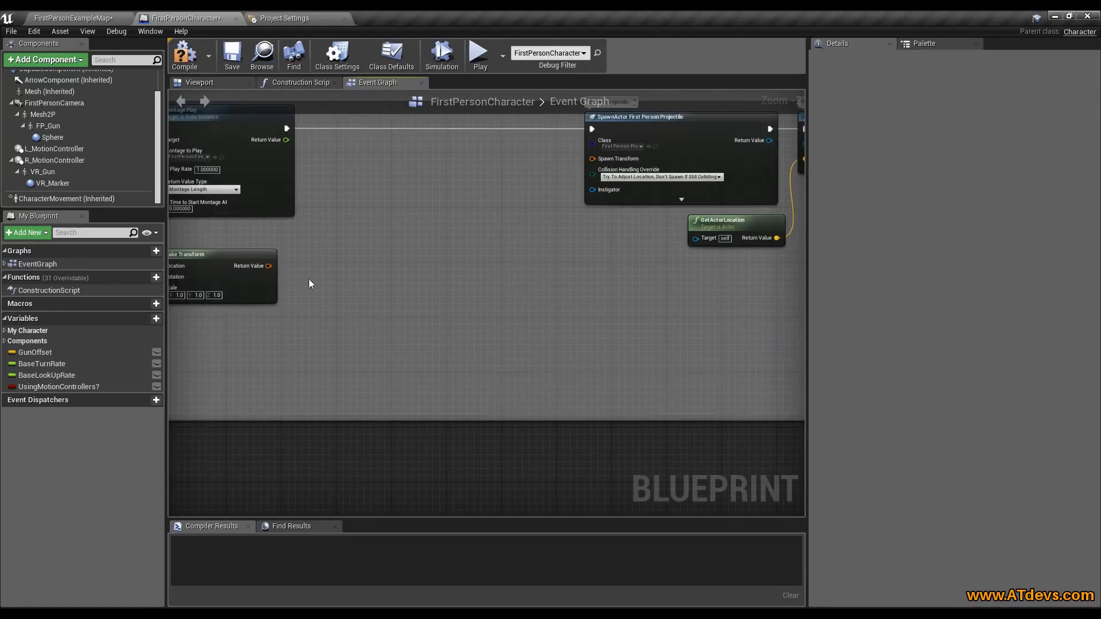
Connect the Return Value of the remaining Make Transform node to Spawn Transform on SpawnActor First Person Projectile
drag(267, 266, 593, 158)
right_drag(648, 320, 805, 350)
scroll(319, 240, up, 1)
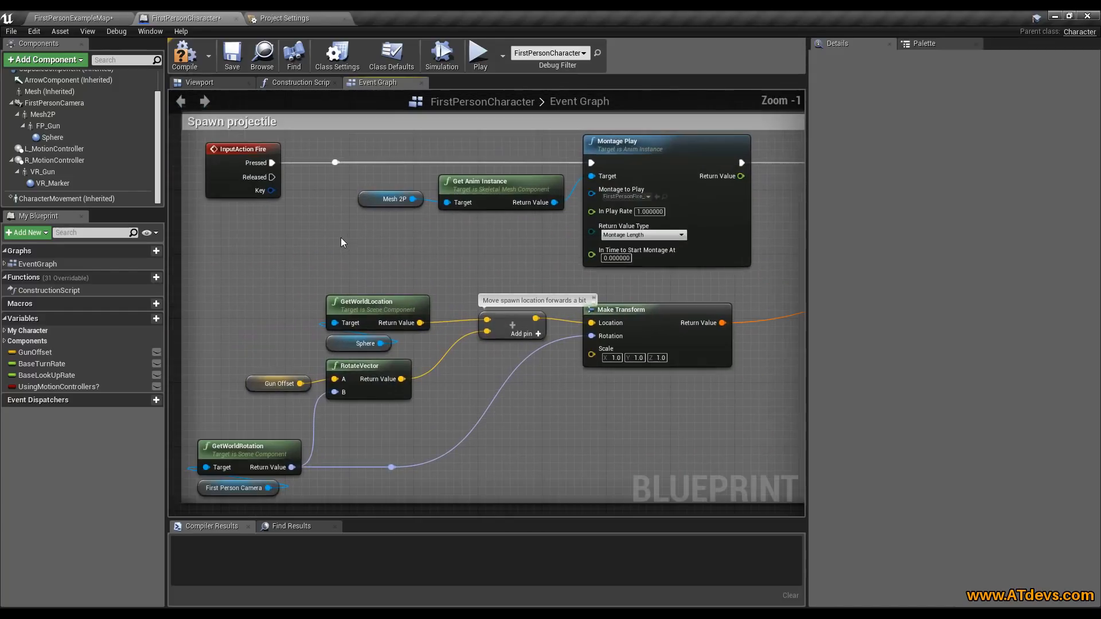
Inspect the animation montages available for the Montage to Play input of the Montage Play node
right_drag(336, 216, 232, 292)
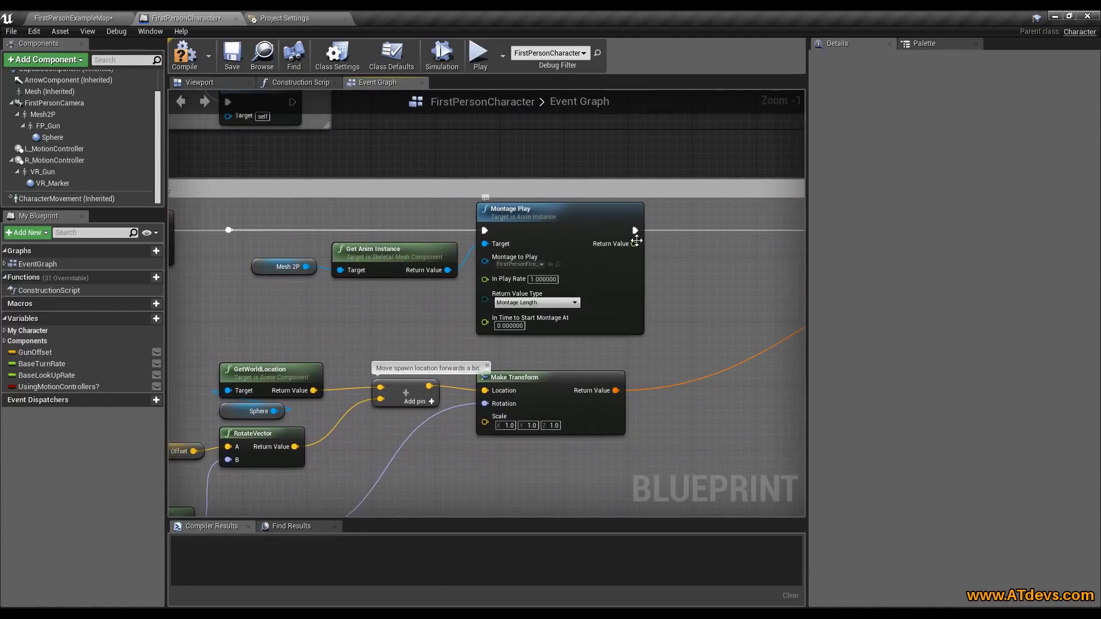
click(542, 238)
click(536, 265)
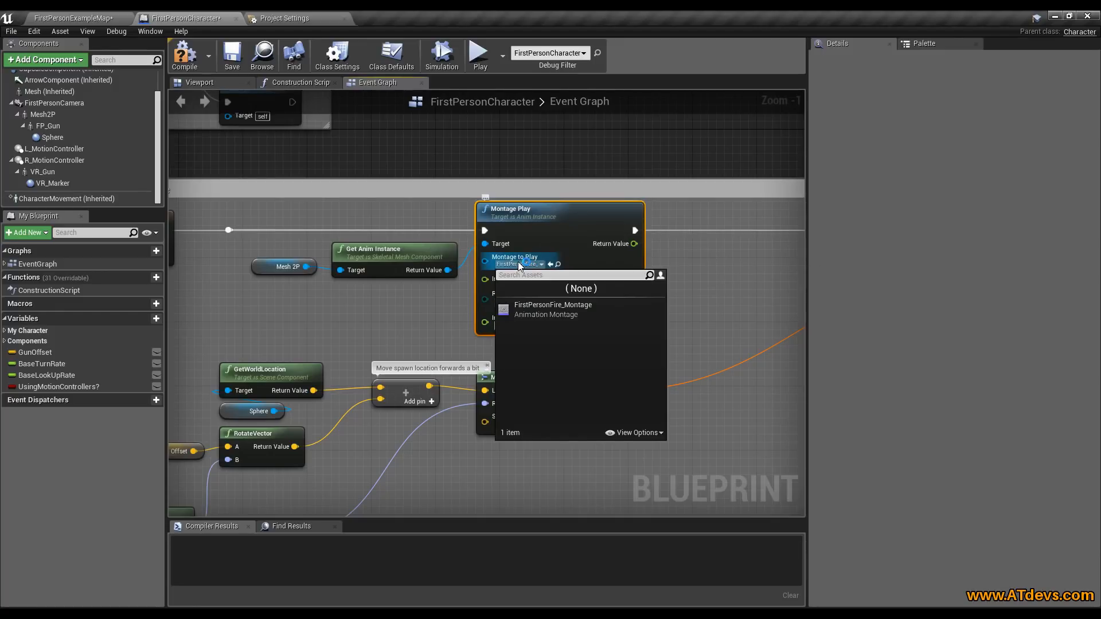
click(709, 257)
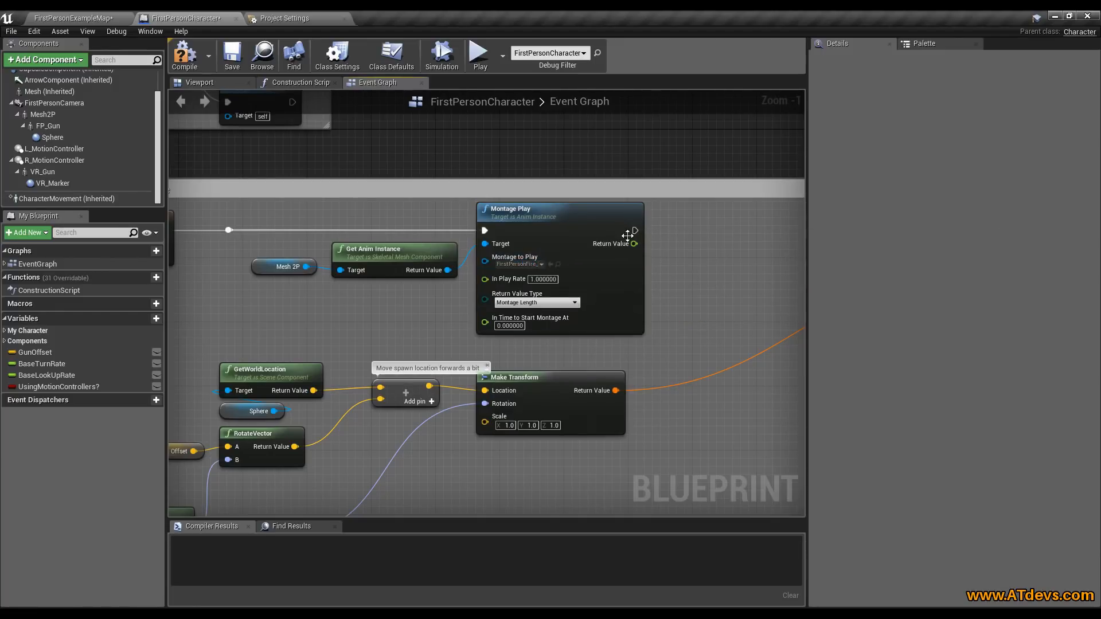
Test firing in a game preview with Montage Play's execution output disconnected, and undo the disconnection
click(481, 56)
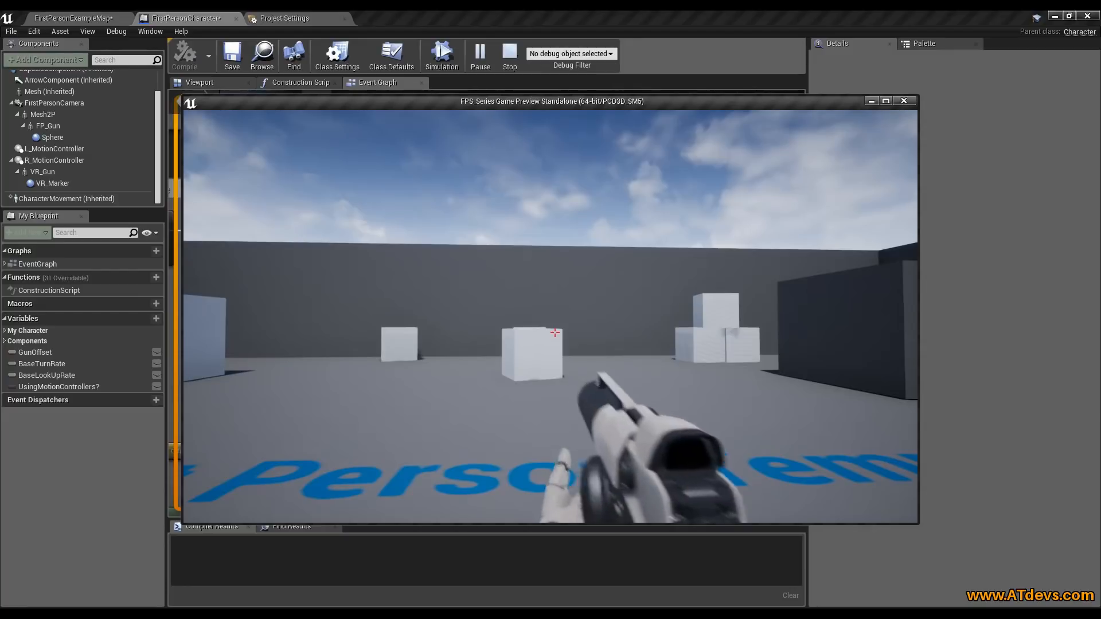
key(w)
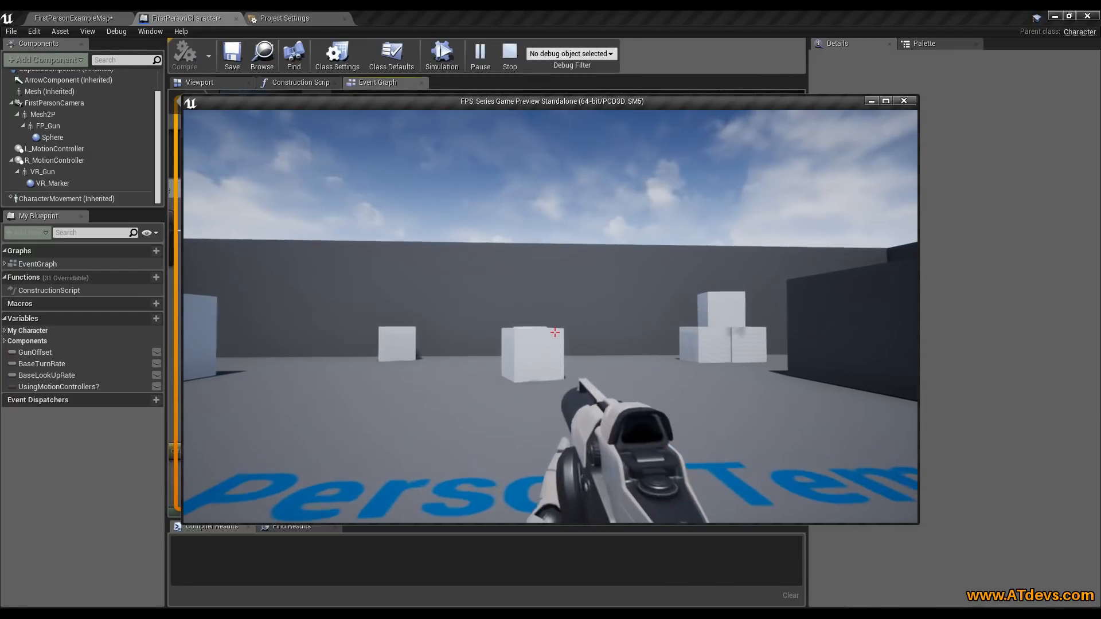
key(Escape)
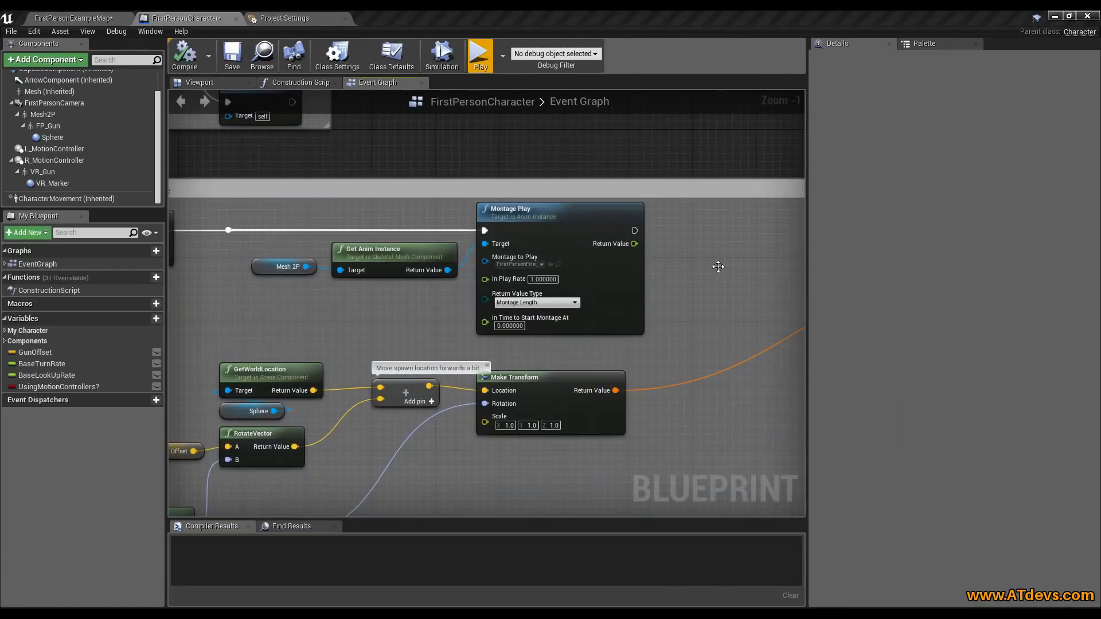
right_drag(723, 265, 371, 275)
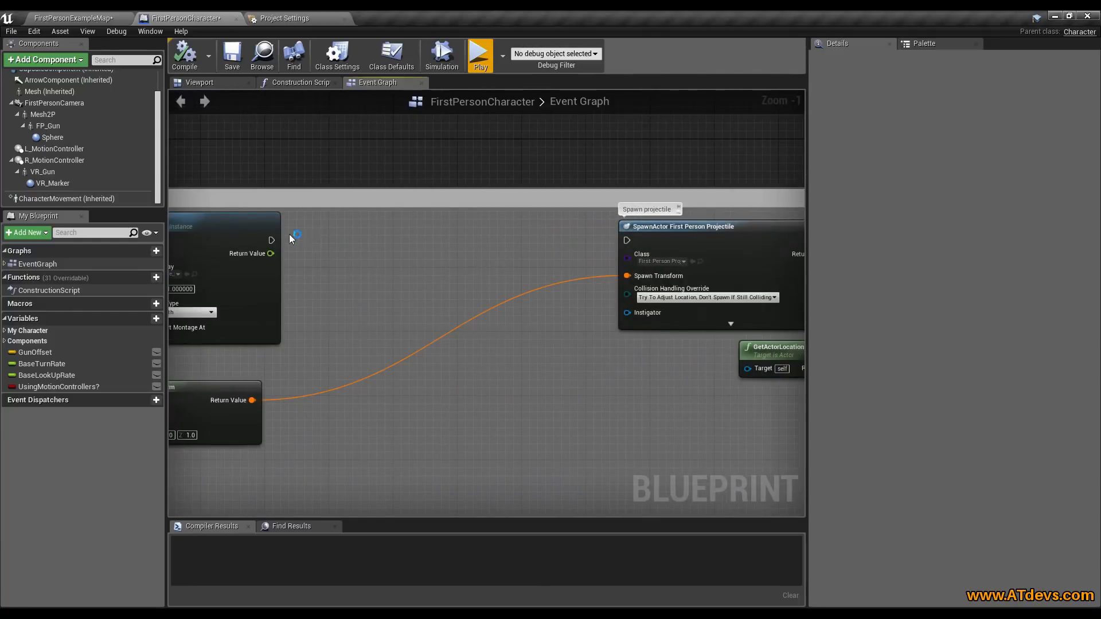
key(ctrl+z)
Run a game preview to check the firing sound with Play Sound at Location connected
right_drag(529, 221, 188, 224)
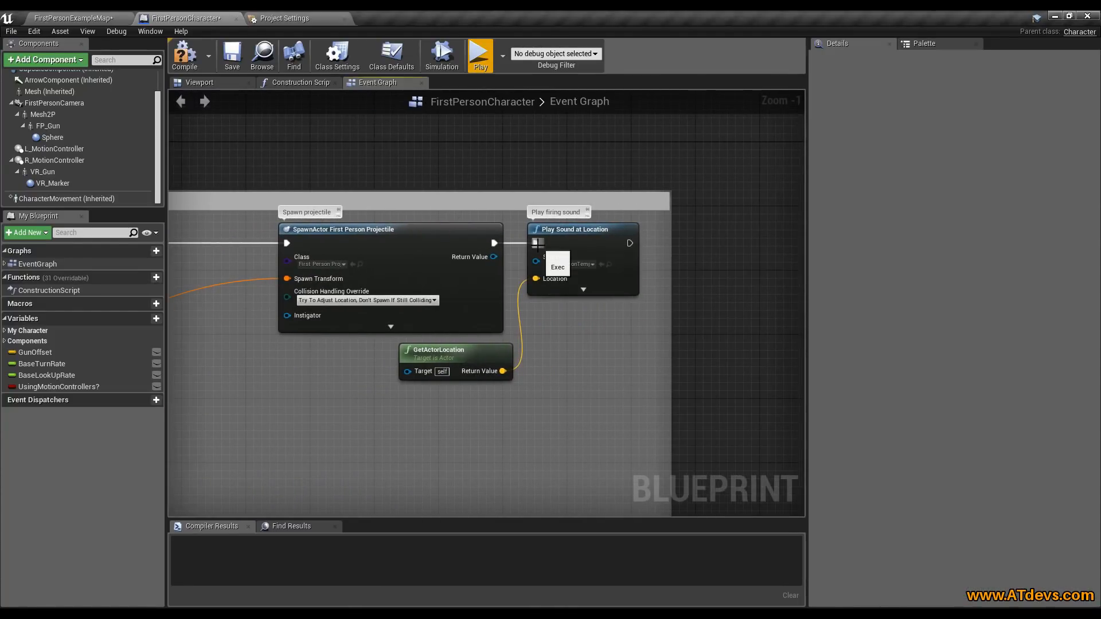
click(480, 56)
key(Escape)
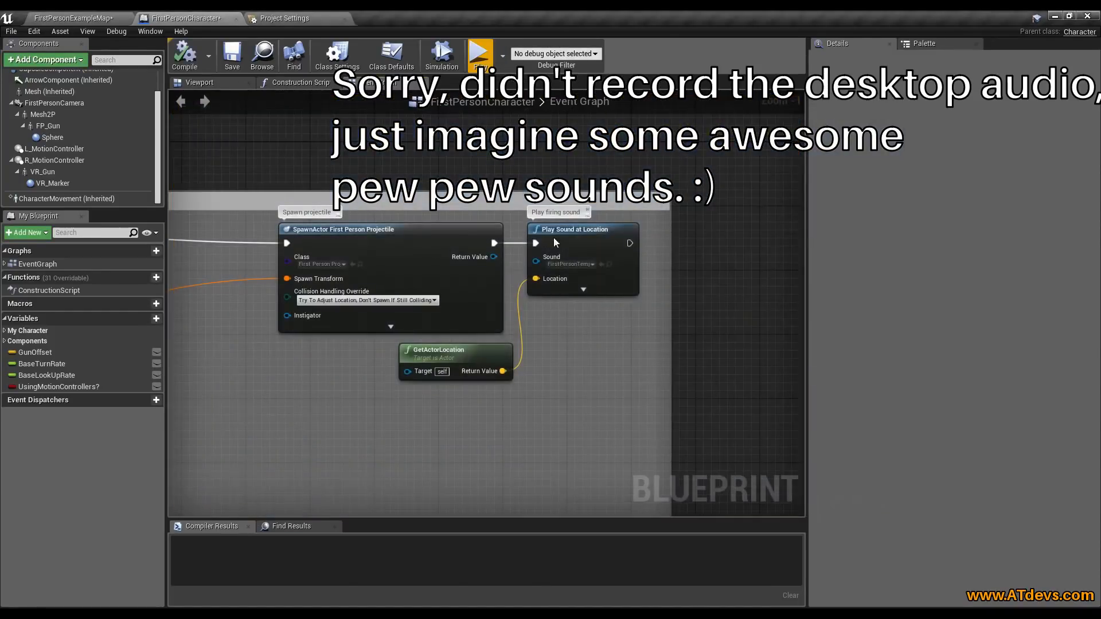
Disconnect Play Sound at Location's execution input to test firing in a game preview, and undo the disconnection
alt+click(536, 243)
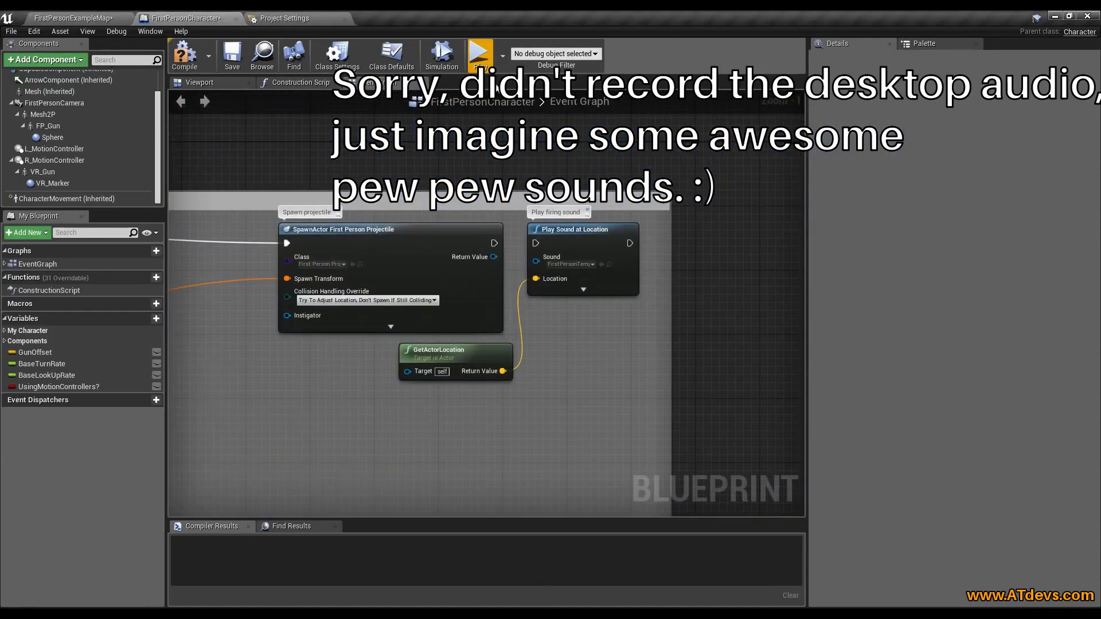
click(481, 56)
click(543, 321)
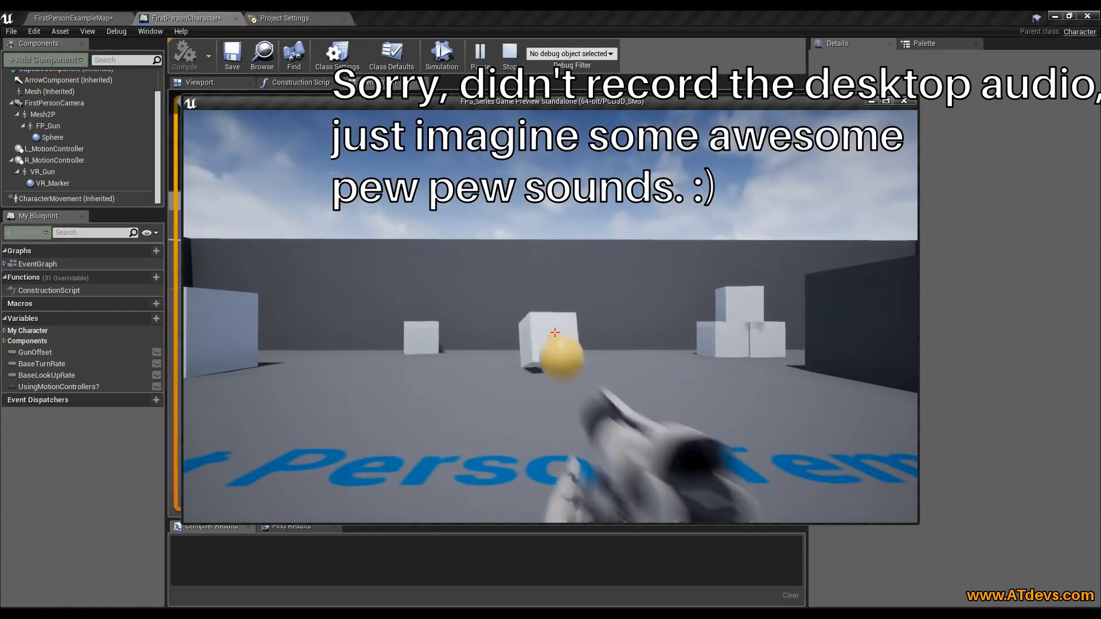
key(Escape)
key(ctrl+z)
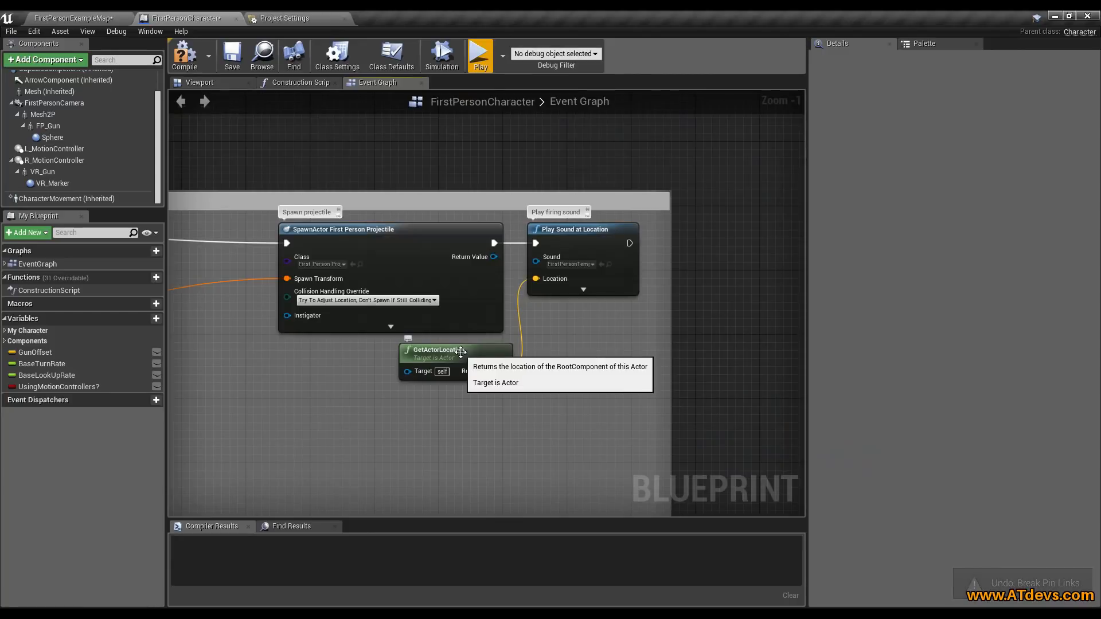
Move the GetActorLocation node directly beneath Play Sound at Location and check the latter's available Sound assets
drag(474, 347, 522, 347)
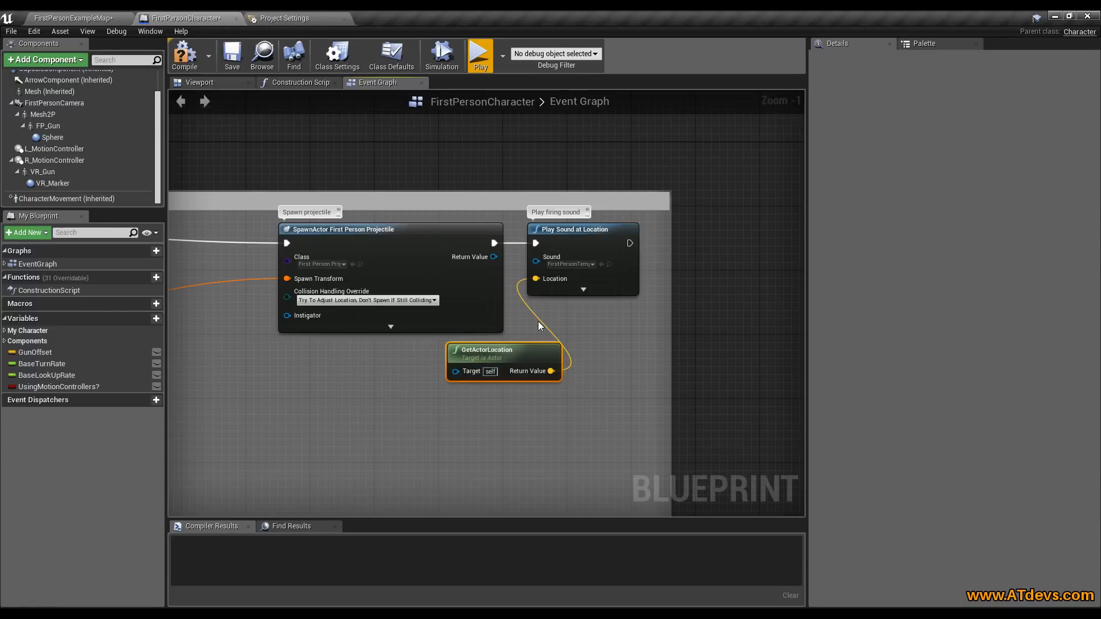
drag(504, 351, 584, 302)
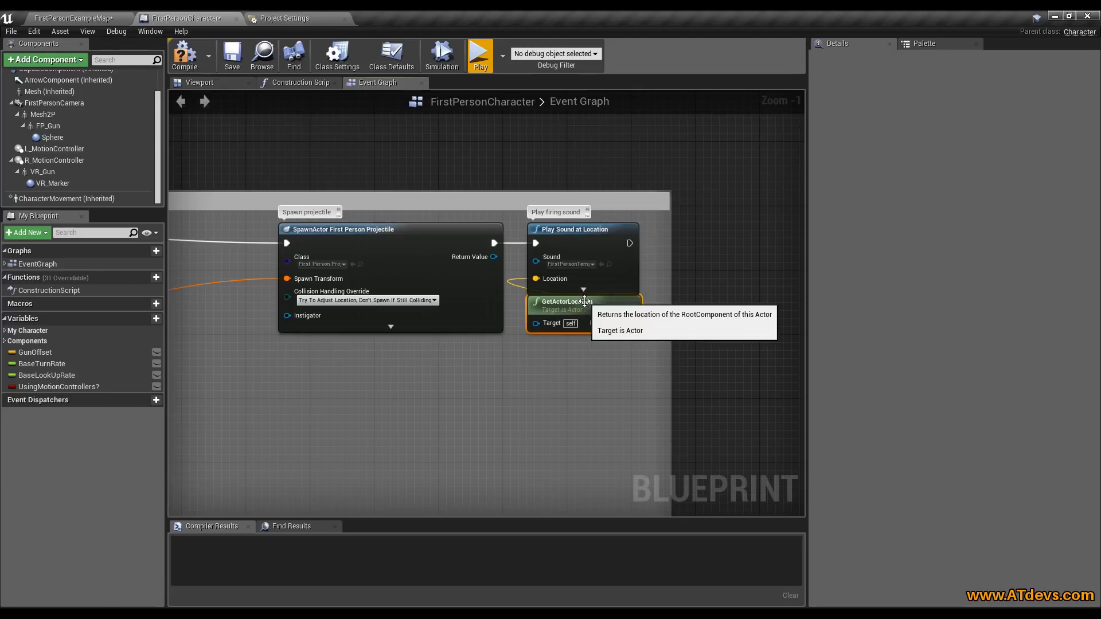
click(574, 264)
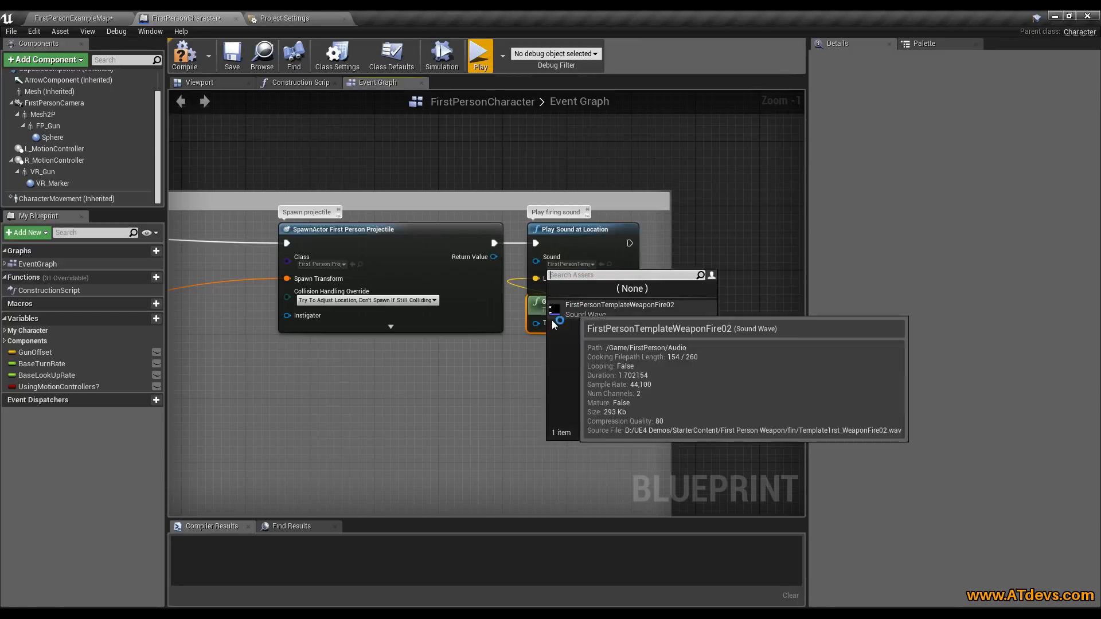
click(330, 399)
Select the SpawnActor First Person Projectile node and check which classes its Class input offers
right_drag(332, 401, 556, 395)
click(631, 248)
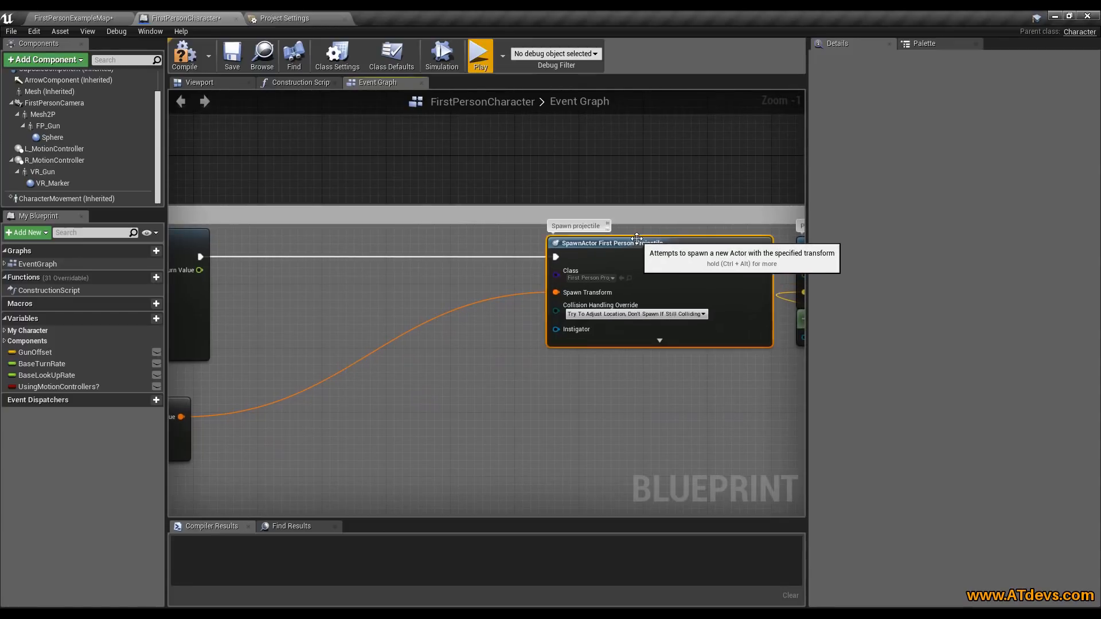
click(608, 280)
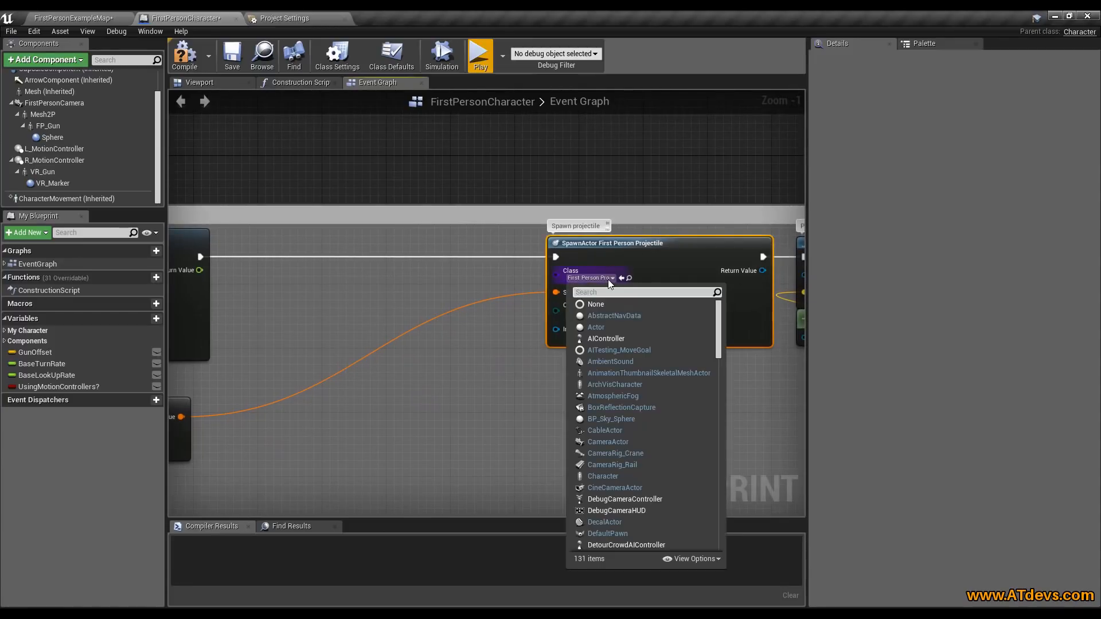
click(534, 280)
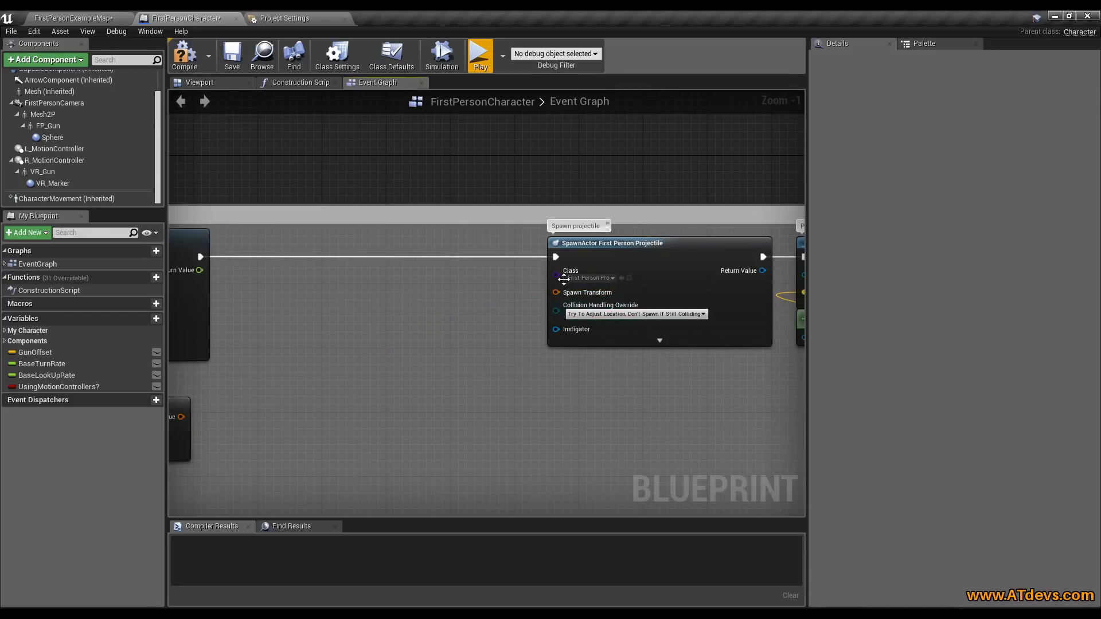
Feed Spawn Transform from a new Make Transform node with Location Z set to 300, placed beside the SpawnActor node
drag(555, 293, 442, 308)
click(490, 418)
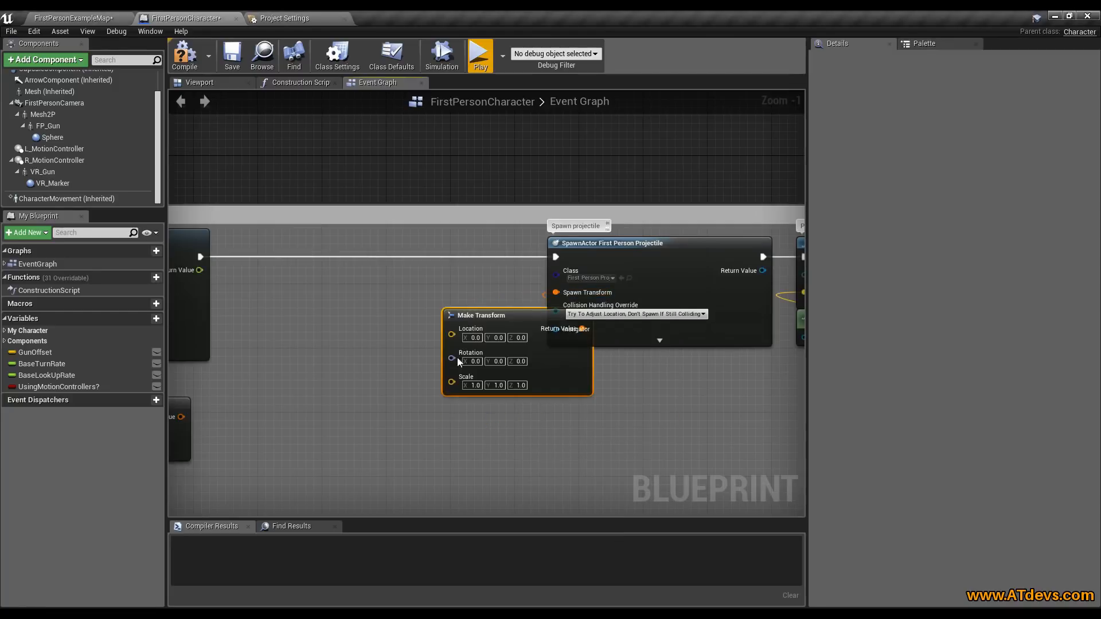
drag(506, 316, 402, 338)
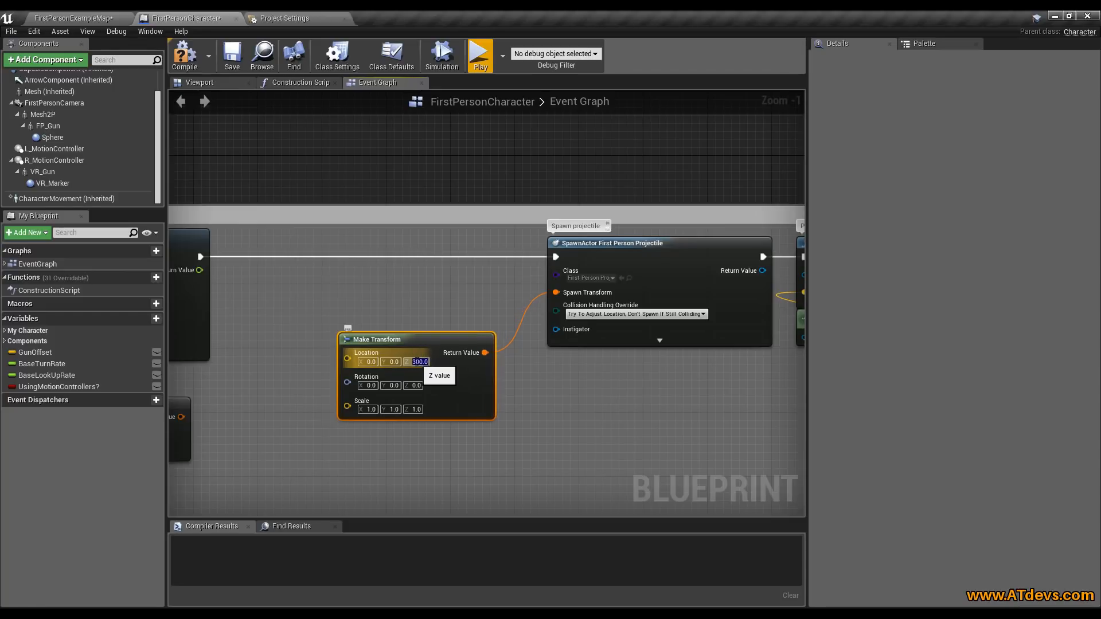
Run a game preview, moving around and firing, to check where projectiles spawn with the fixed transform
click(480, 54)
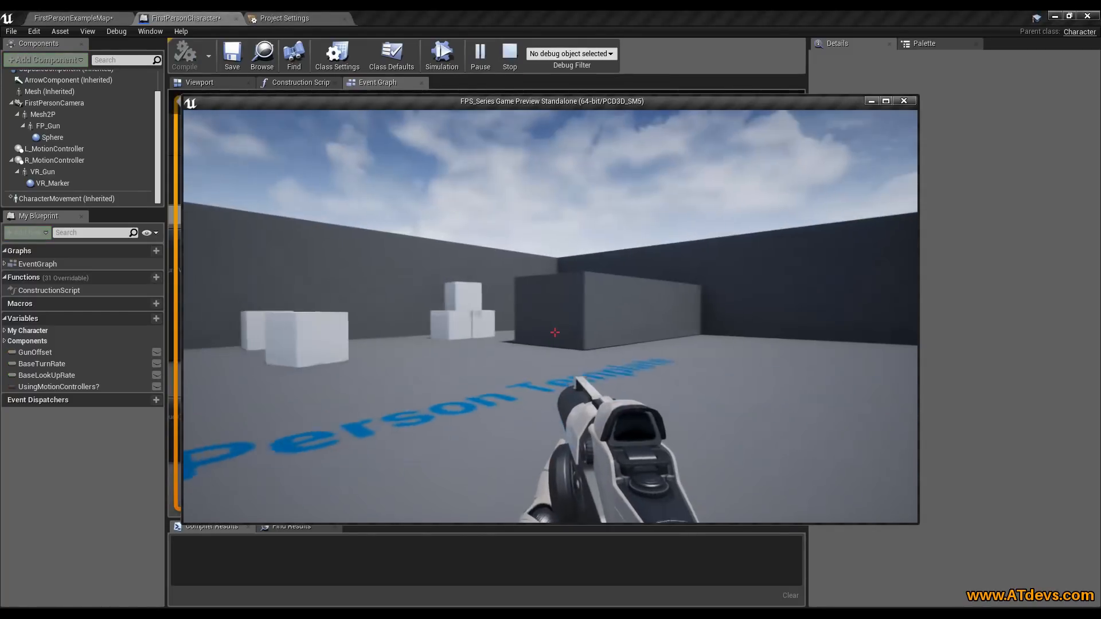
key(d)
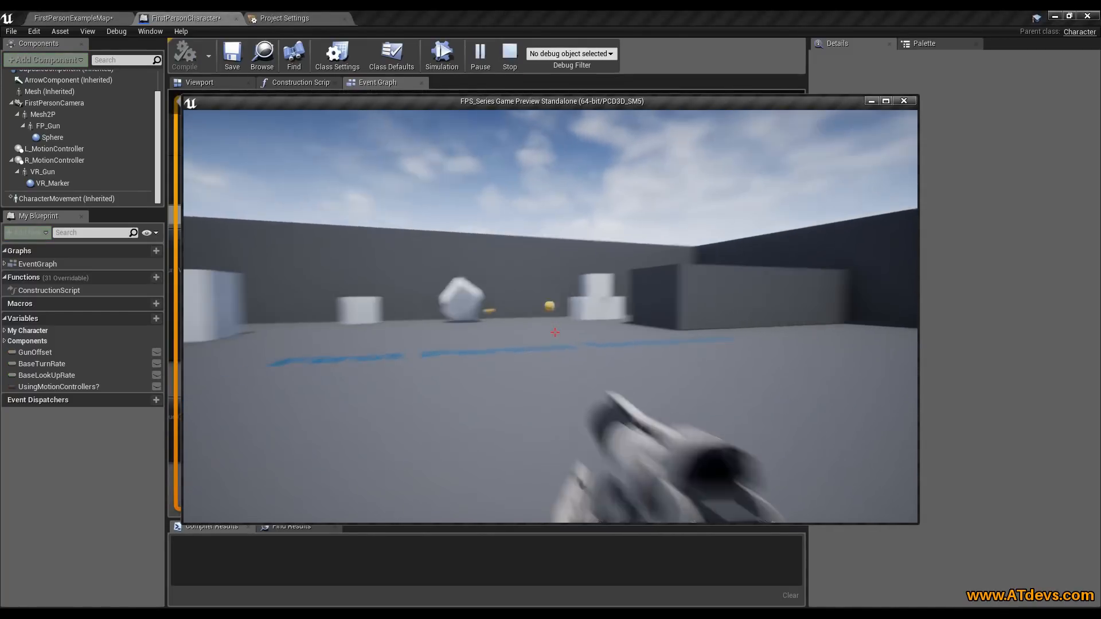
key(d)
click(554, 332)
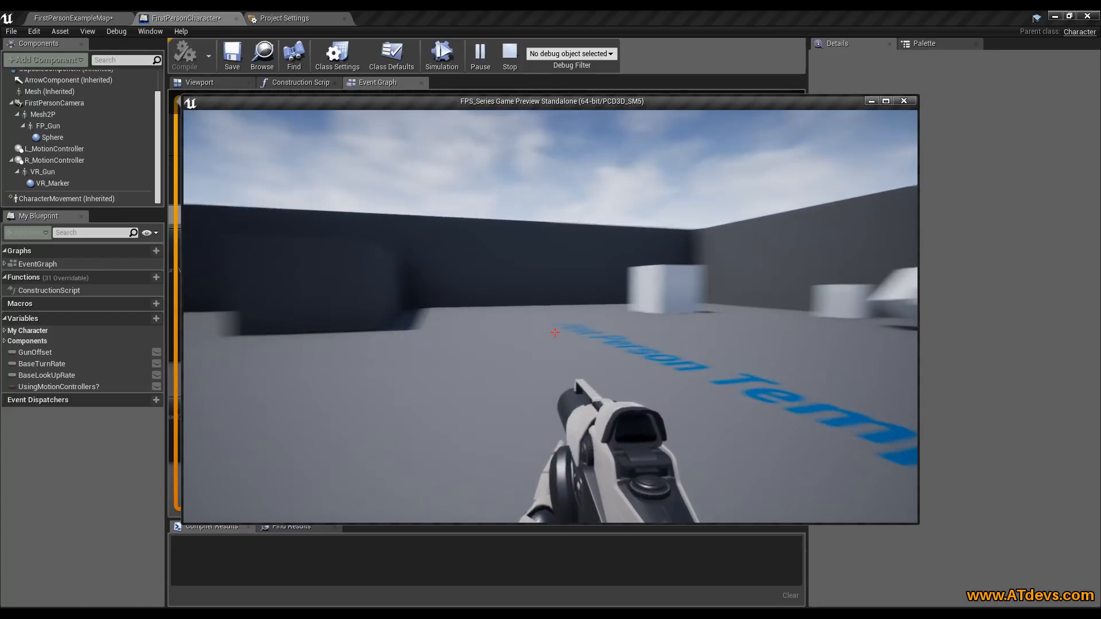
key(s)
click(554, 332)
click(555, 332)
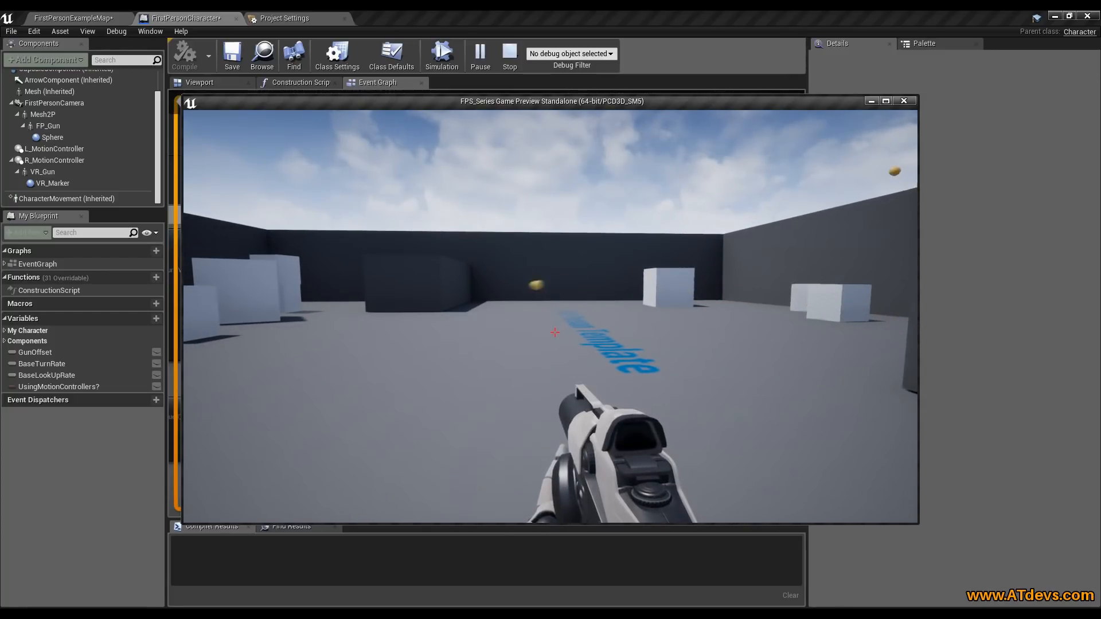
key(Escape)
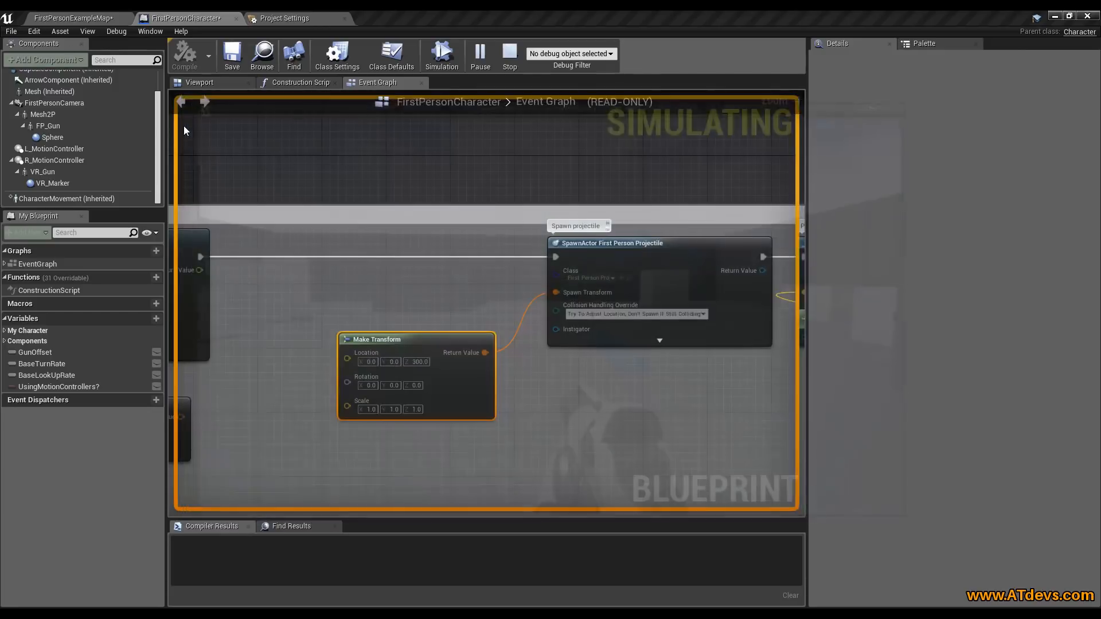
Undo the Location Z value and the new Make Transform node to restore the original Spawn Transform connection
key(ctrl+z)
key(ctrl+z)
key(ctrl+z)
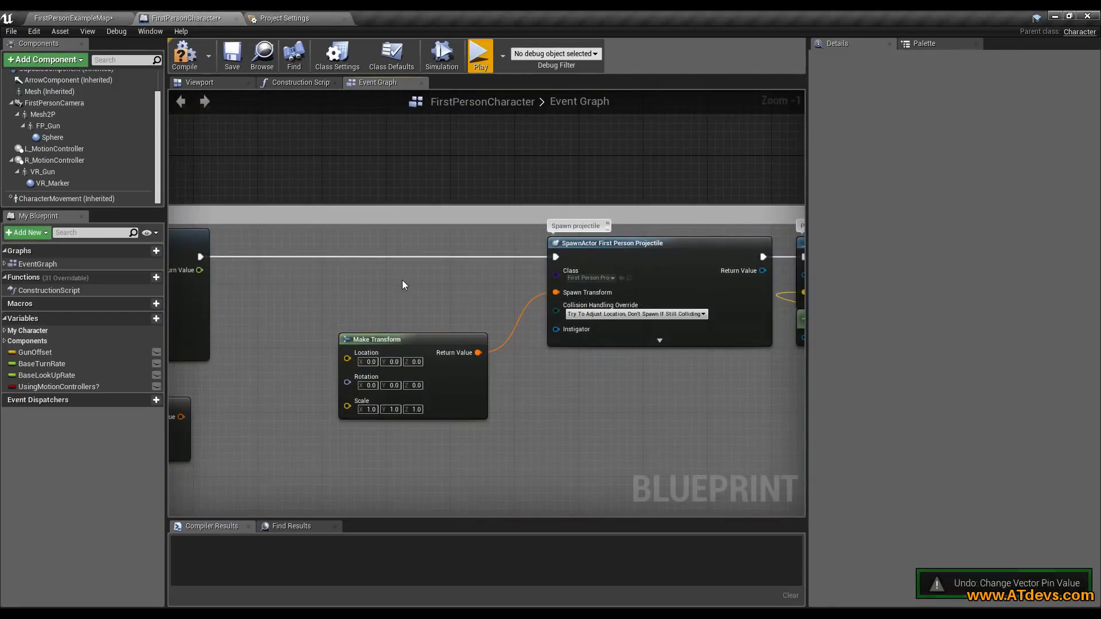
key(ctrl+z)
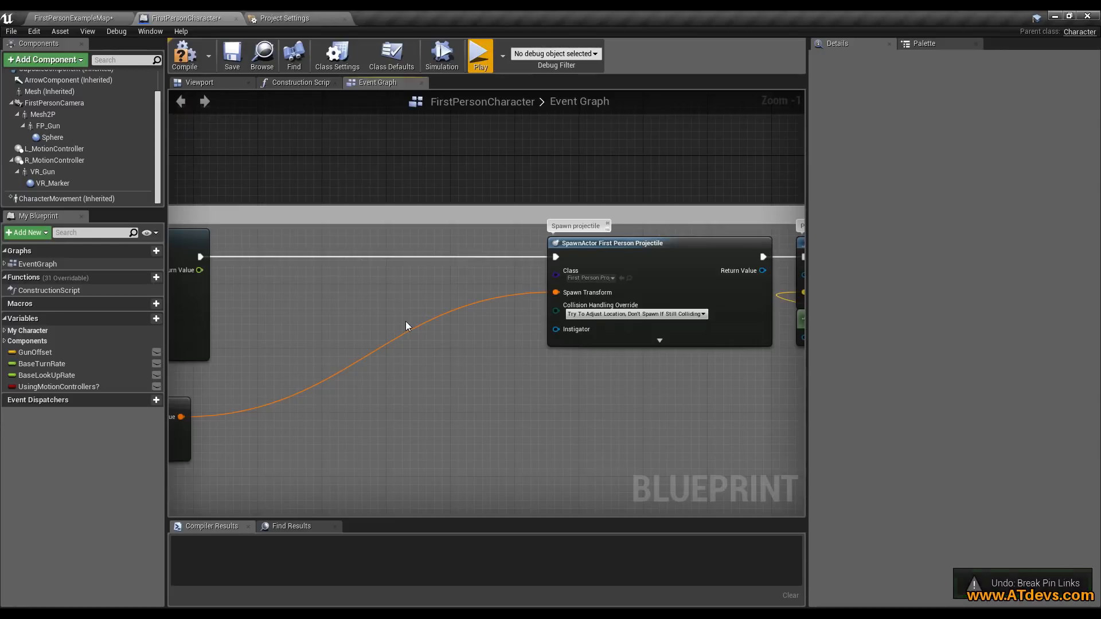
Trace the spawn transform back to its source nodes and inspect the First Person Camera reference under GetWorldRotation
right_drag(342, 316, 812, 206)
right_drag(313, 244, 608, 155)
scroll(511, 402, down, 1)
scroll(509, 405, up, 2)
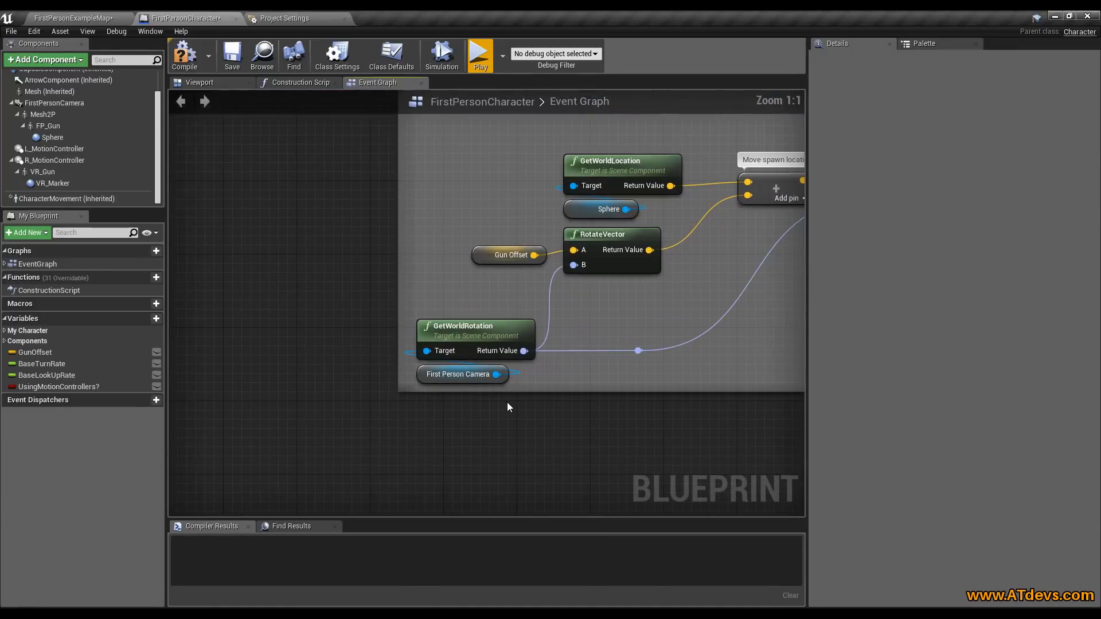
right_drag(681, 282, 614, 285)
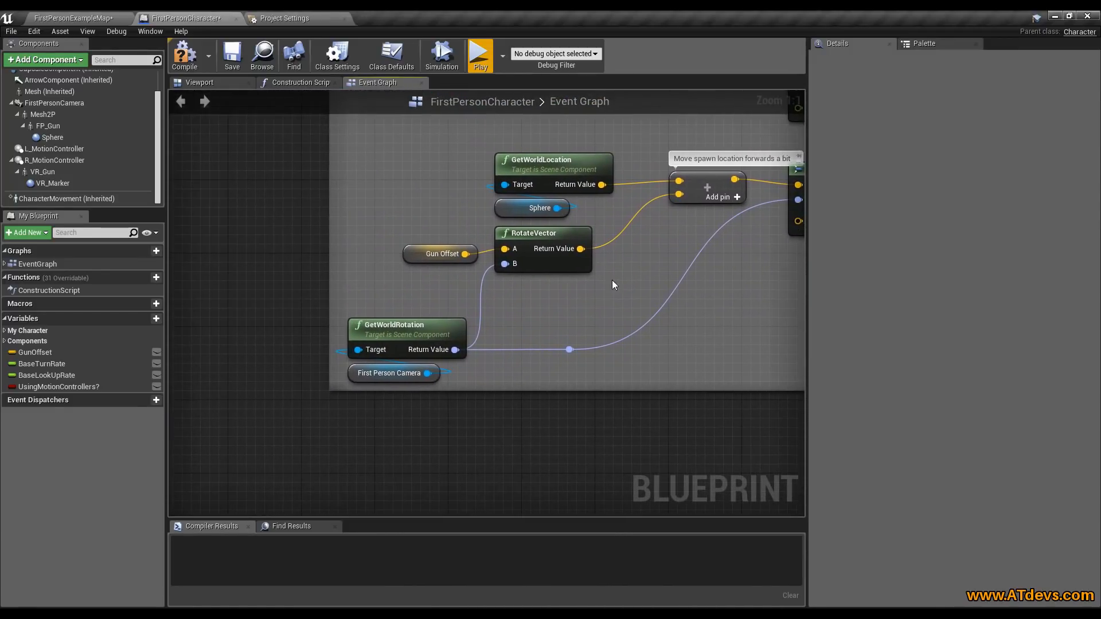
click(370, 376)
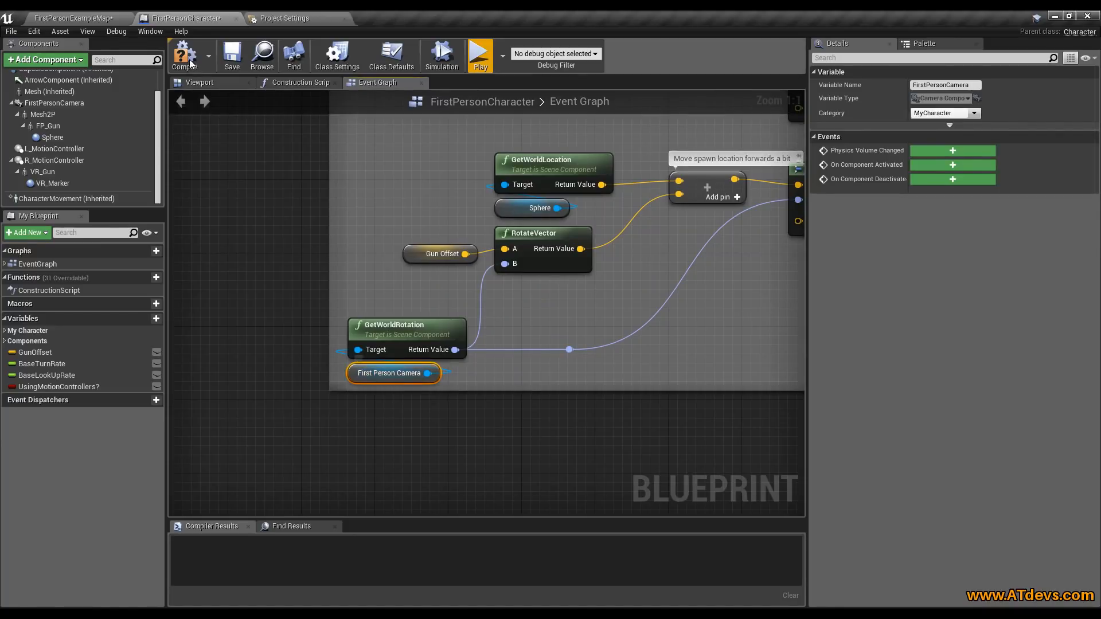
Inspect the character's camera in the FirstPersonExampleMap level and return to the FirstPersonCharacter blueprint
click(113, 16)
right_drag(490, 265, 702, 285)
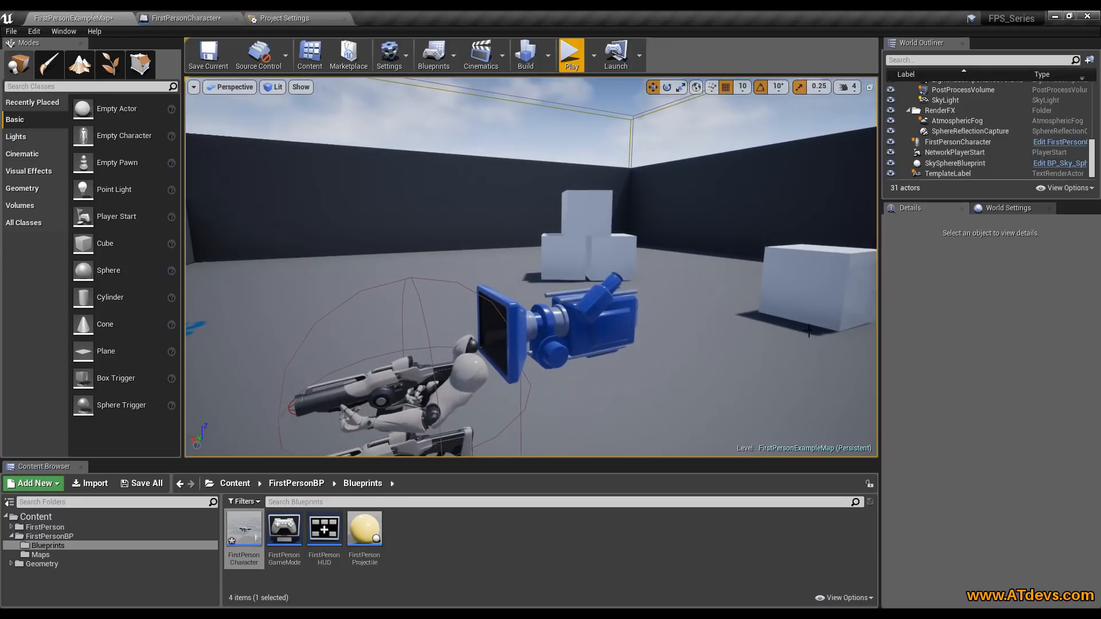
click(533, 315)
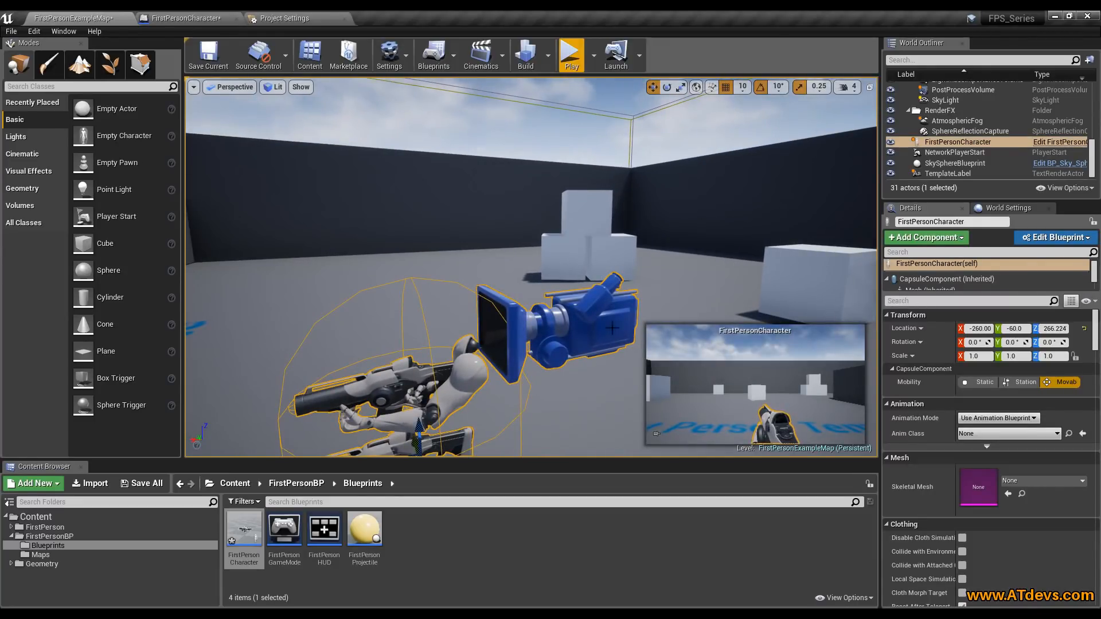
click(187, 18)
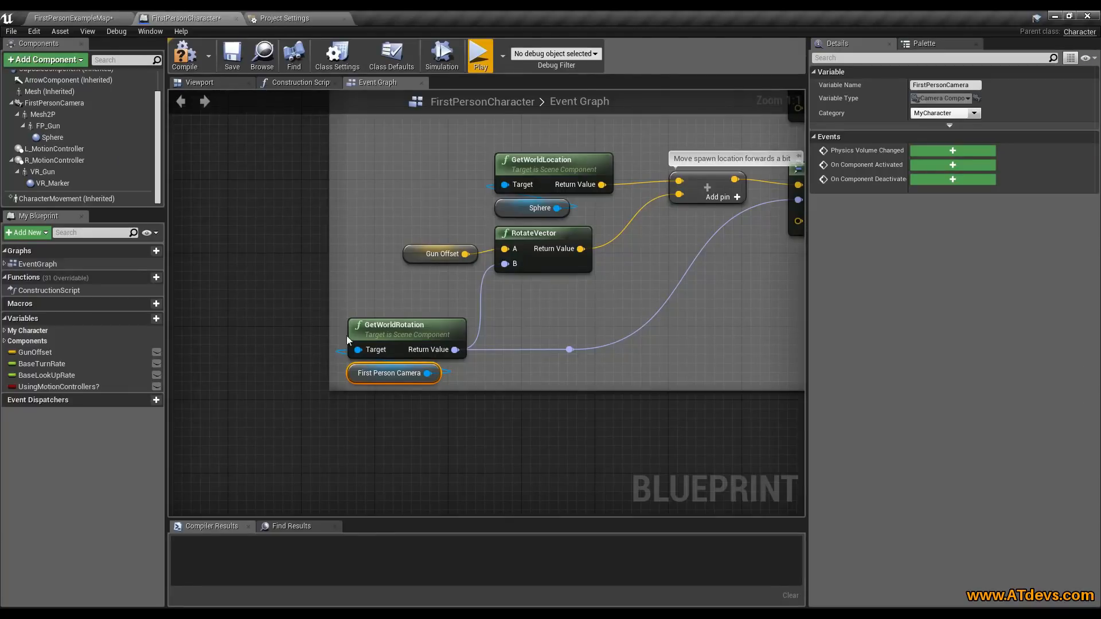
Follow GetWorldRotation's output to Make Transform's Rotation and examine the nodes that calculate its Location
click(403, 331)
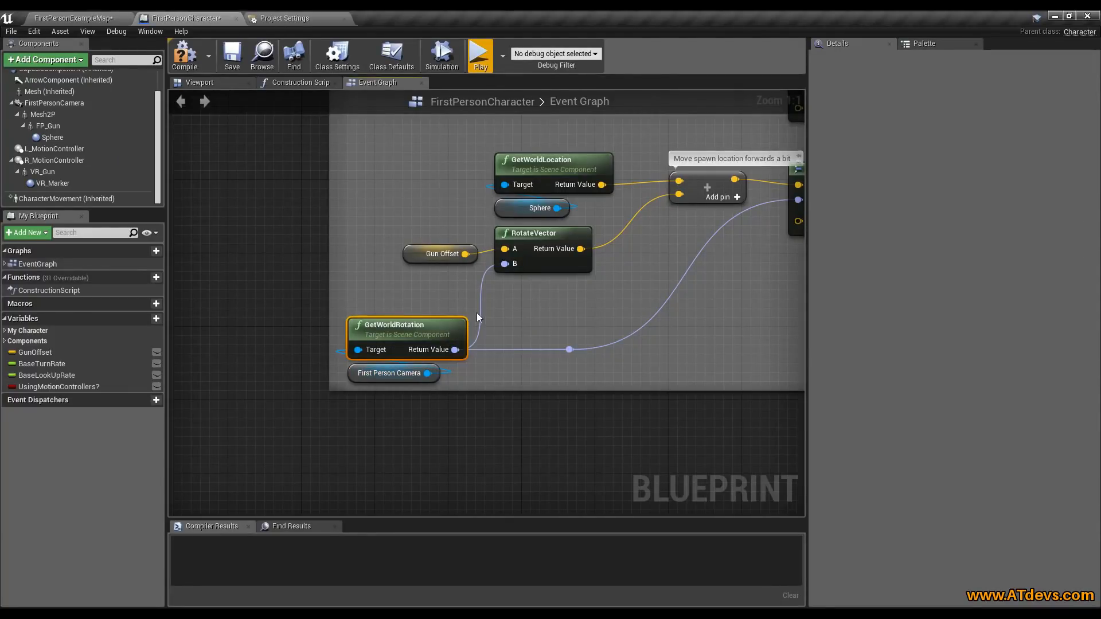
right_drag(580, 318, 417, 343)
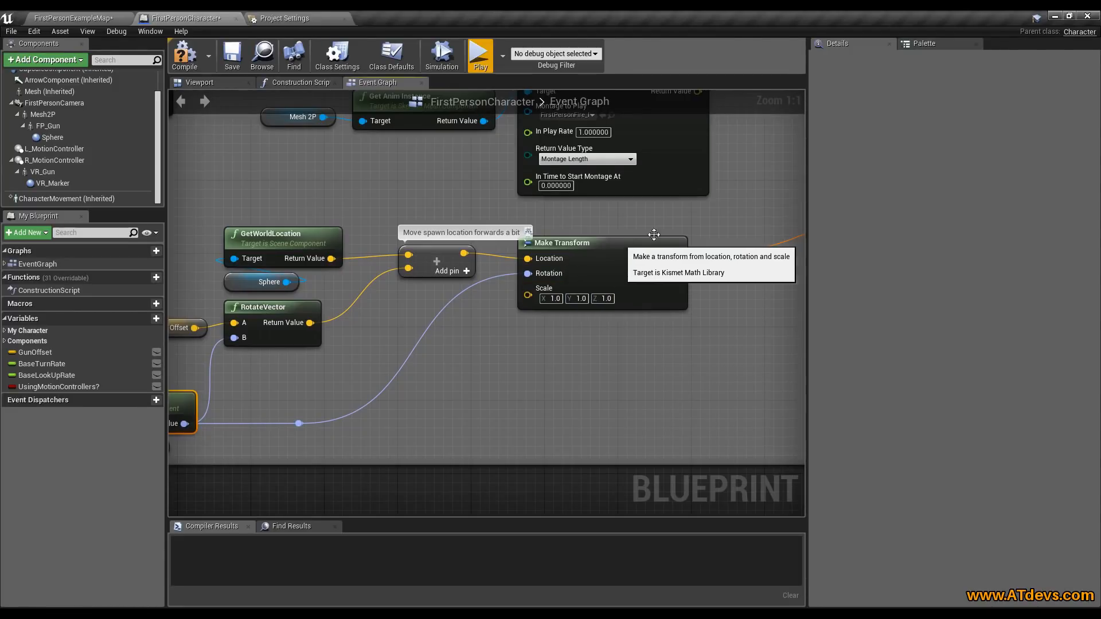
right_drag(683, 217, 890, 210)
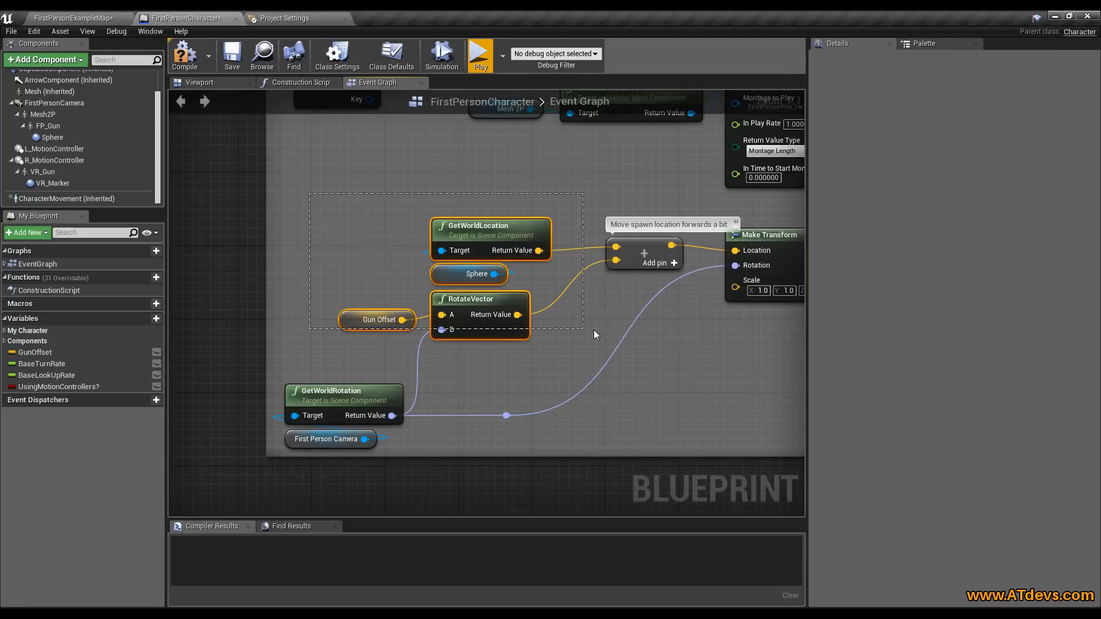
drag(622, 329, 623, 332)
Set the default X value of the GunOffset variable to 300
click(387, 324)
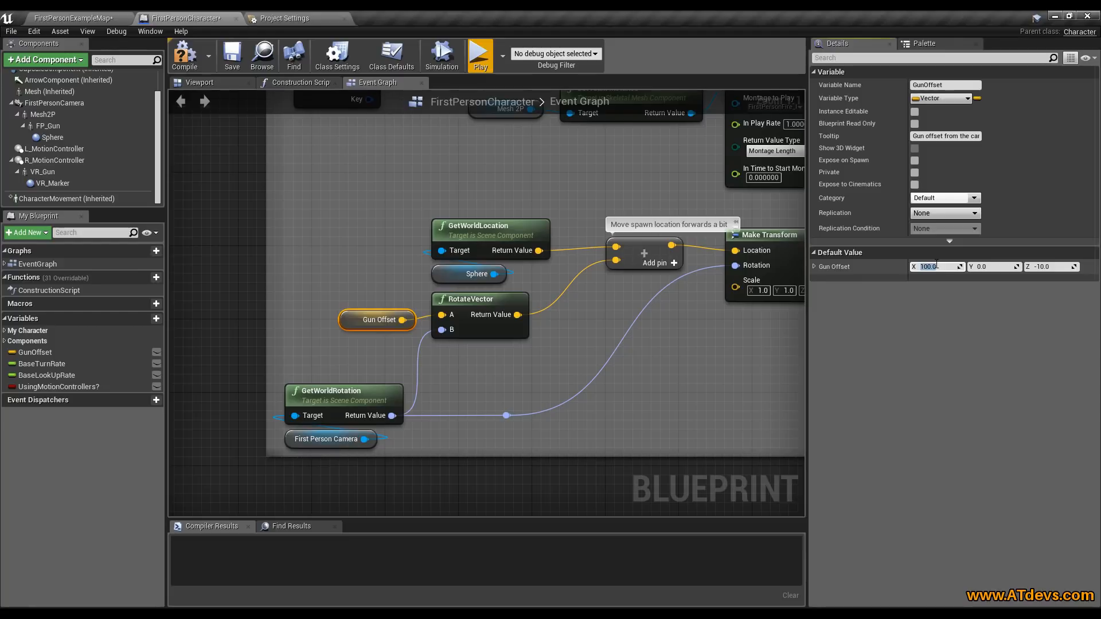
click(936, 265)
key(Return)
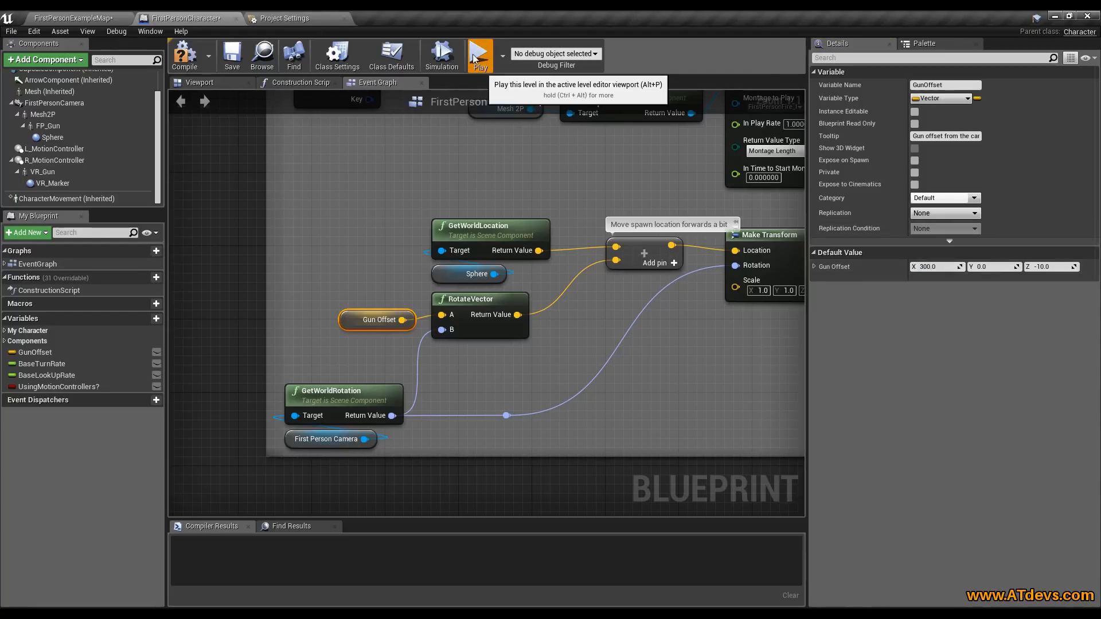
Run a game preview and fire several shots to check the spawn distance with the changed GunOffset
click(473, 48)
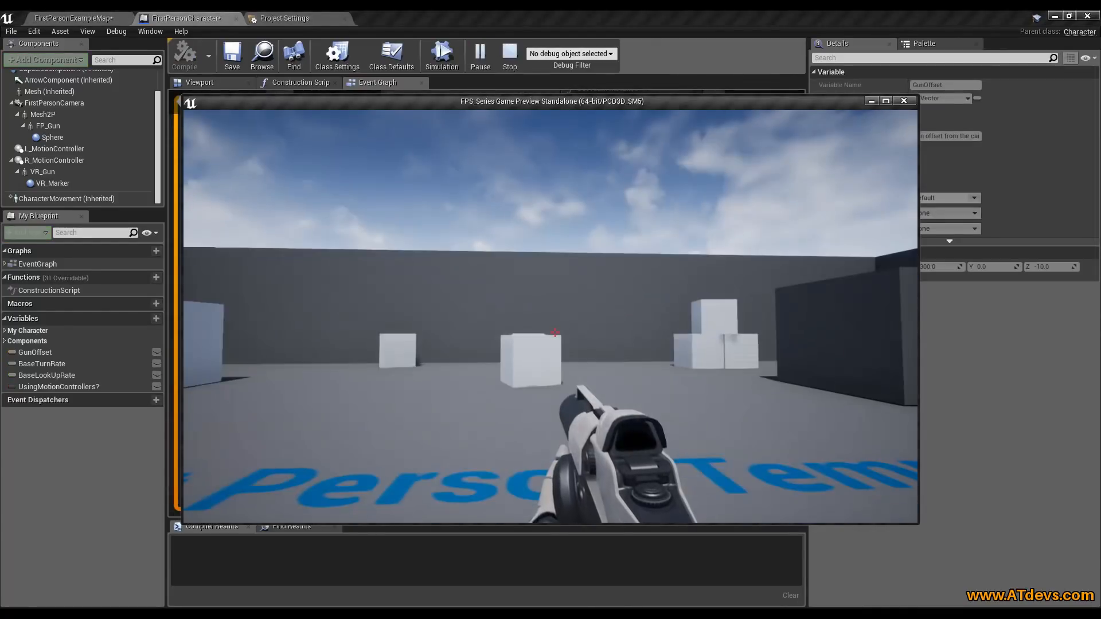
click(554, 333)
click(555, 333)
click(555, 333)
click(554, 333)
click(554, 333)
key(Escape)
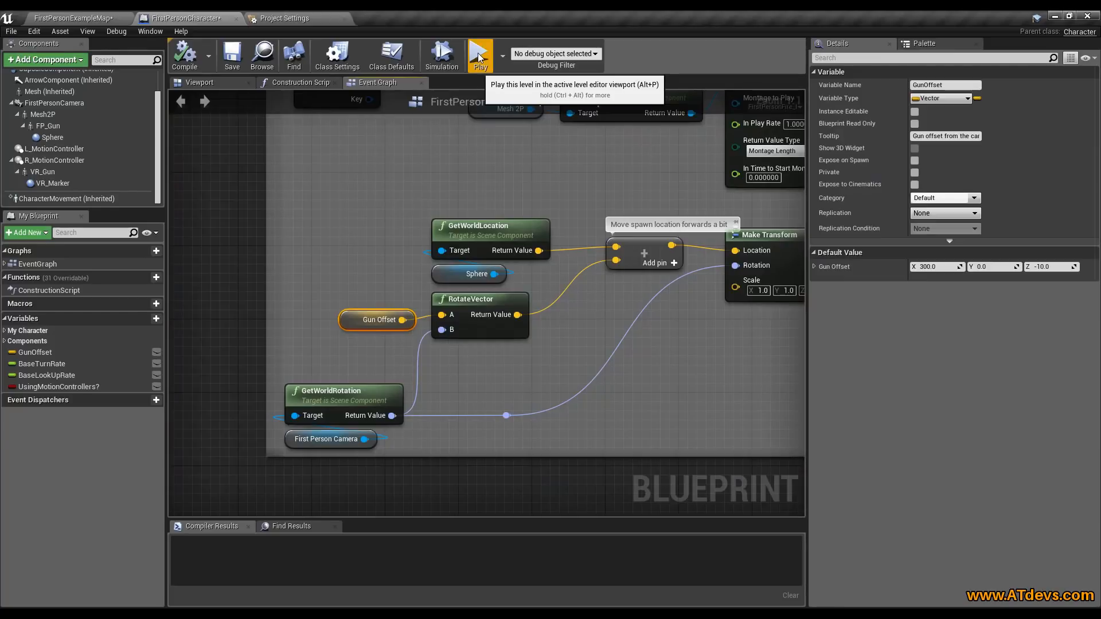
Test firing close to a white cube in another game preview, and undo the GunOffset X change
click(479, 56)
key(w)
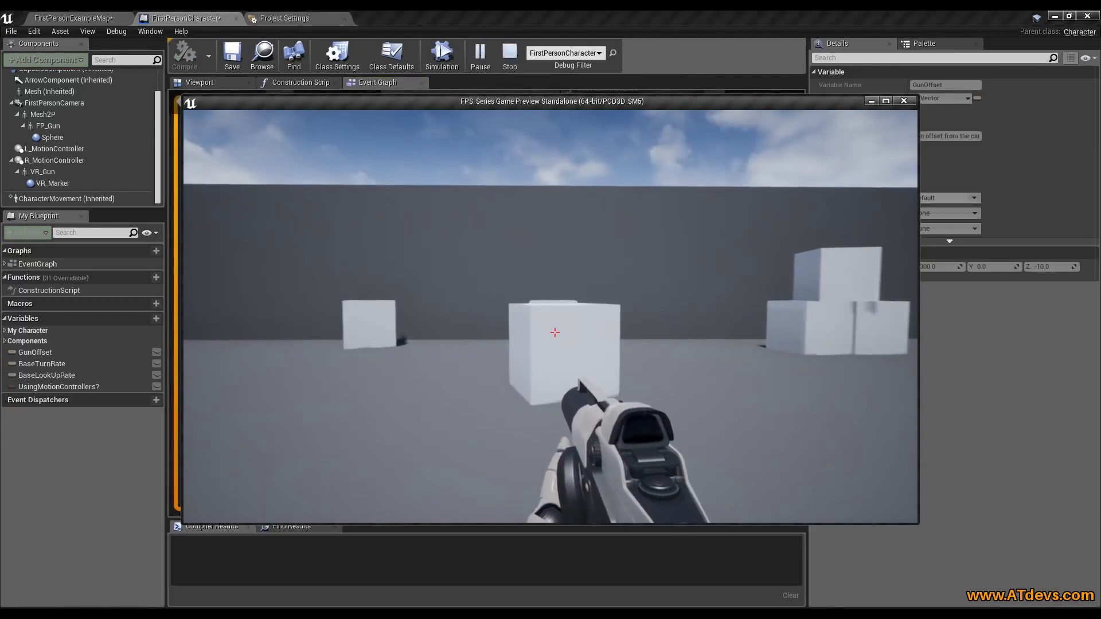
key(w)
click(554, 333)
key(Escape)
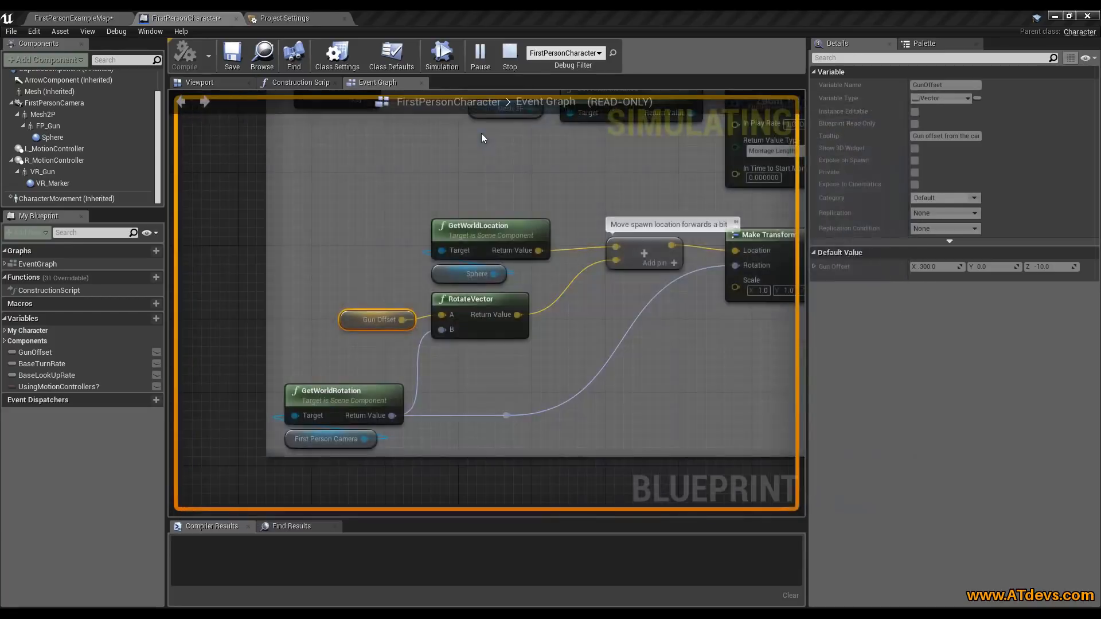
key(ctrl+z)
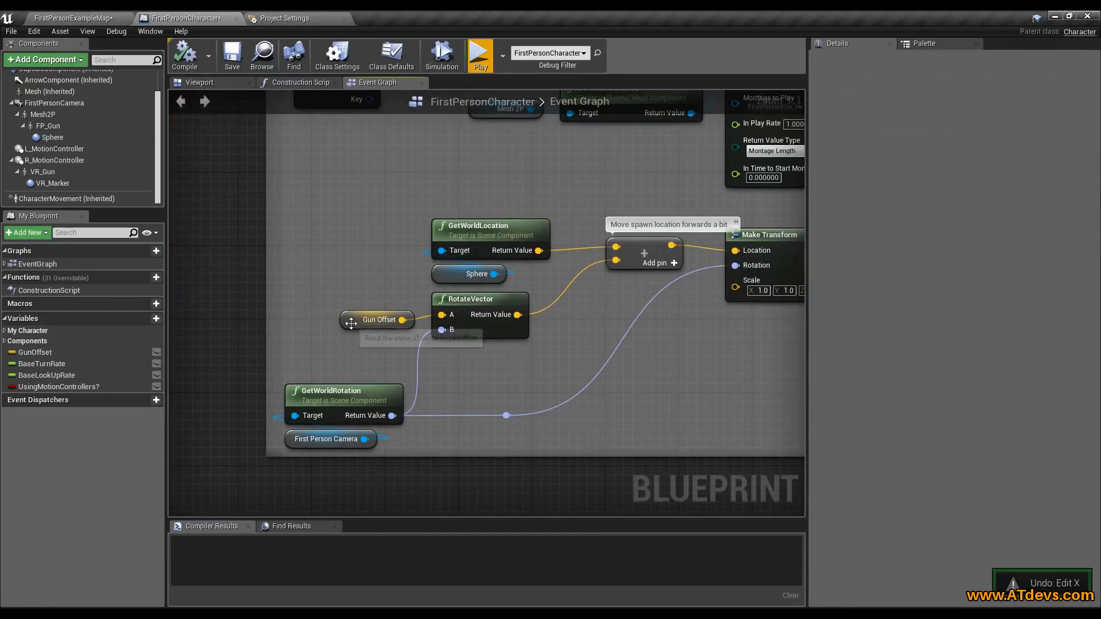
Move the Sphere reference node out from under GetWorldLocation to just before its Target input
right_drag(551, 317, 523, 383)
drag(415, 346, 336, 326)
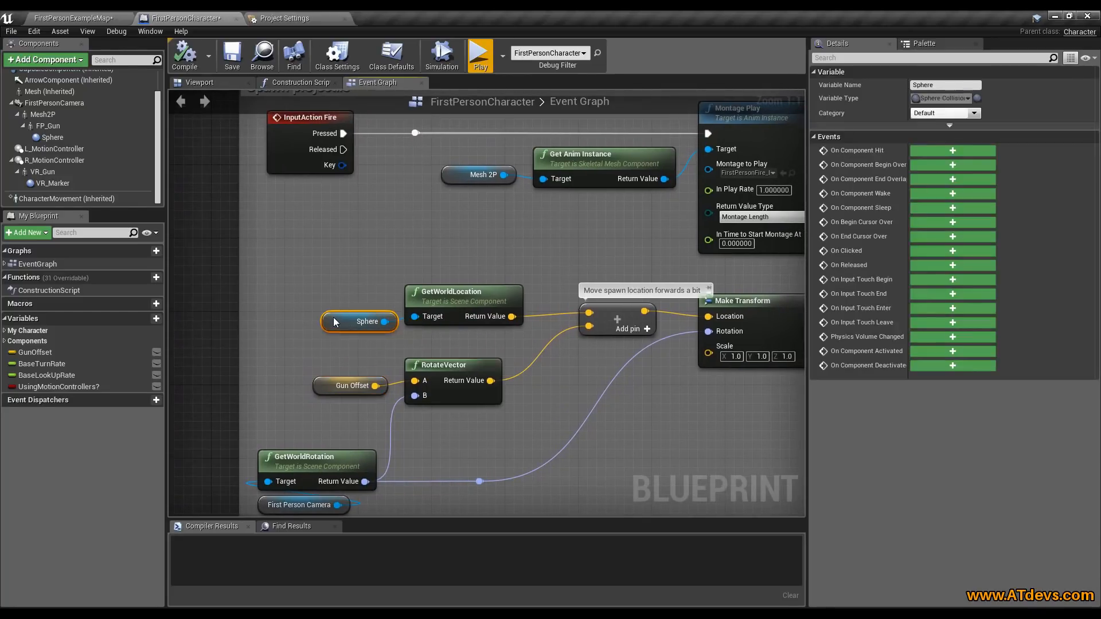
Select the Sphere component in the blueprint's 3D view and inspect its placement at the gun's muzzle
click(195, 83)
click(60, 138)
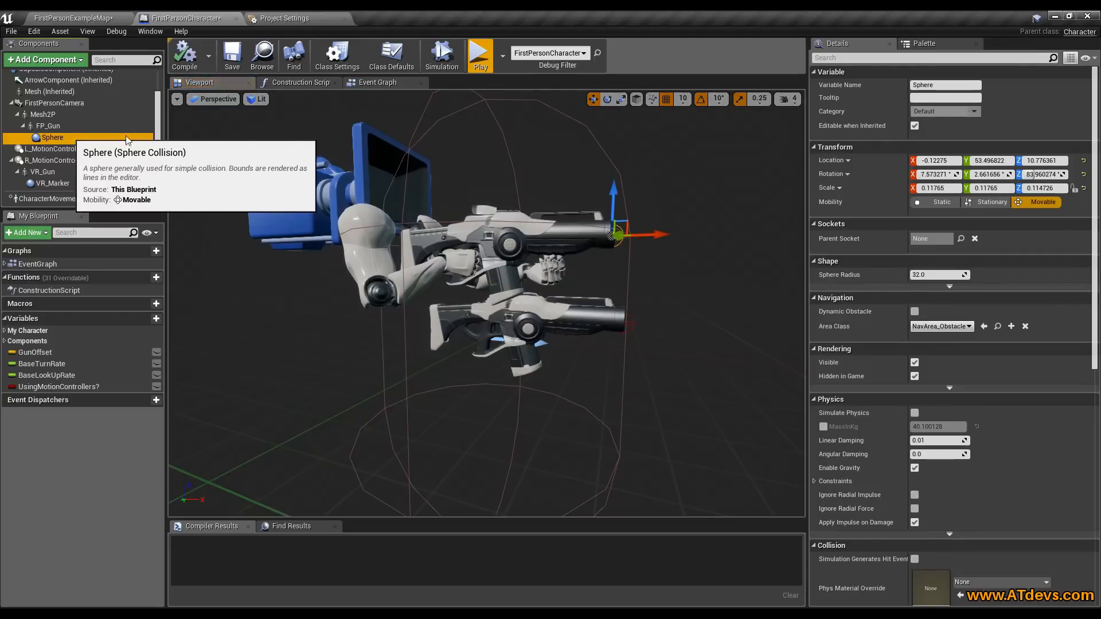
right_drag(542, 268, 476, 252)
key(w)
key(s)
key(w)
key(s)
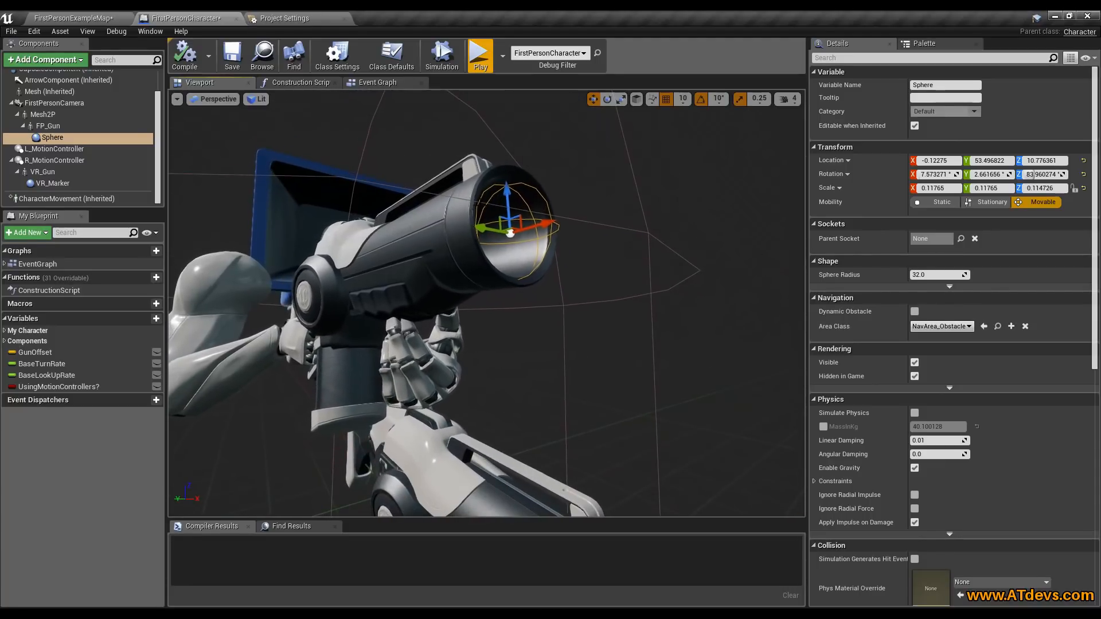
Return to the FirstPersonCharacter Event Graph and examine the Sphere and GetWorldLocation nodes
click(58, 17)
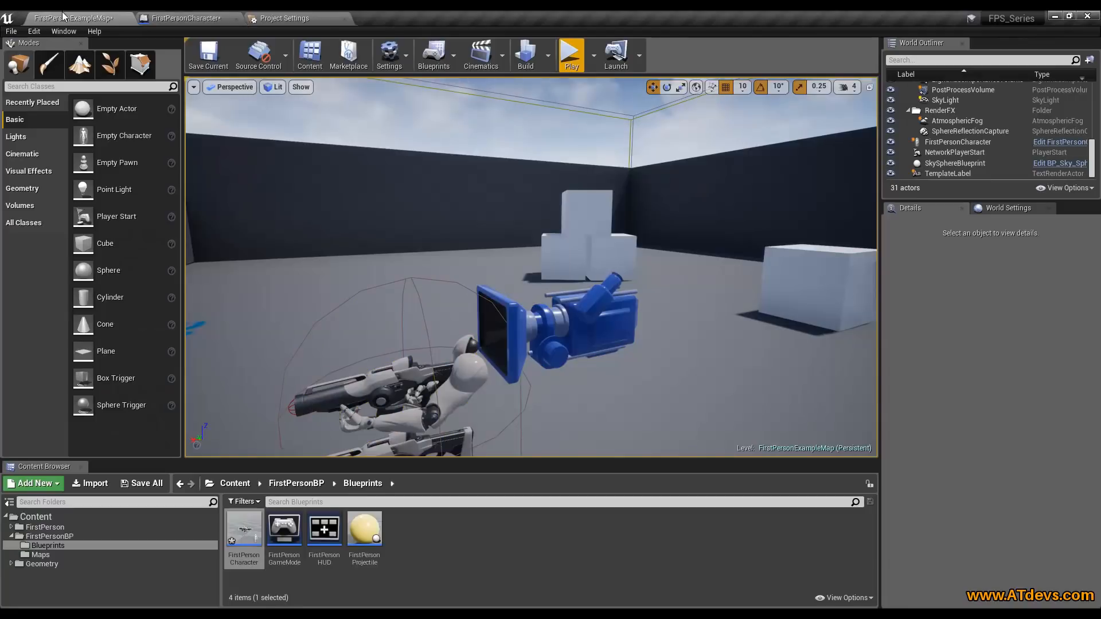
click(287, 17)
click(186, 18)
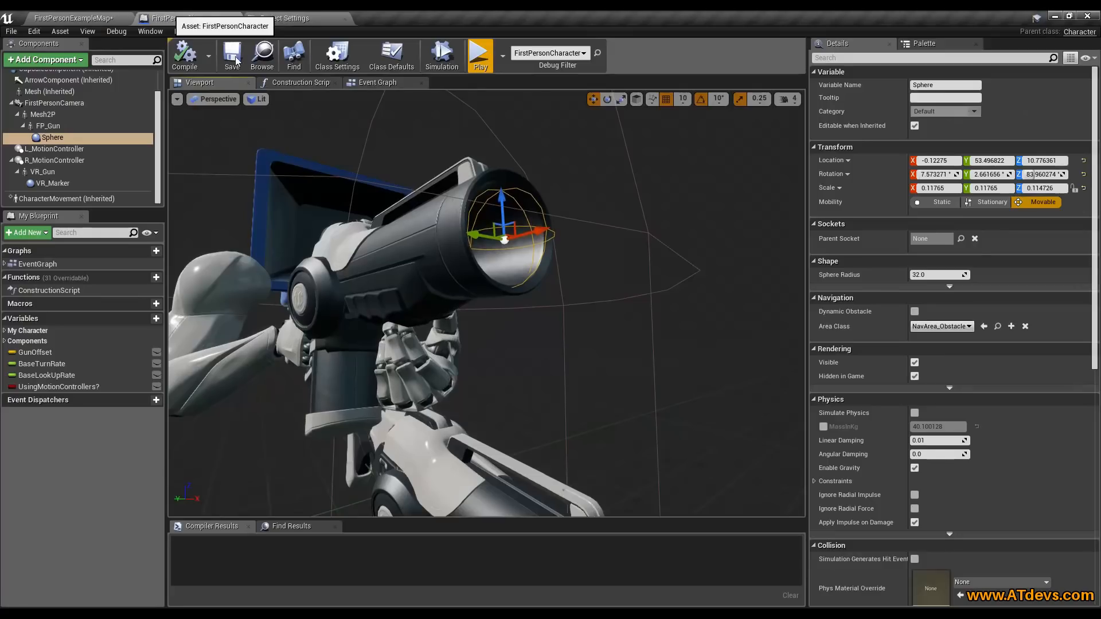
click(367, 83)
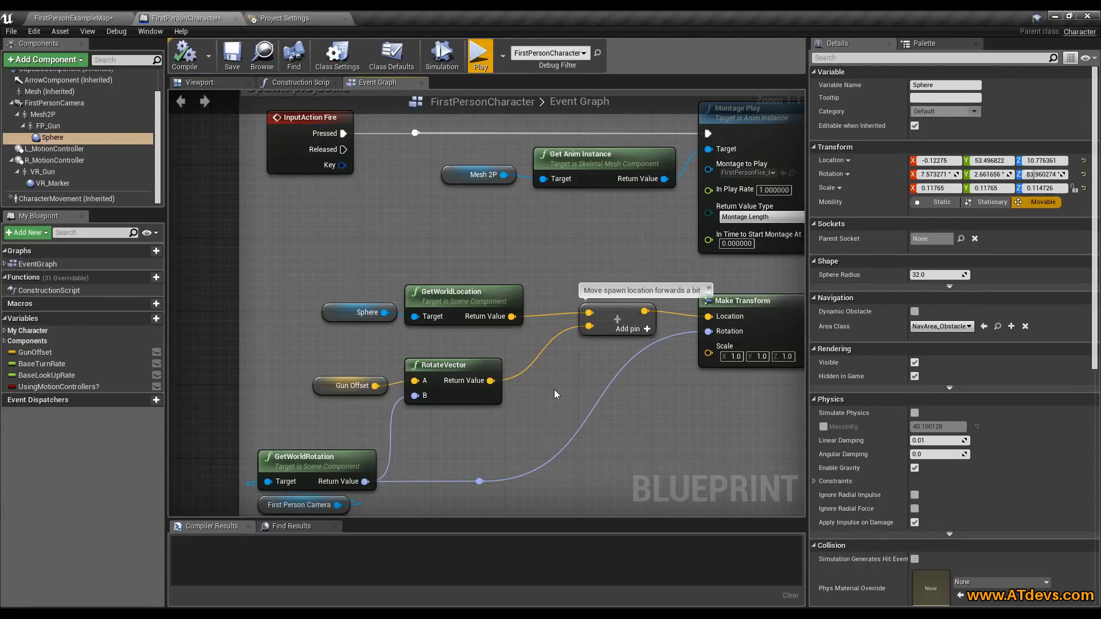
click(326, 319)
click(475, 294)
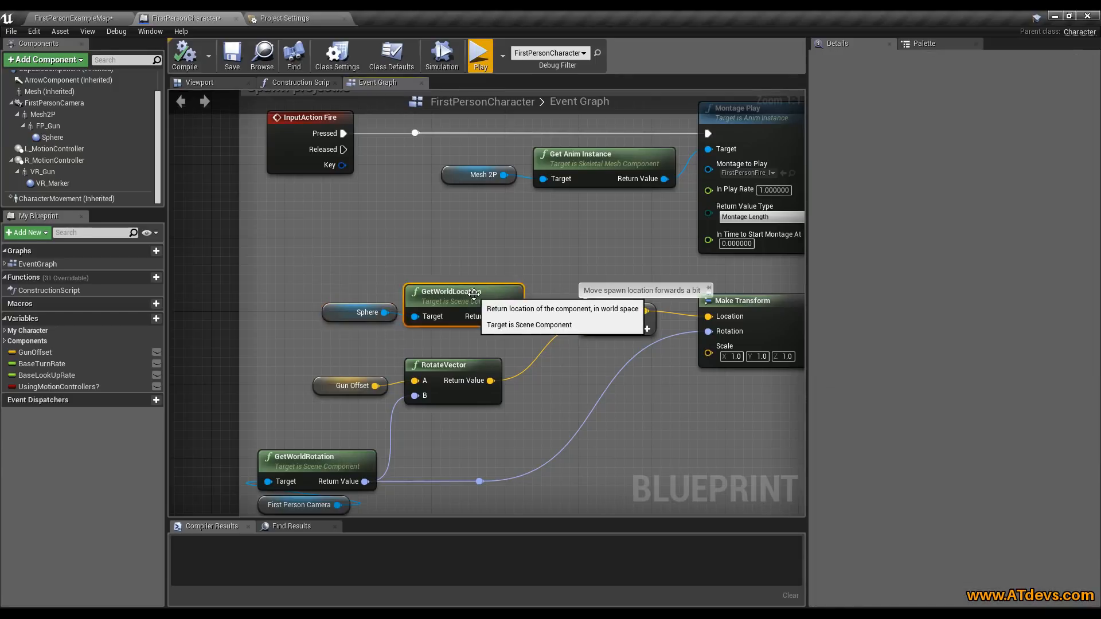
Examine the SpawnActor First Person Projectile node, its class and the Make Transform link feeding its Spawn Transform input
drag(459, 339, 652, 411)
right_drag(734, 412, 122, 465)
right_drag(663, 300, 409, 331)
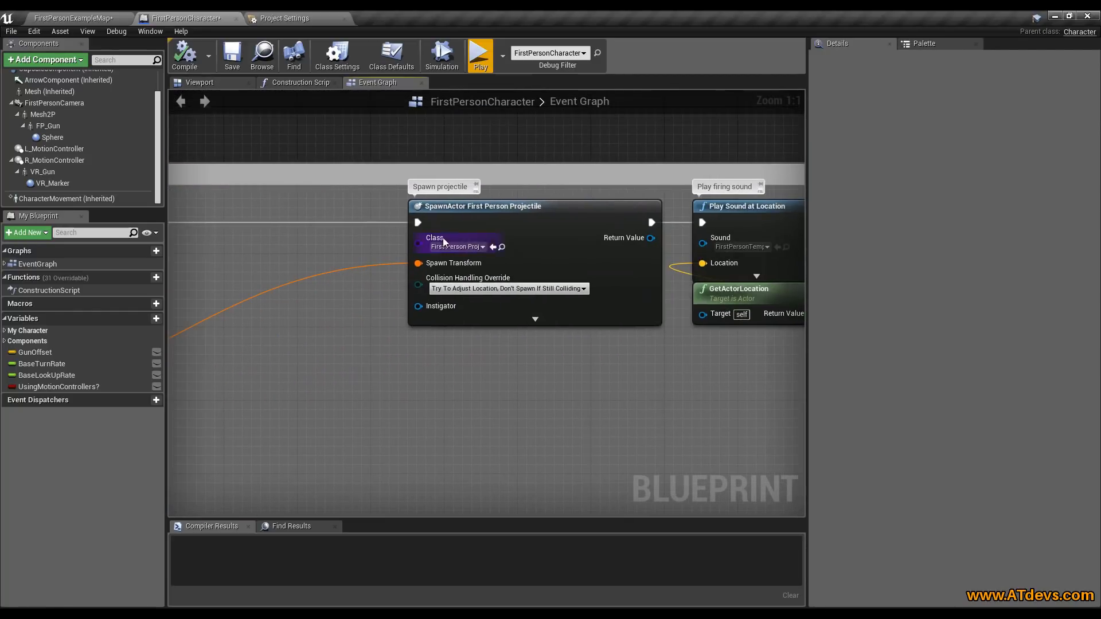
click(485, 208)
right_drag(628, 411, 698, 381)
right_drag(400, 265, 583, 237)
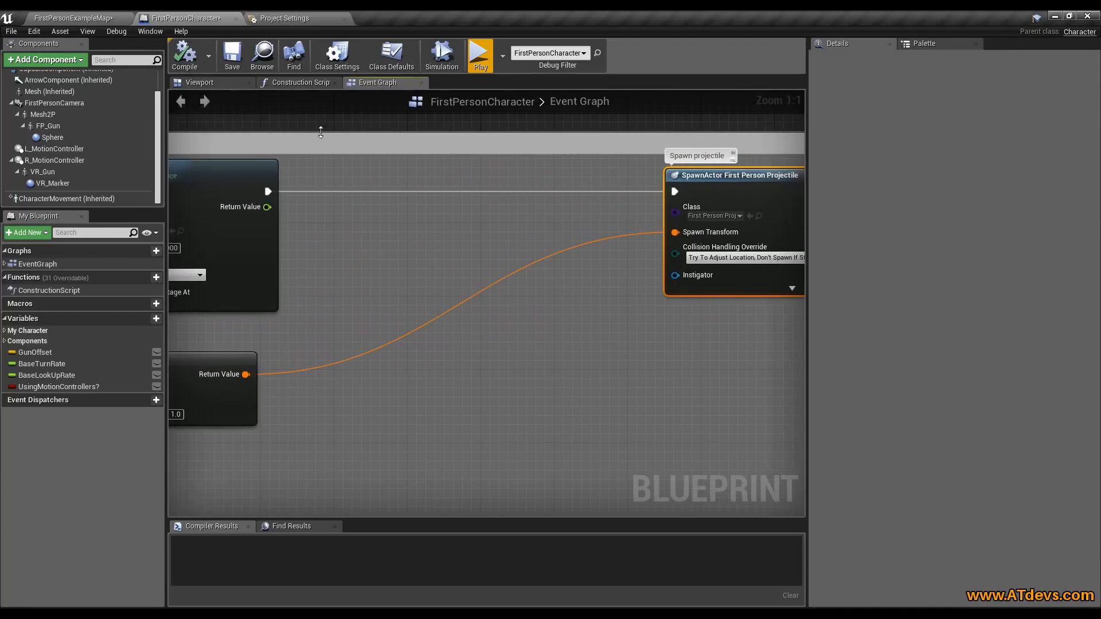
right_drag(342, 228, 0, 232)
right_drag(175, 173, 535, 180)
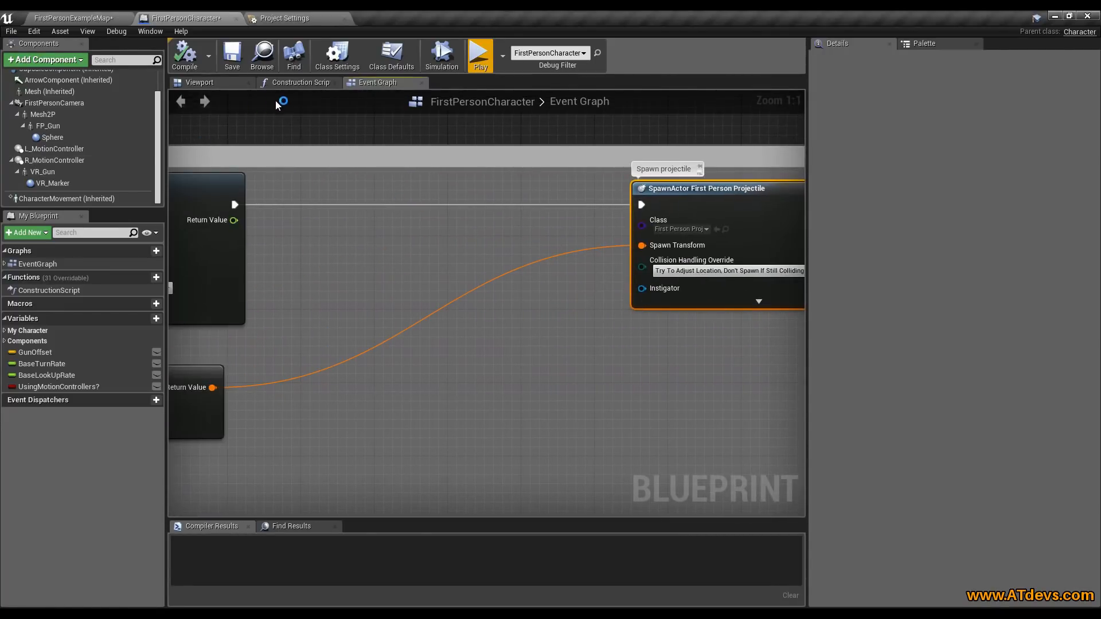
Delete the L_MotionController, R_MotionController, VR_Gun and VR_Marker components from the FirstPersonCharacter blueprint
click(205, 82)
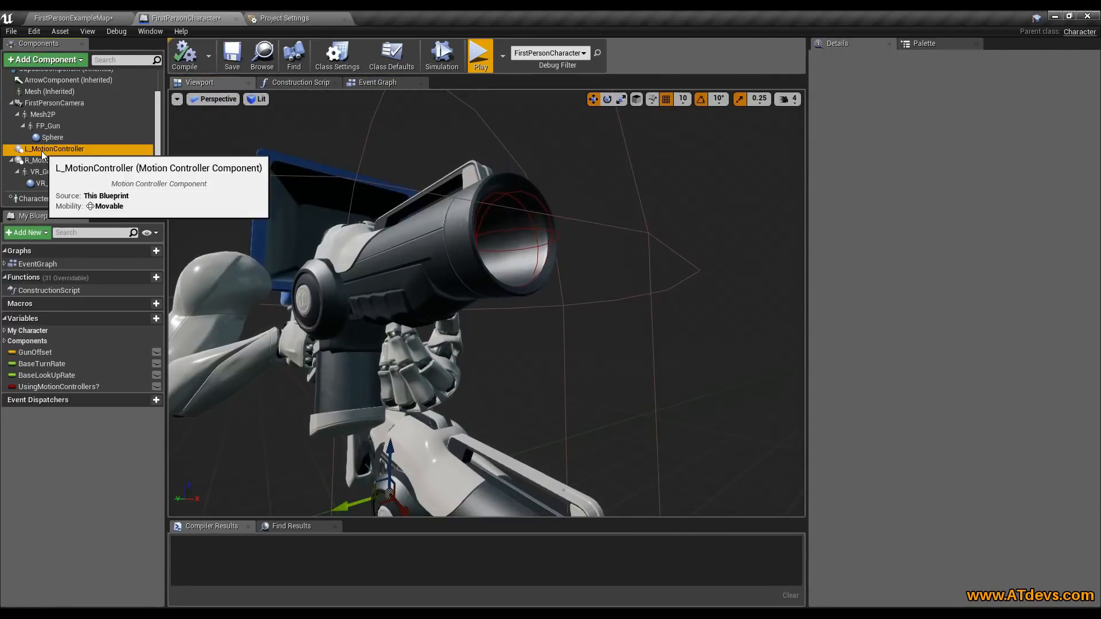
click(46, 149)
shift+click(65, 186)
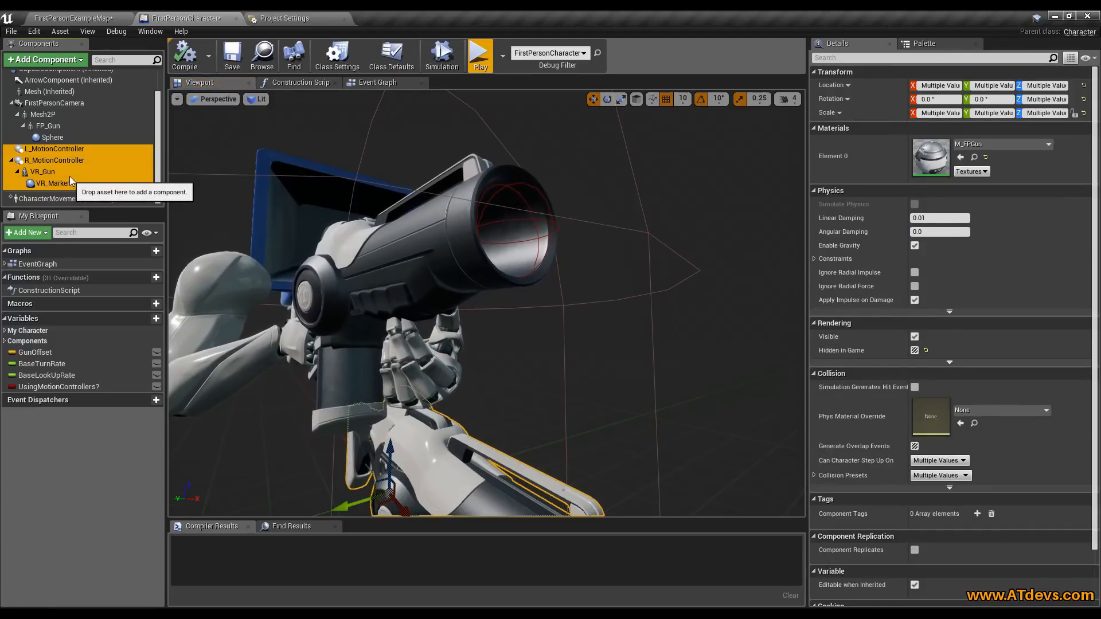
scroll(468, 390, down, 5)
scroll(477, 395, up, 5)
scroll(459, 403, down, 7)
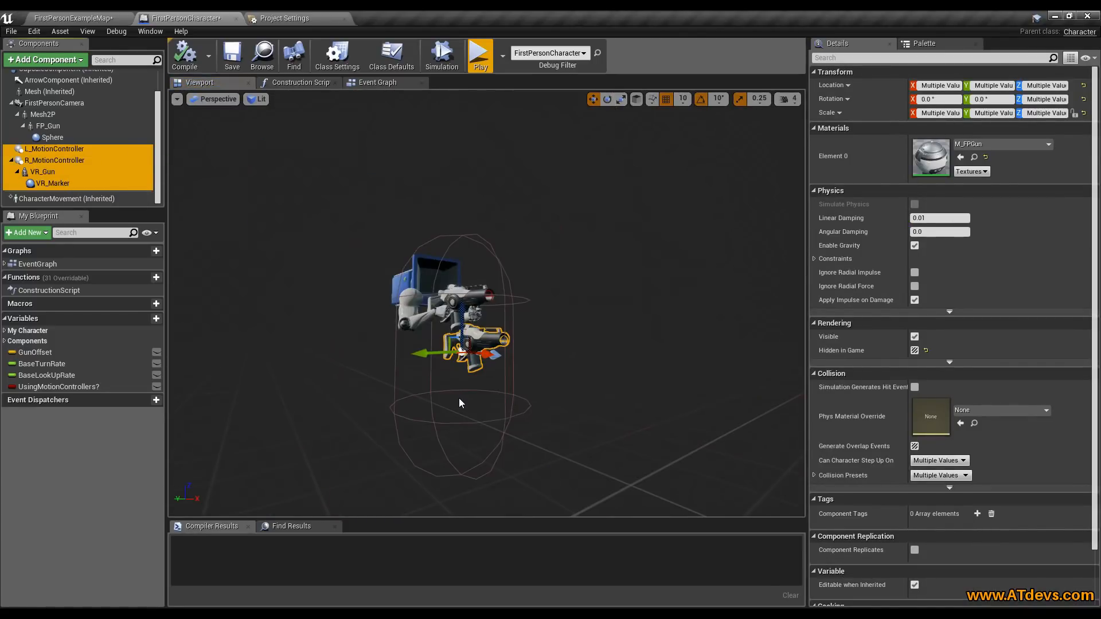
key(Delete)
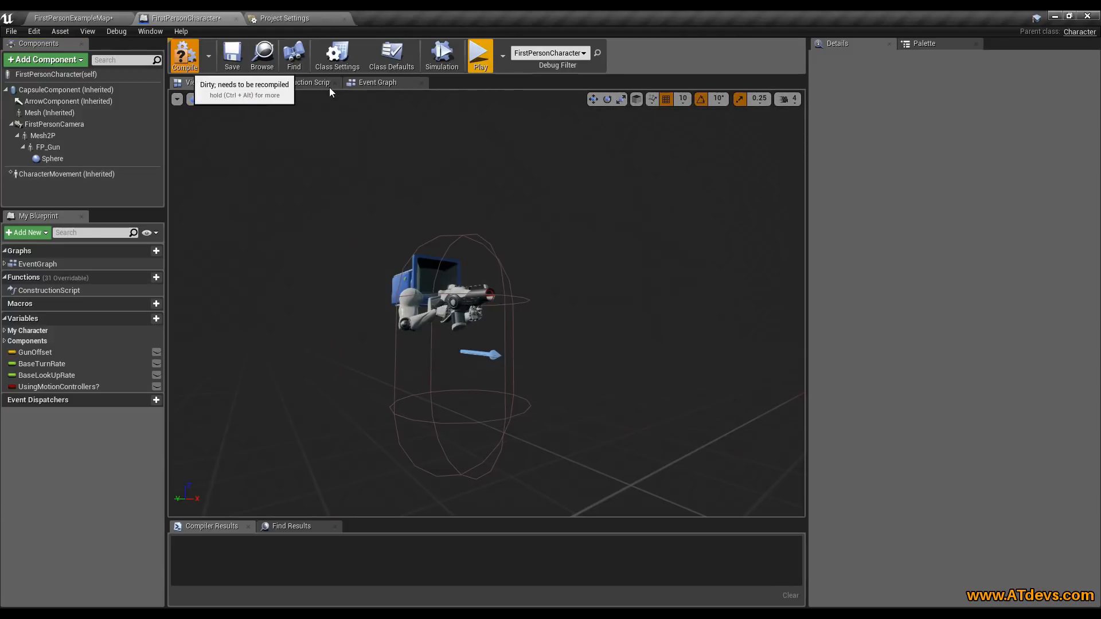
Locate the projectile class used by the SpawnActor node in the content folders and open the FirstPersonProjectile blueprint
click(379, 83)
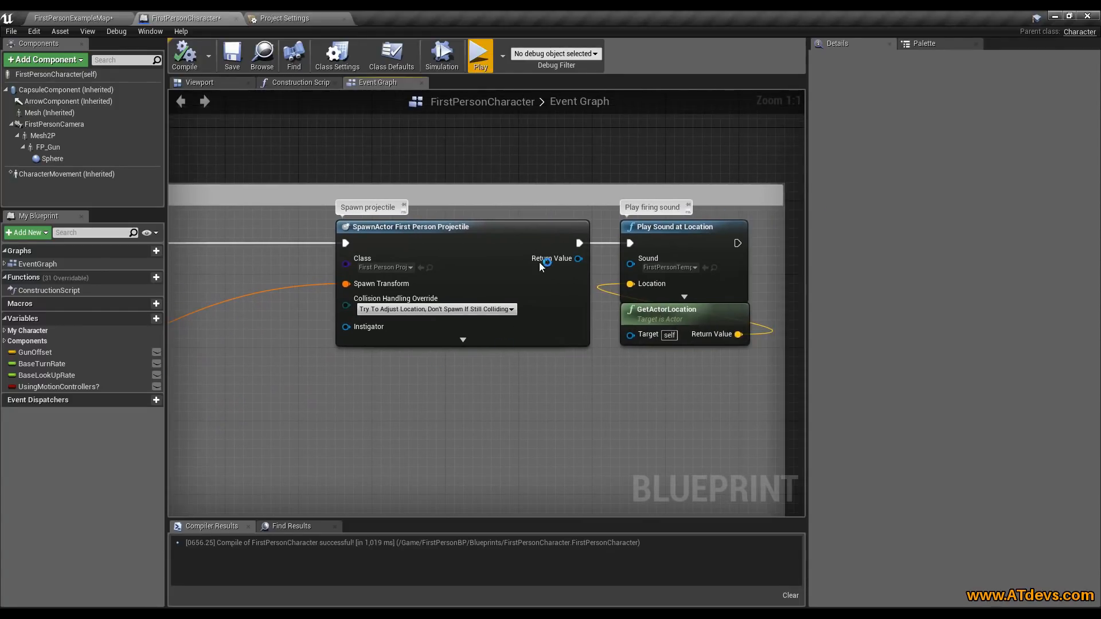
click(430, 269)
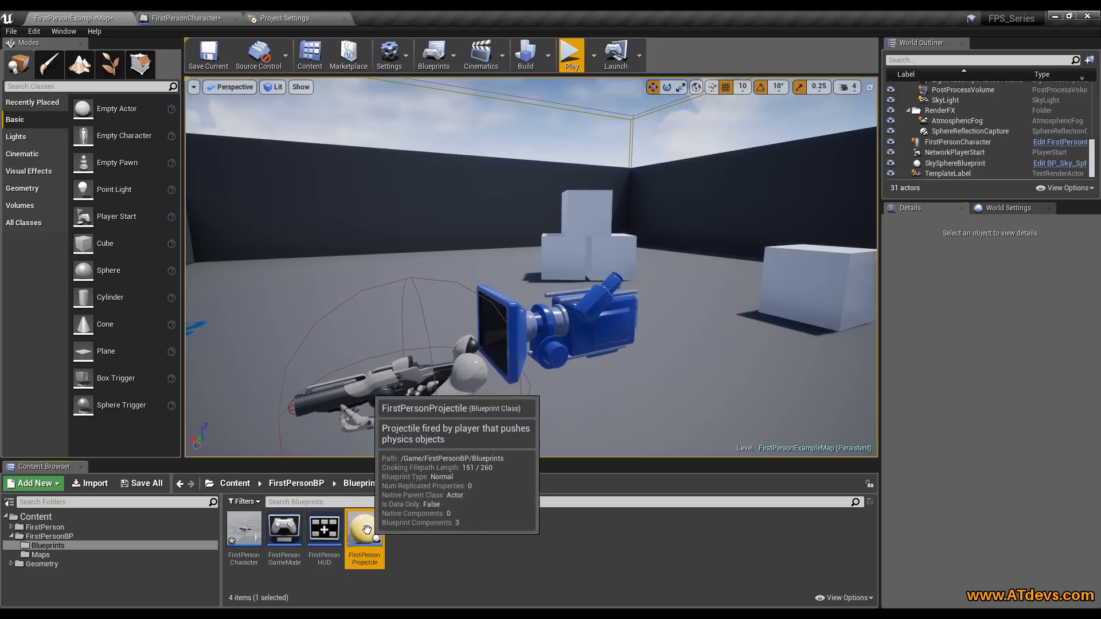
double_click(367, 529)
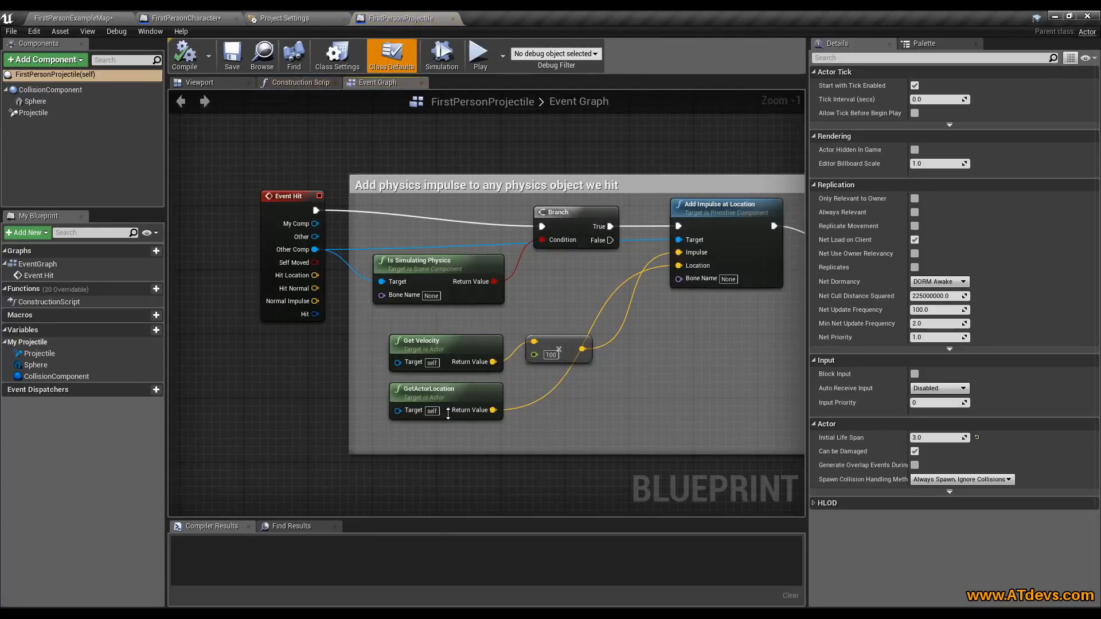
Look over the projectile's 3D view and Construction Script, and return to its Event Graph
click(222, 84)
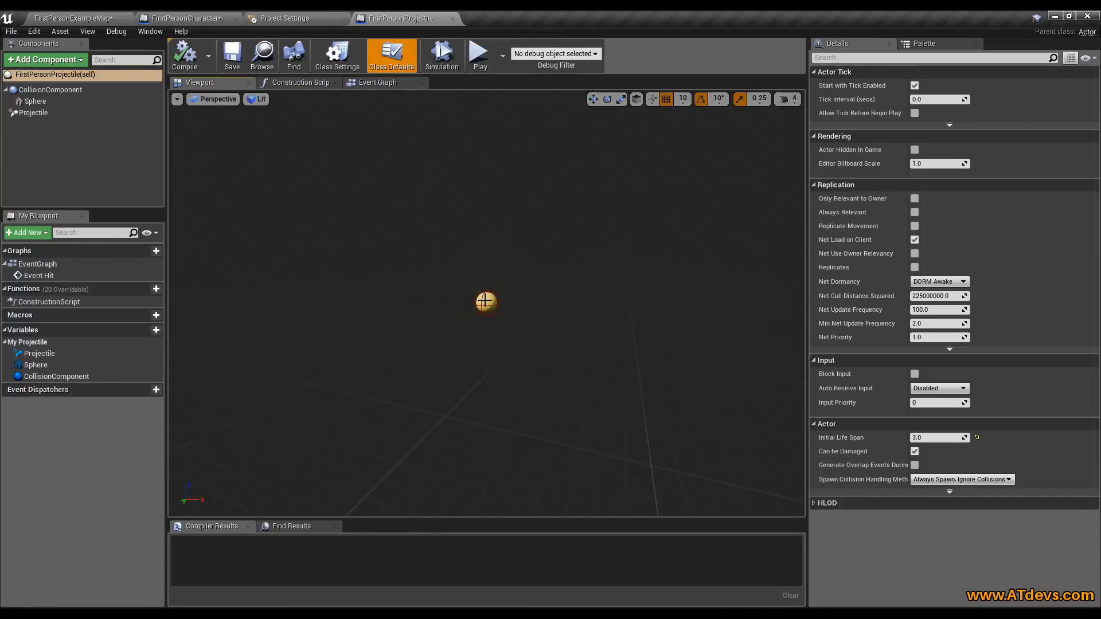
click(290, 82)
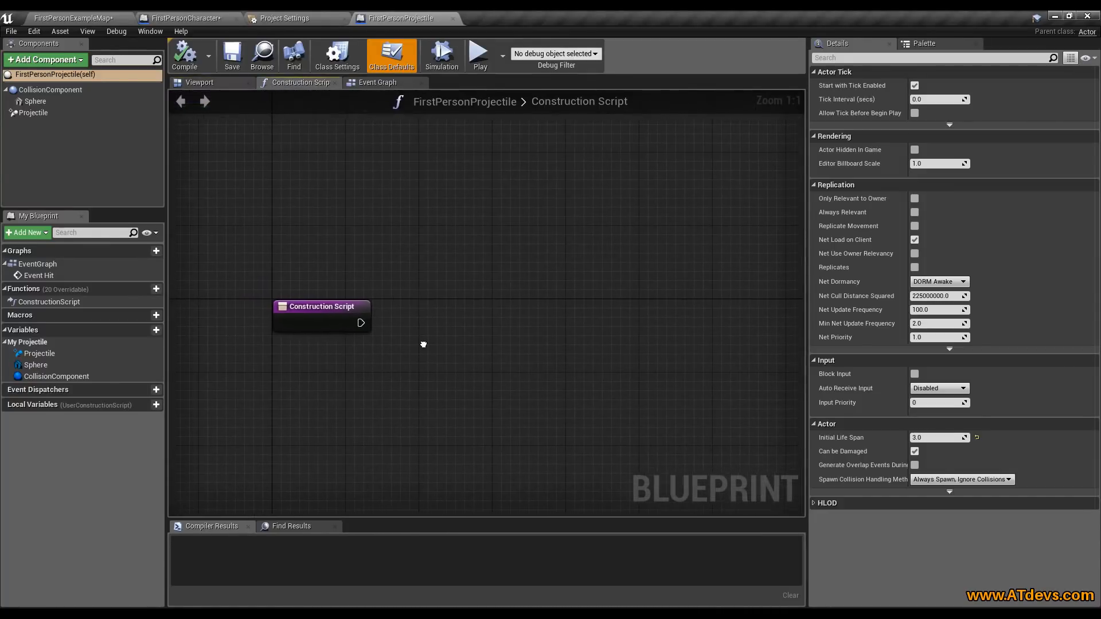
click(370, 84)
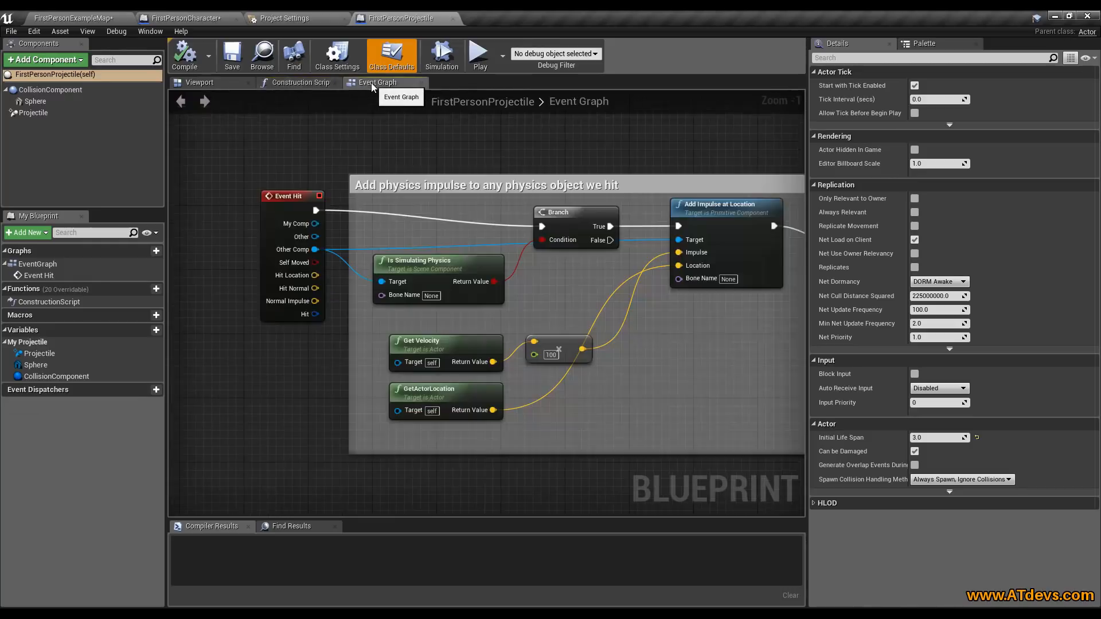
Examine the Event Hit node and the physics impulse logic it triggers in the projectile's Event Graph
mouse_move(435, 221)
right_down()
mouse_move(409, 196)
mouse_move(435, 224)
right_up()
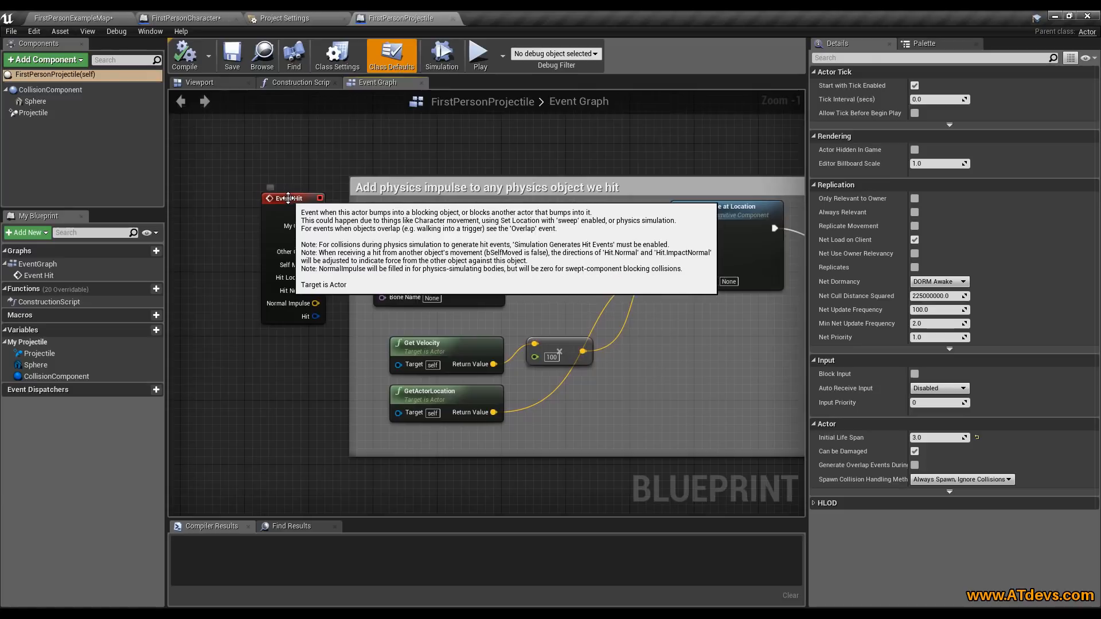
scroll(301, 198, up, 1)
click(307, 199)
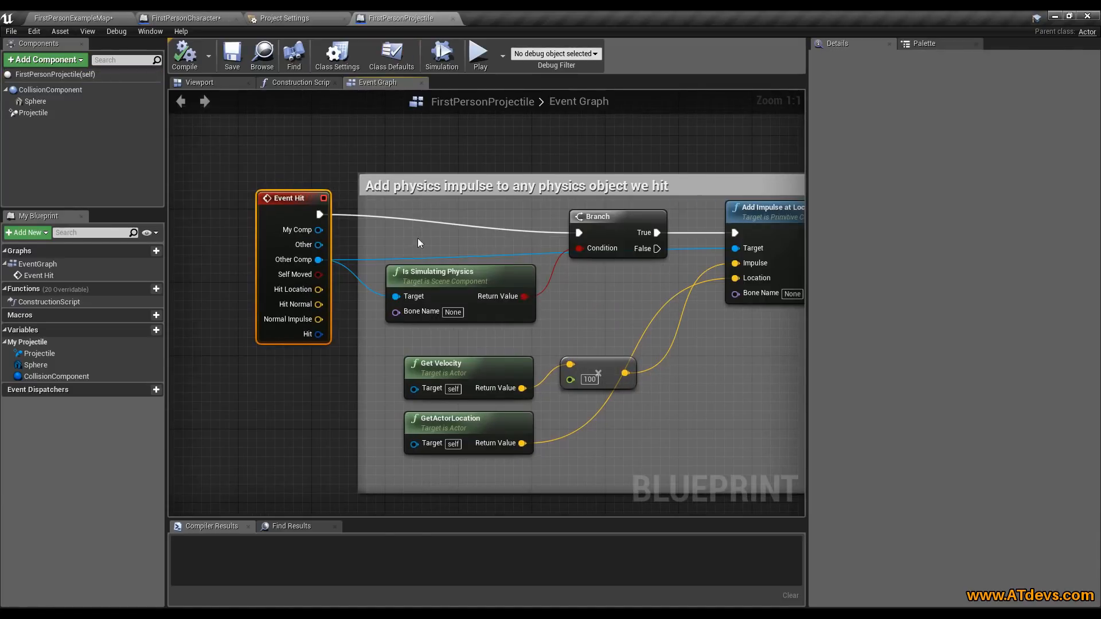
right_drag(615, 265, 515, 284)
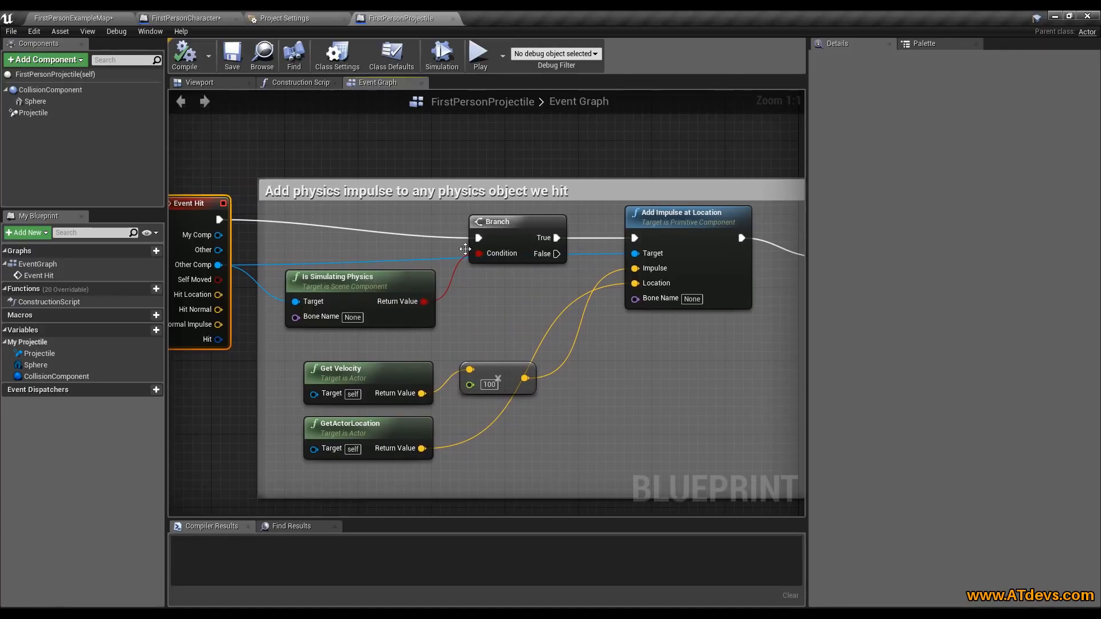
Rearrange the Branch, Add Impulse at Location and Is Simulating Physics nodes so the impulse logic is easier to follow
drag(518, 224, 454, 215)
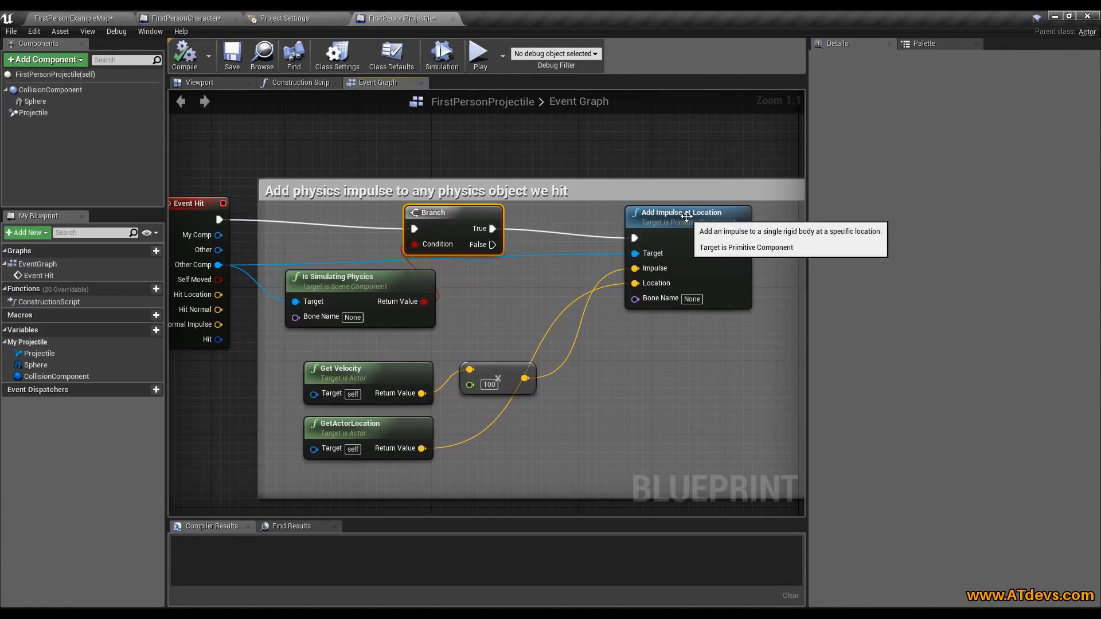
drag(683, 217, 691, 208)
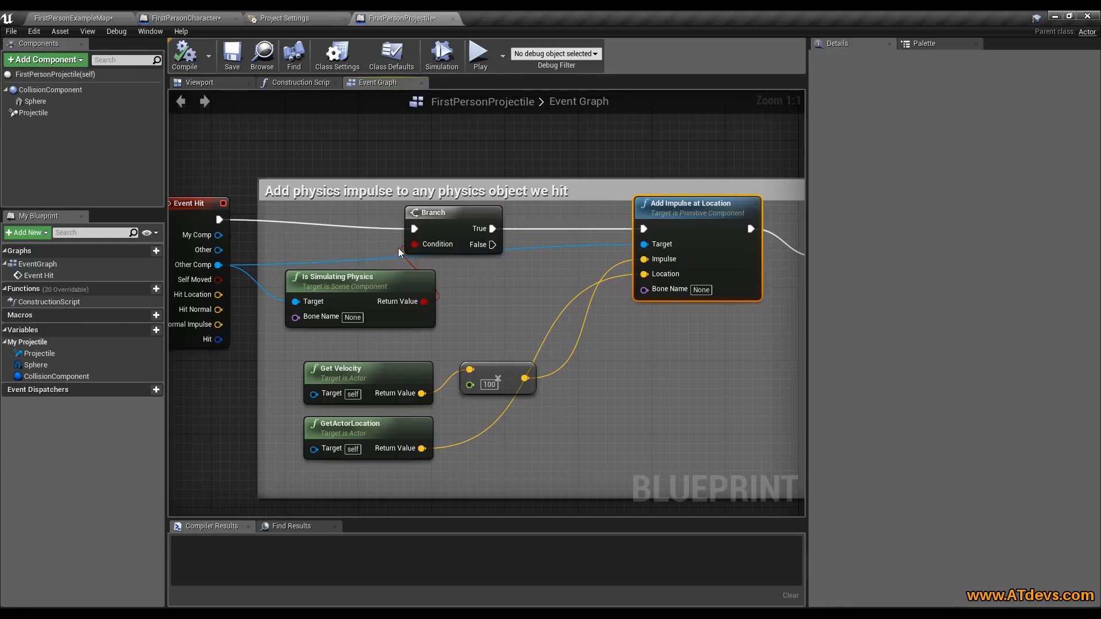
click(354, 285)
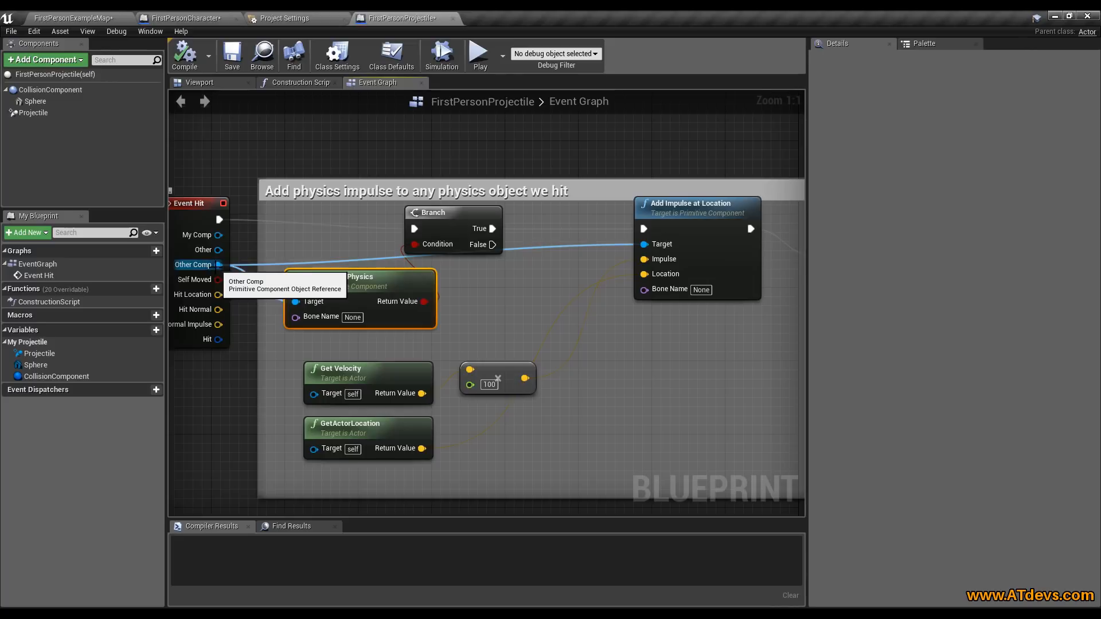
drag(319, 286, 309, 296)
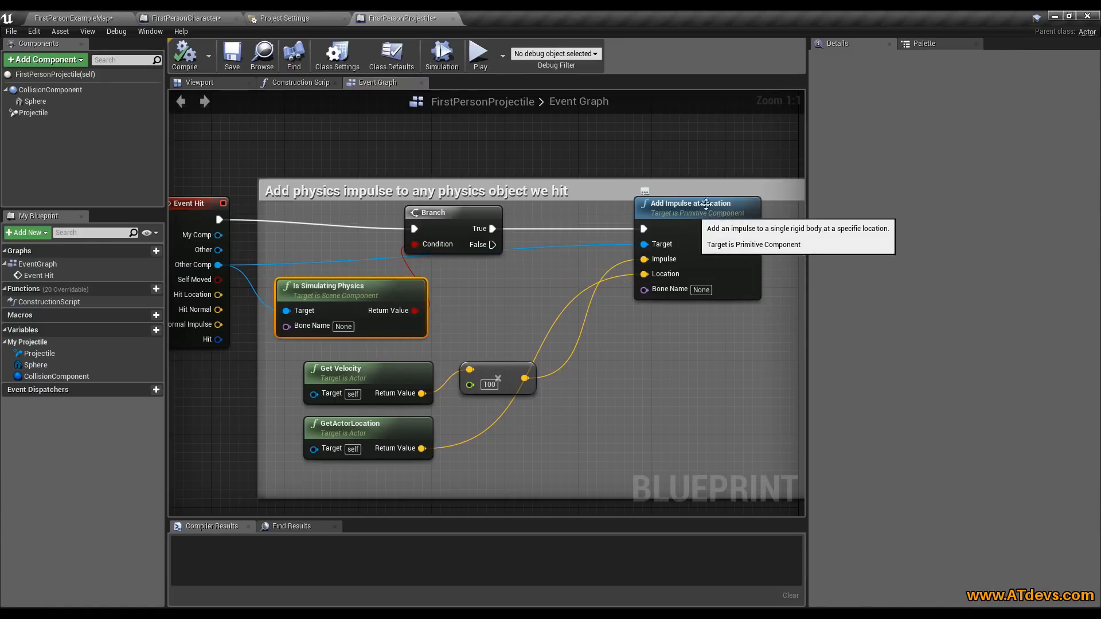
Add a Print String node to the Branch's False output and set its In String to "false"
drag(492, 244, 609, 365)
text(pr)
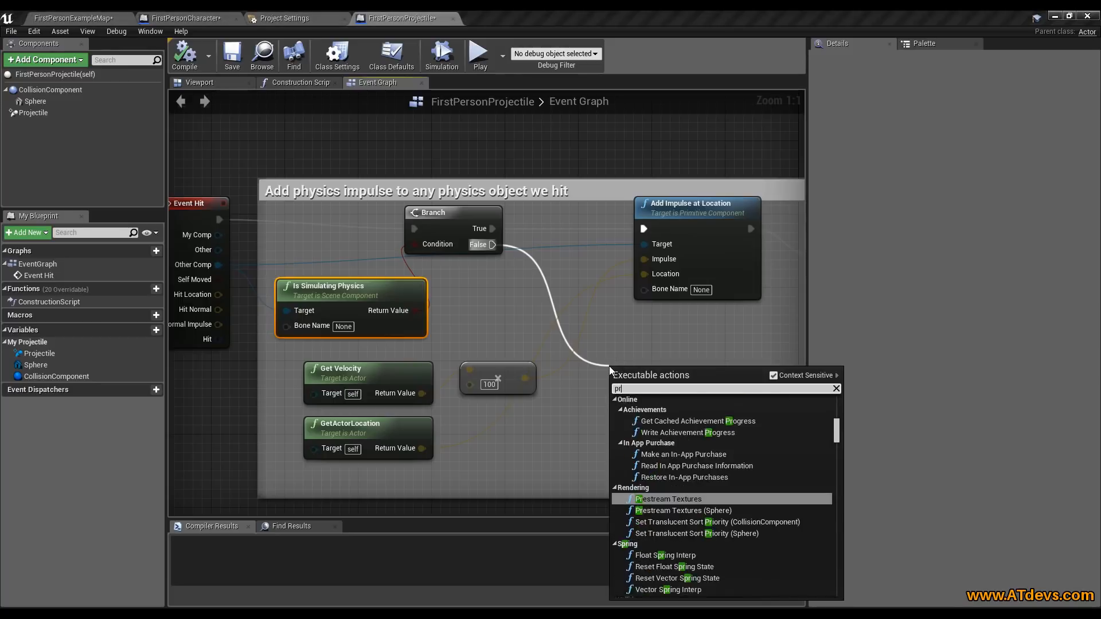
text(int string)
key(Return)
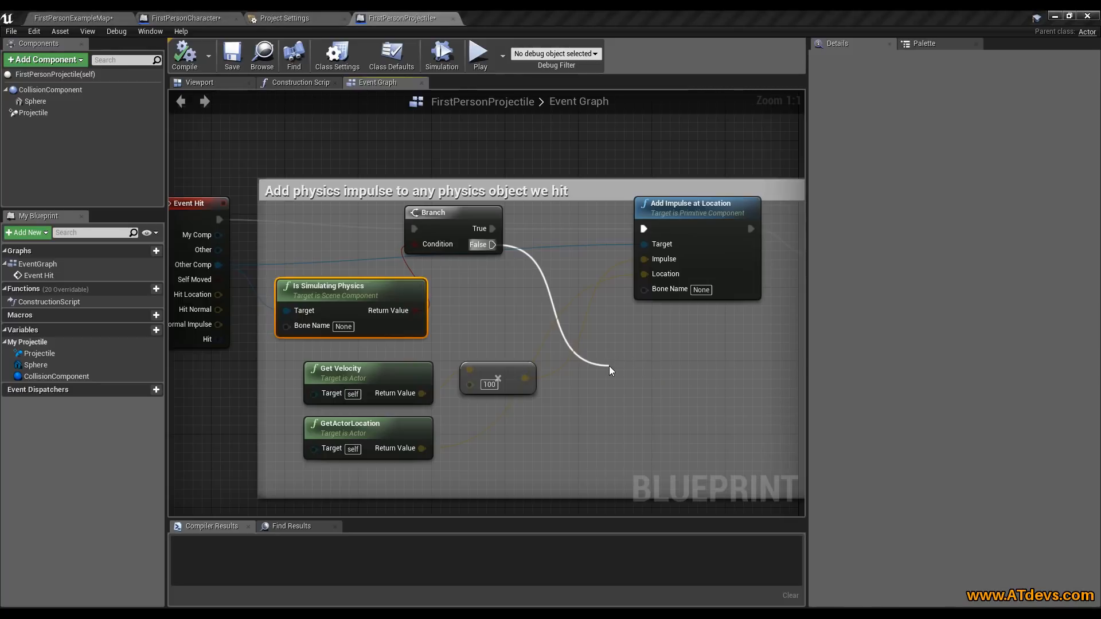
click(665, 401)
text(false)
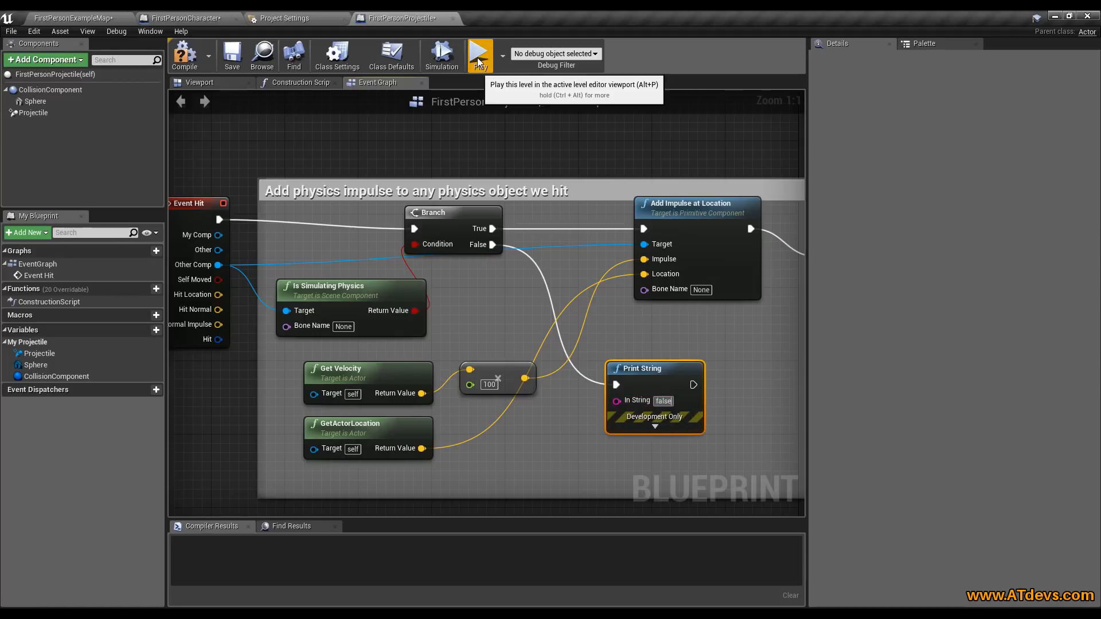
Run the game preview, test firing at the white cubes and the dark walls, and end the preview
click(478, 57)
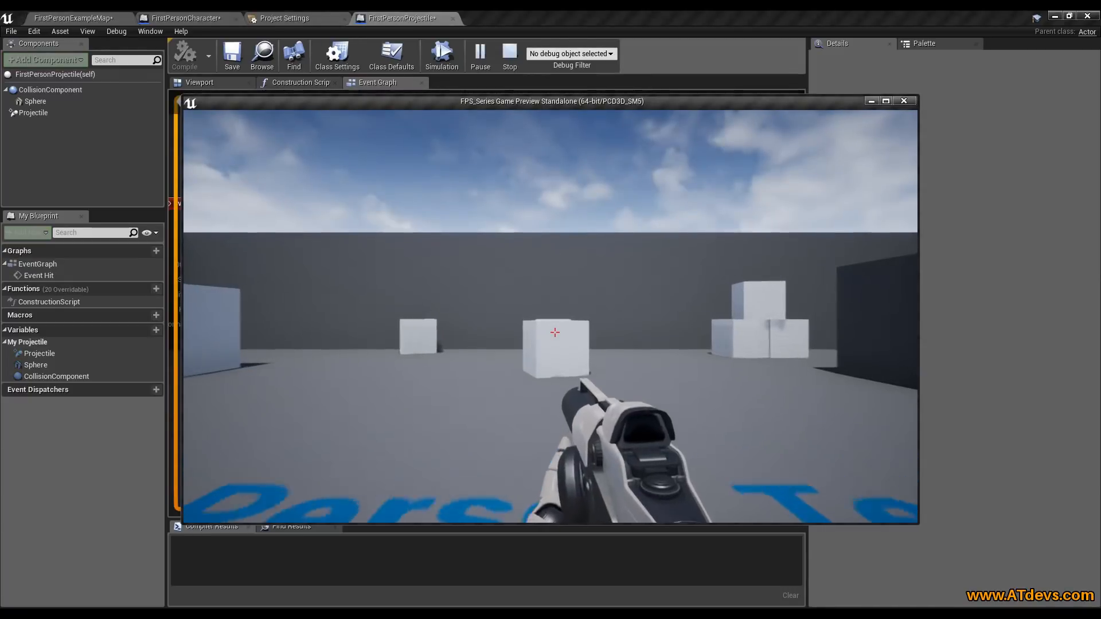
key(w)
click(555, 333)
key(d)
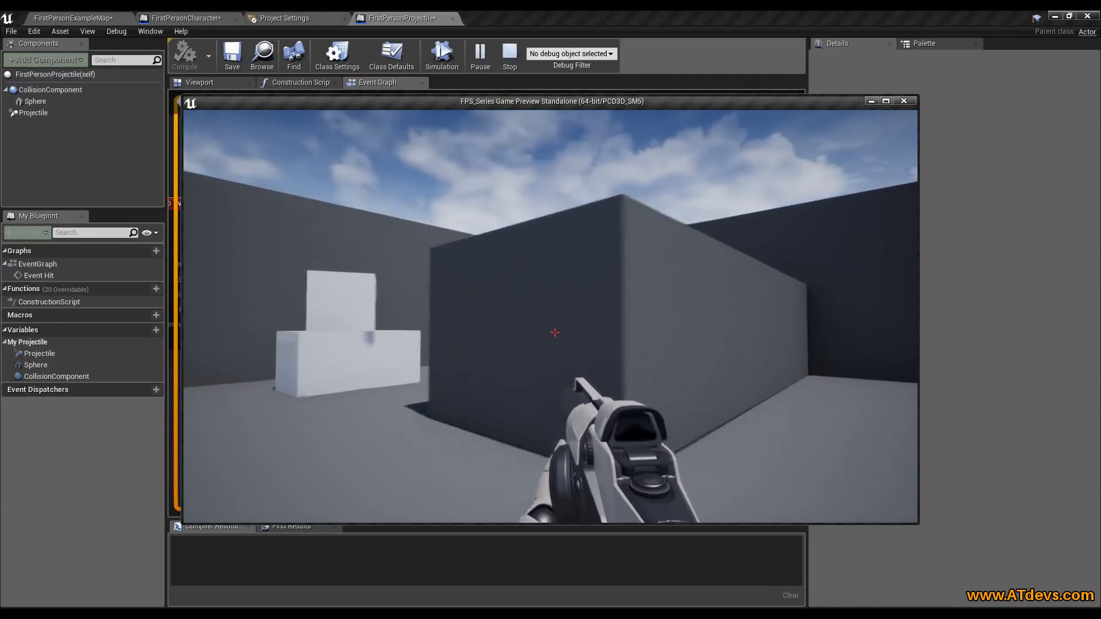
click(555, 332)
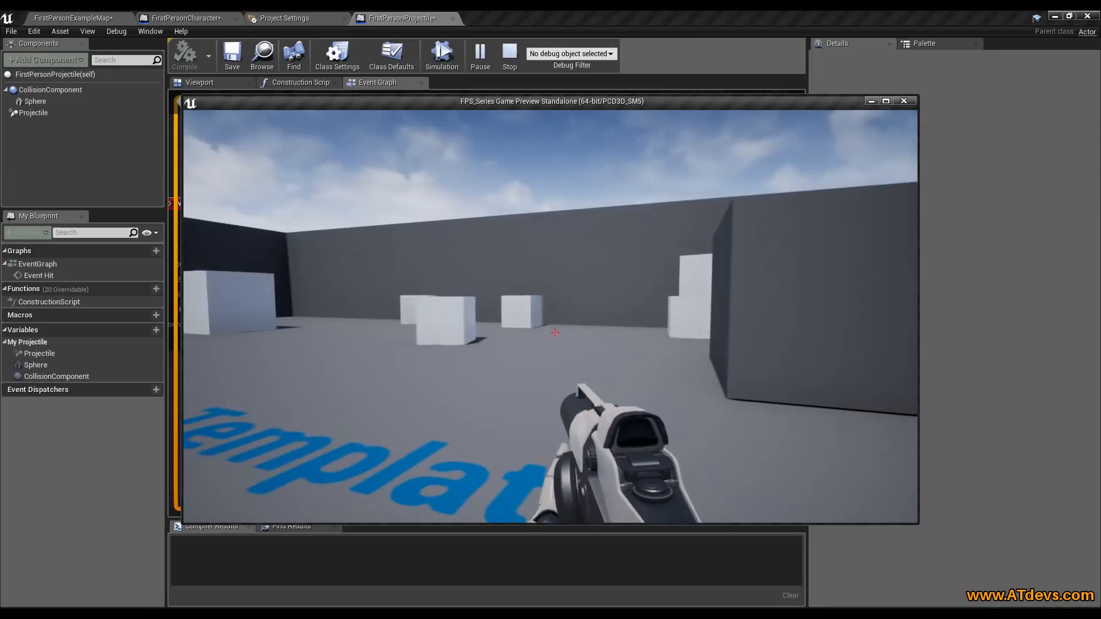
key(Escape)
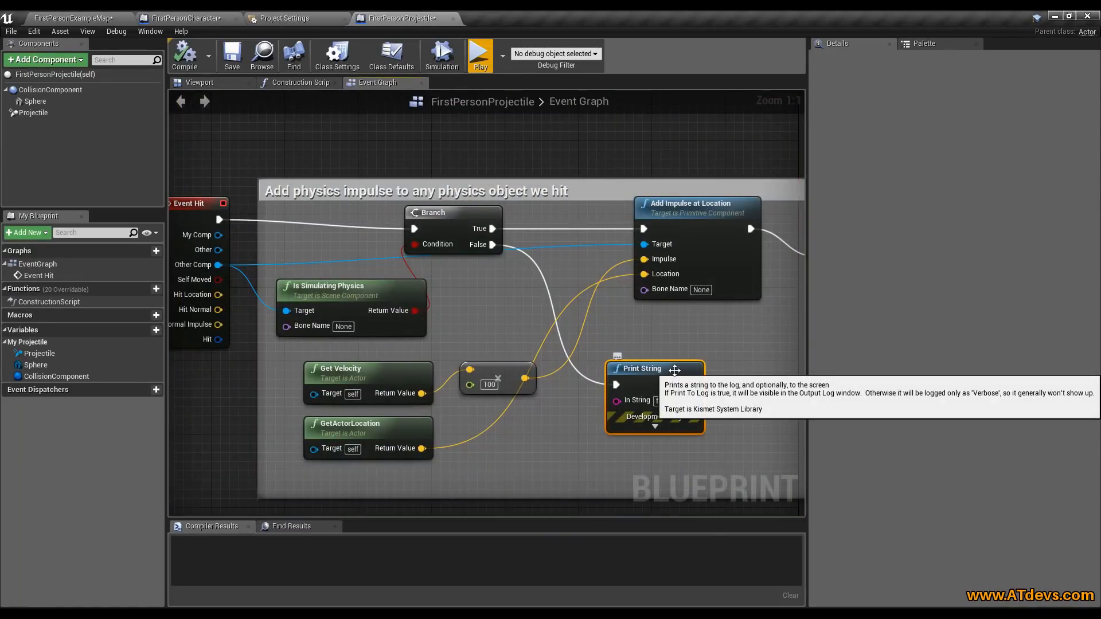
Delete the Print String node and break the link between the Branch's True output and Add Impulse at Location
key(Delete)
right_drag(425, 327, 466, 282)
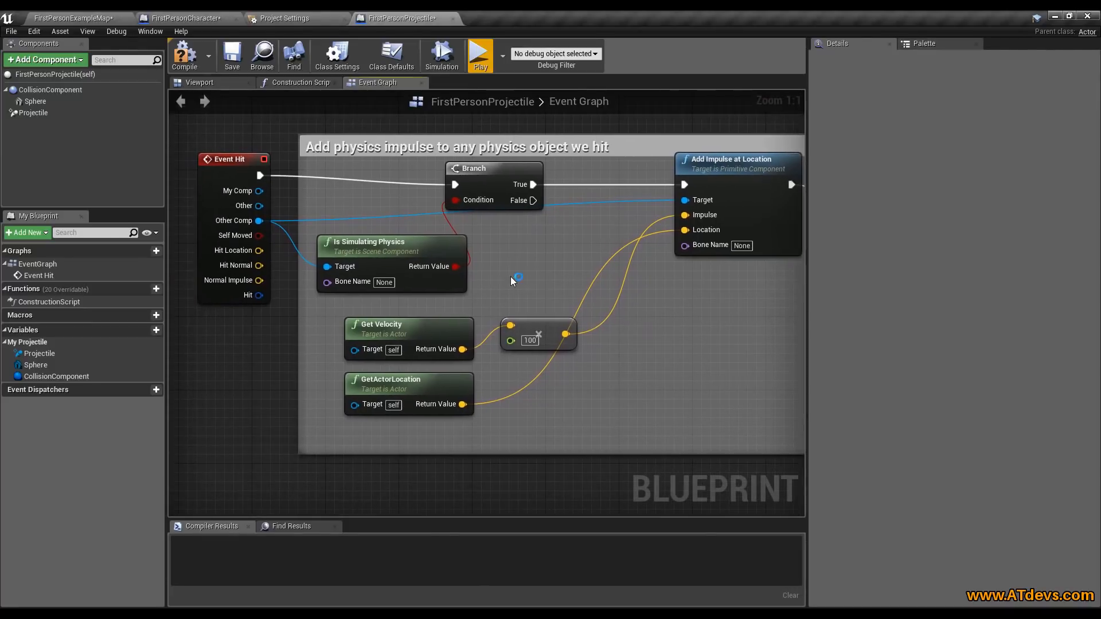
right_drag(597, 172, 509, 264)
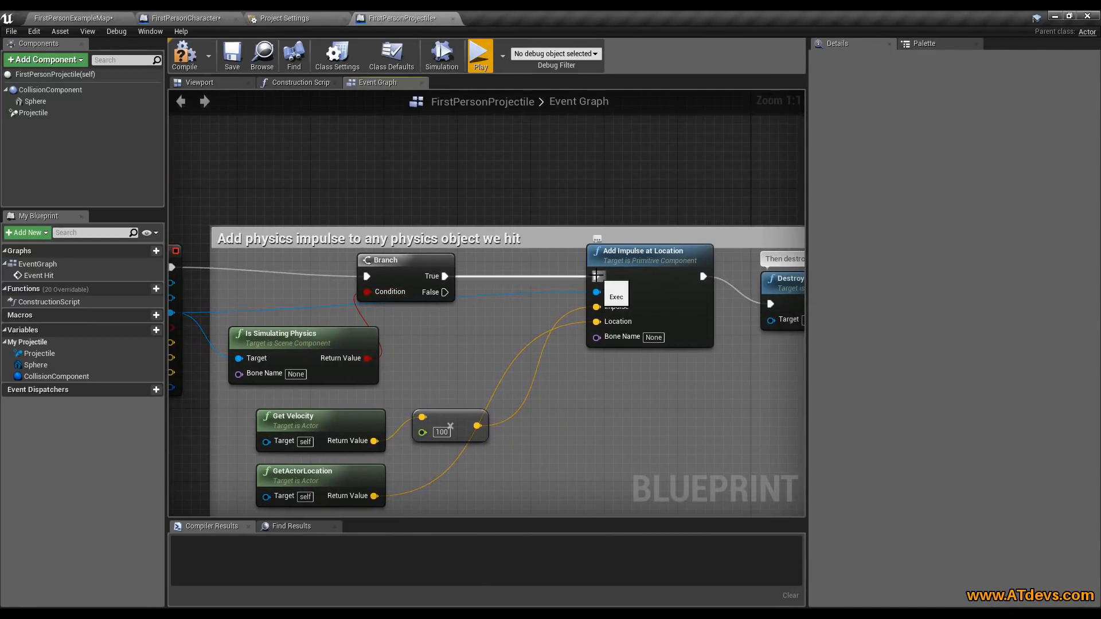
alt+click(597, 276)
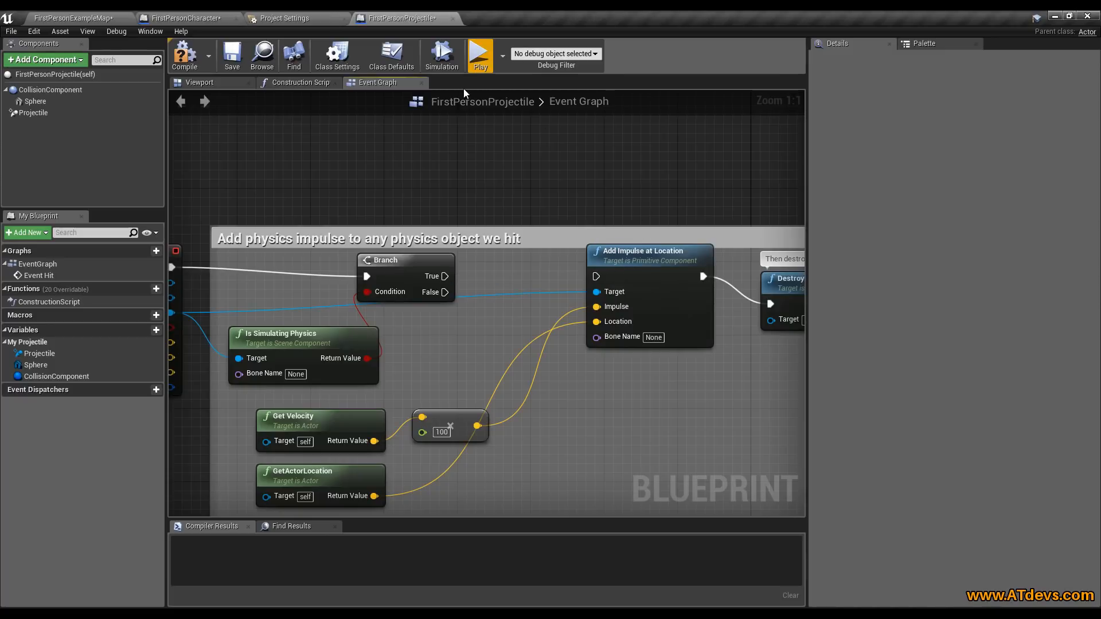
Test the projectile without the impulse link in a game preview, and undo the broken link
click(479, 53)
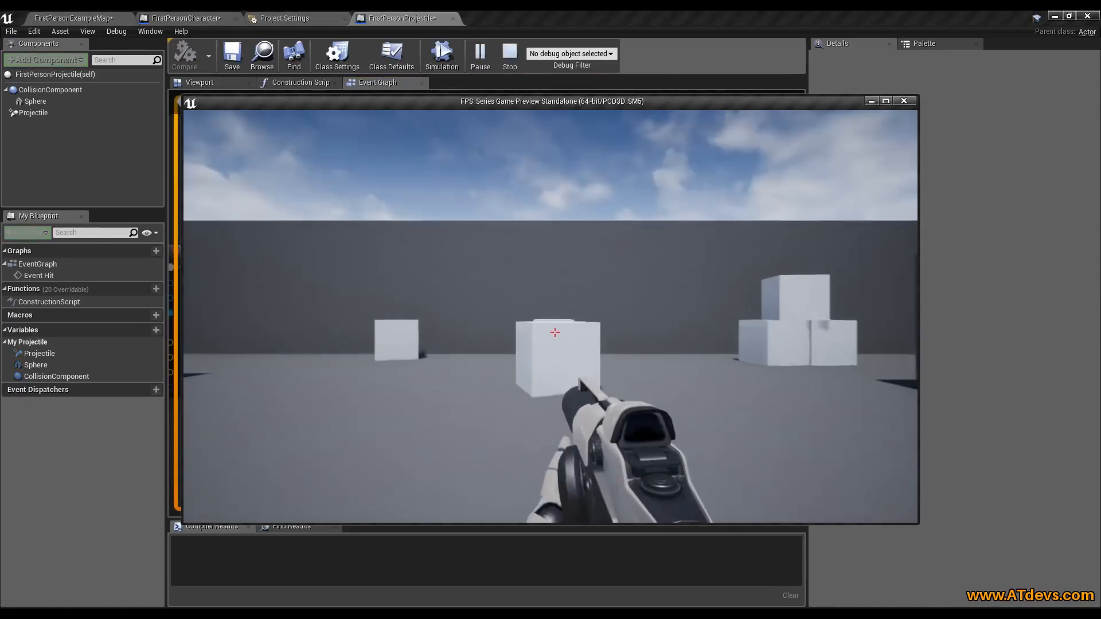
key(Escape)
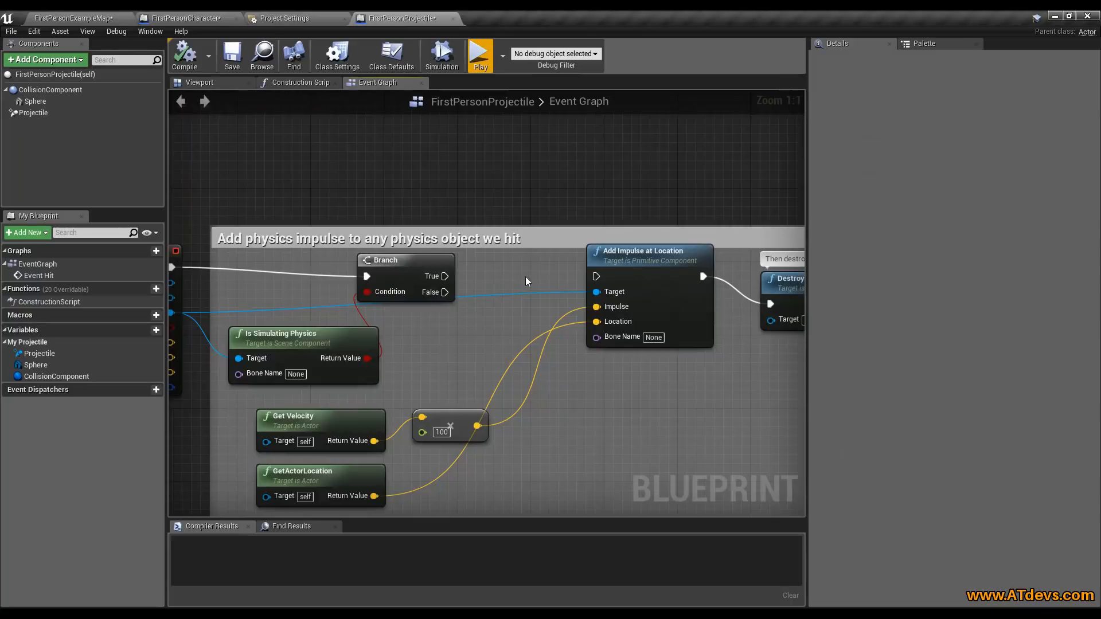
key(ctrl+z)
Examine the Get Velocity and GetActorLocation nodes that supply the impulse and its location
right_drag(585, 439, 661, 341)
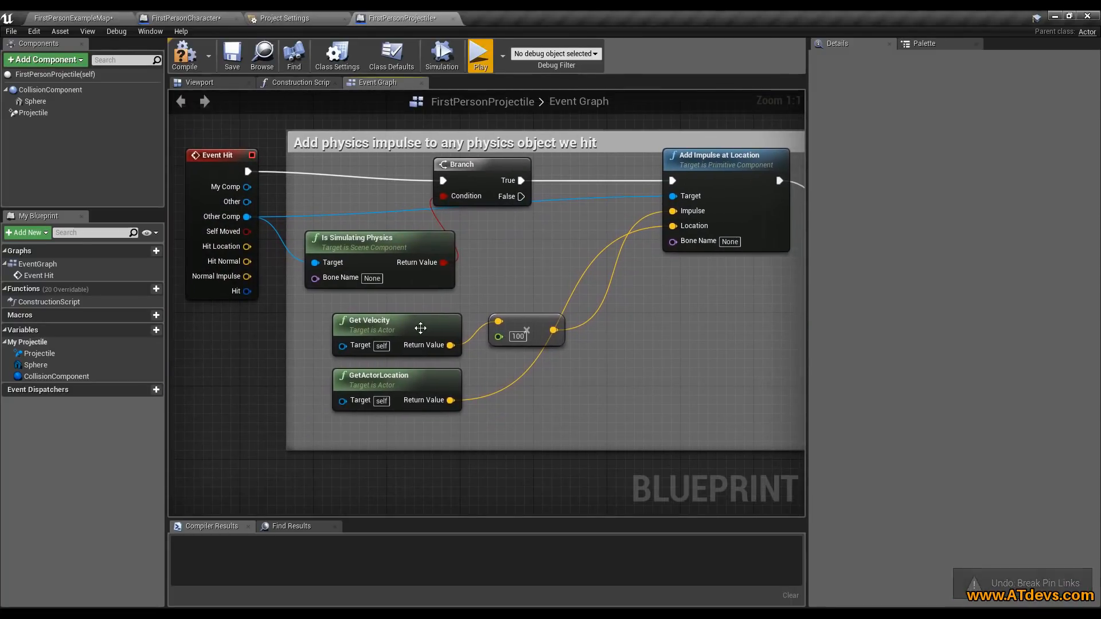
click(401, 328)
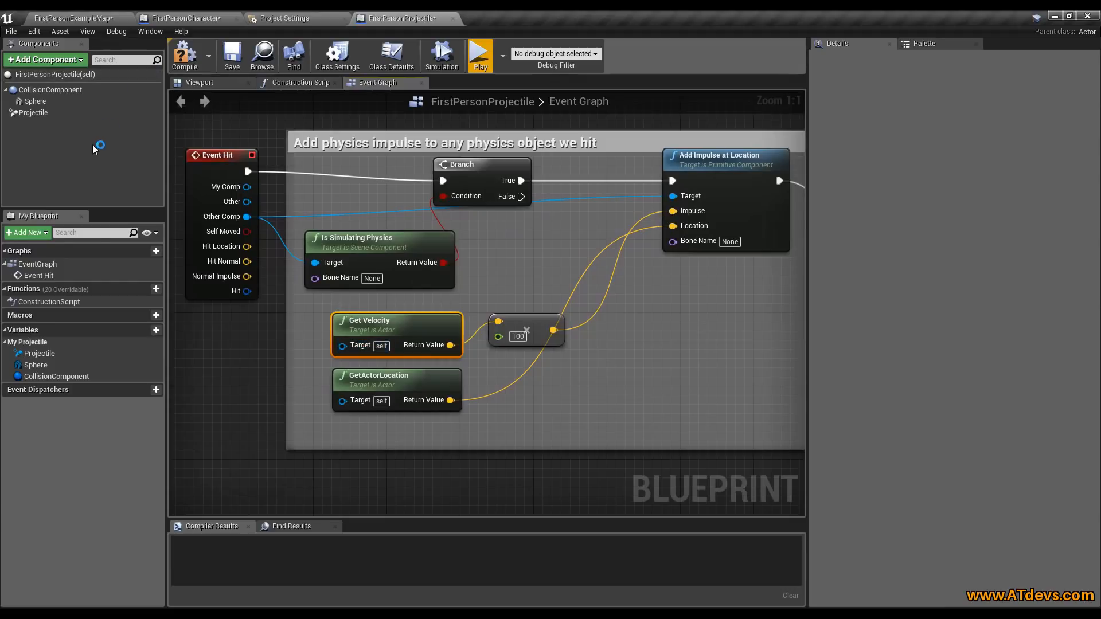
click(367, 383)
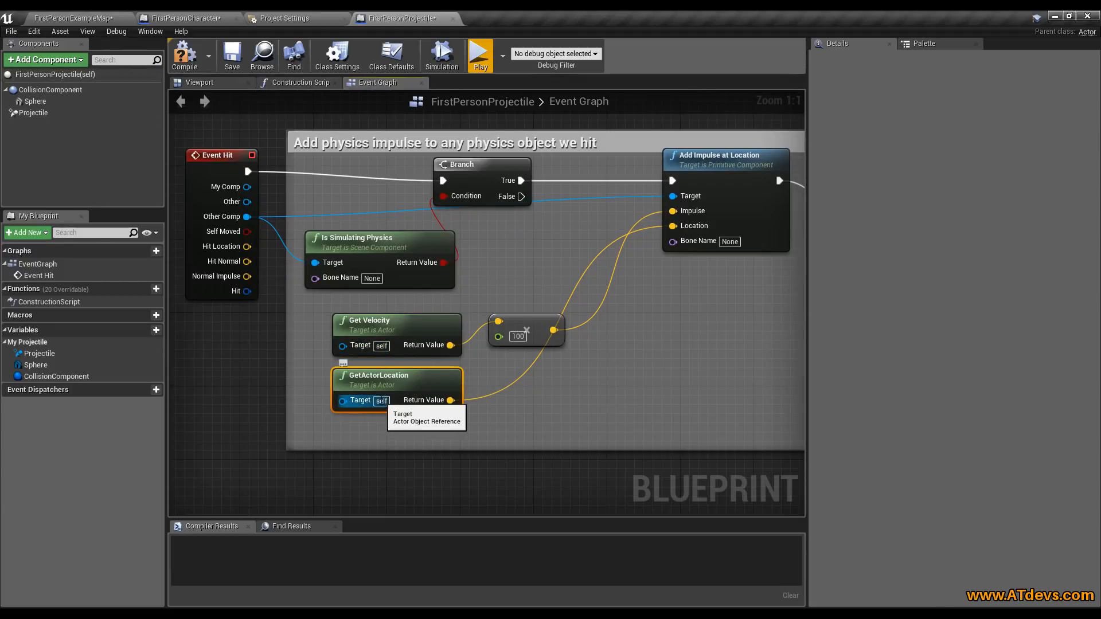
Set the multiplier applied to Get Velocity to 1, and test the shot's impulse in a game preview
click(227, 162)
click(421, 376)
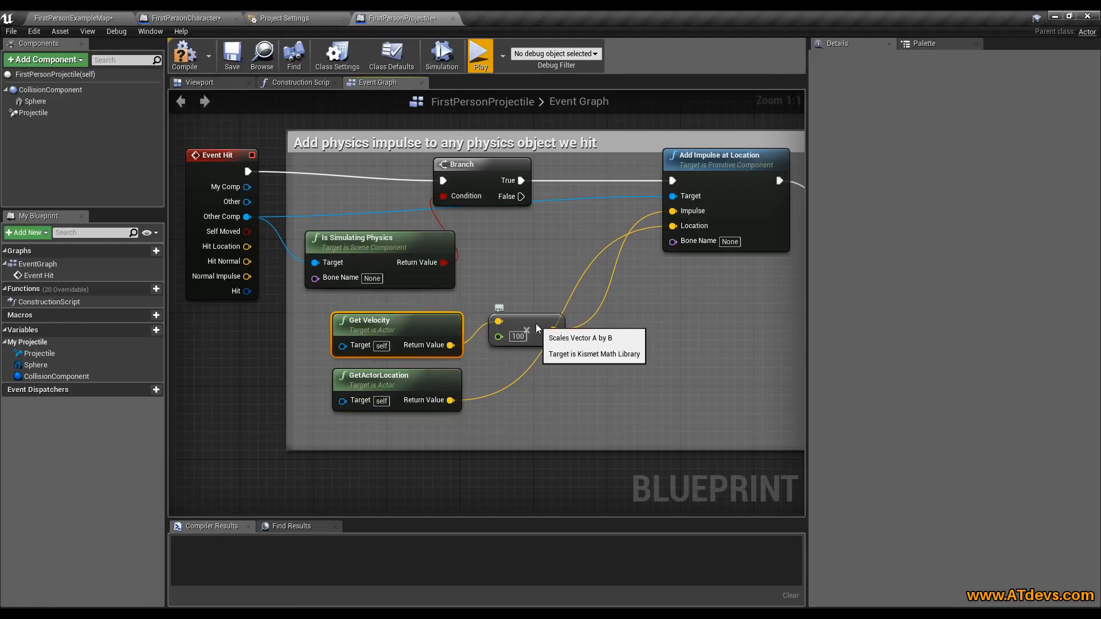
click(520, 338)
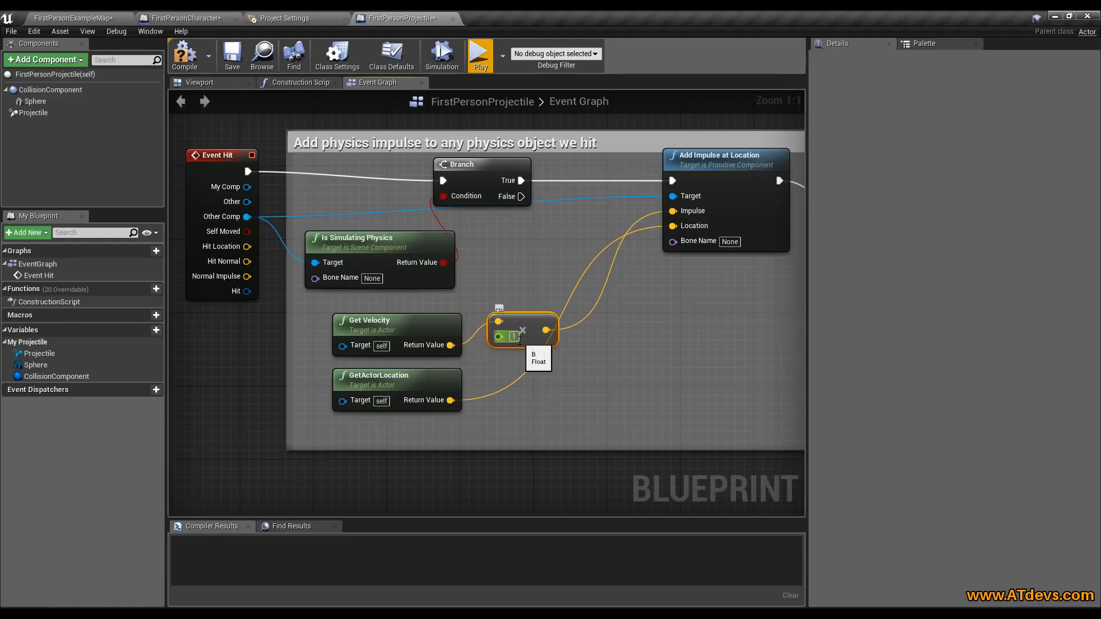
click(478, 54)
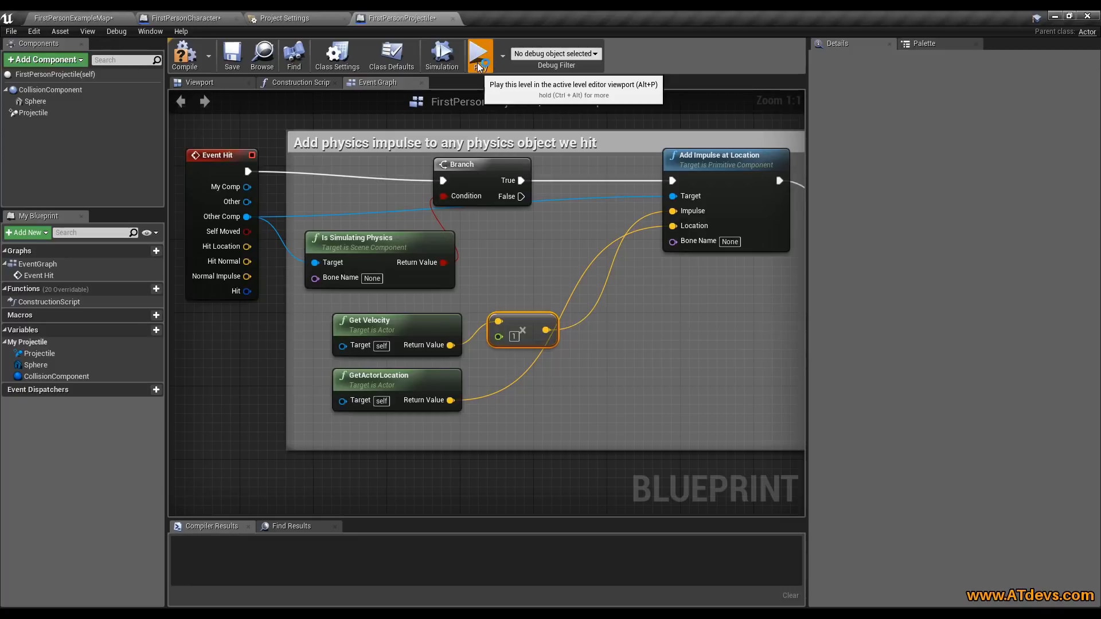
key(w)
click(554, 332)
key(Escape)
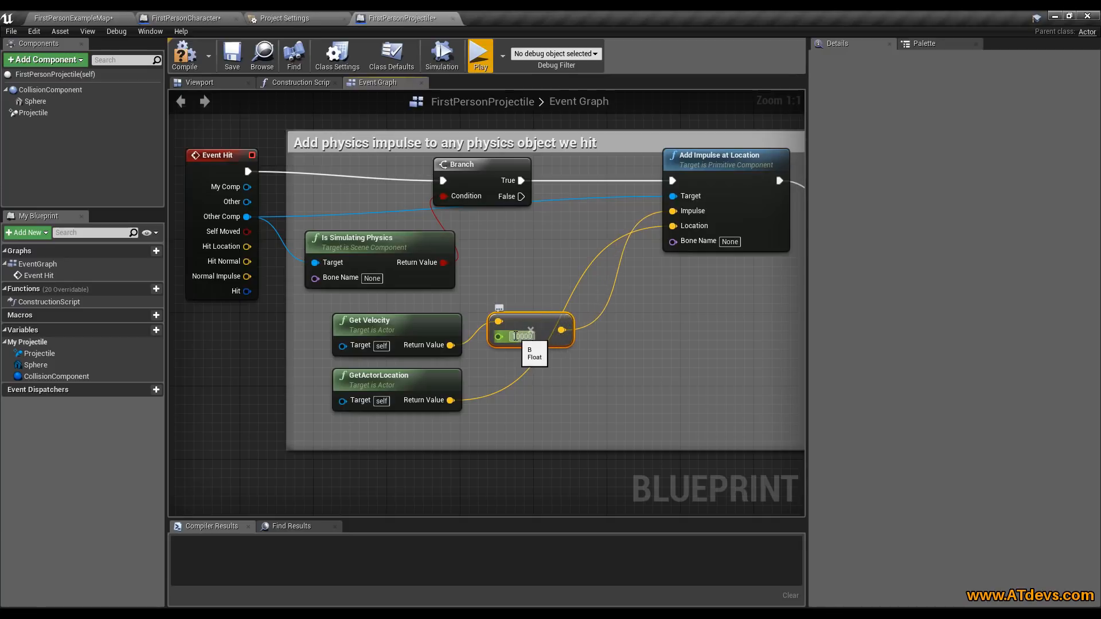
Test the shot's impulse with a velocity multiplier of 10000 in a game preview, and undo the multiplier change
click(486, 53)
click(553, 331)
key(Escape)
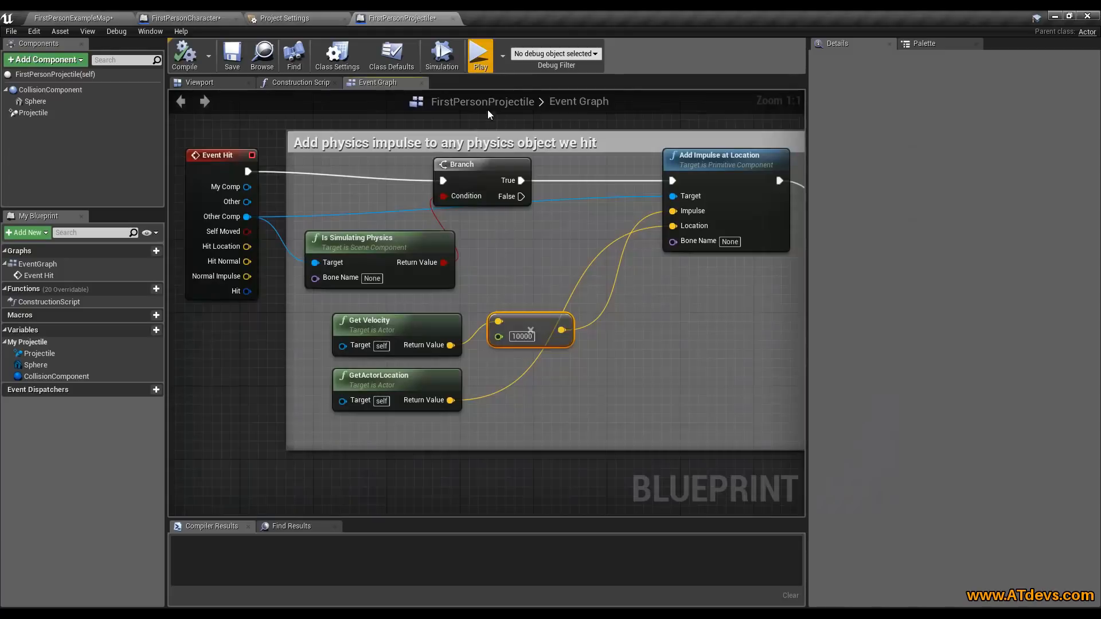
key(ctrl+z)
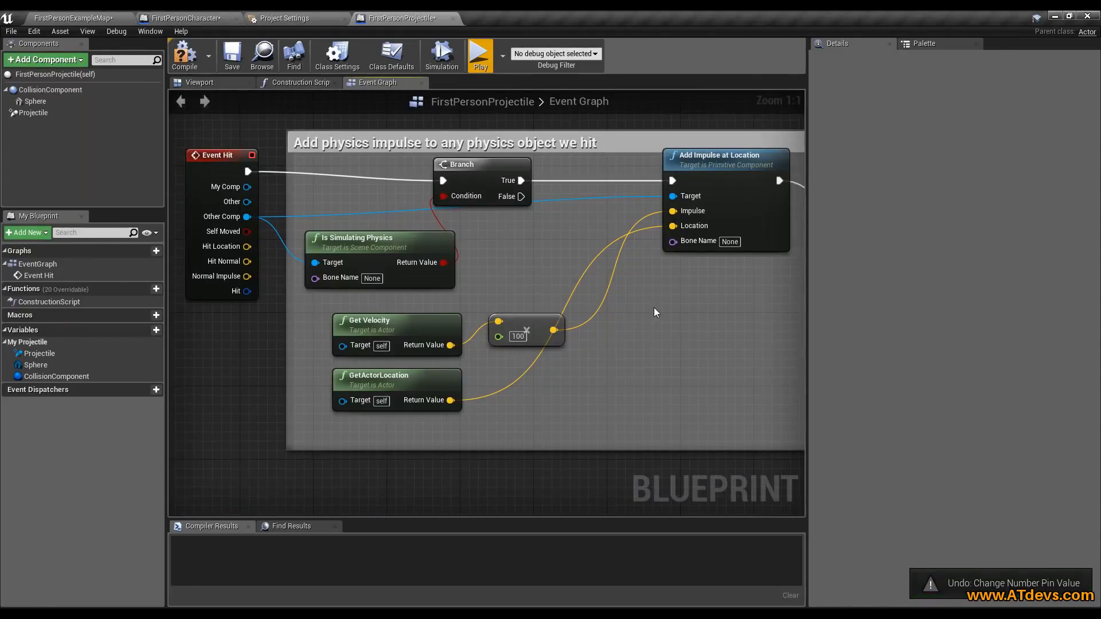
Move the DestroyActor node so its execution link runs straight from Add Impulse at Location
right_drag(706, 276, 605, 360)
right_drag(473, 310, 508, 308)
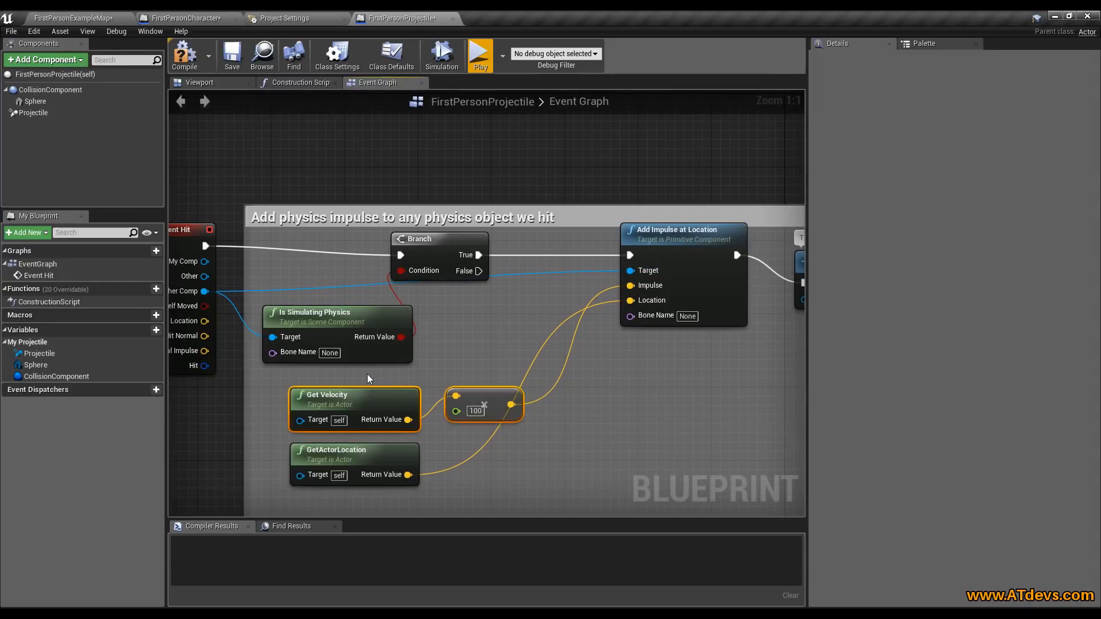
right_drag(692, 366, 502, 387)
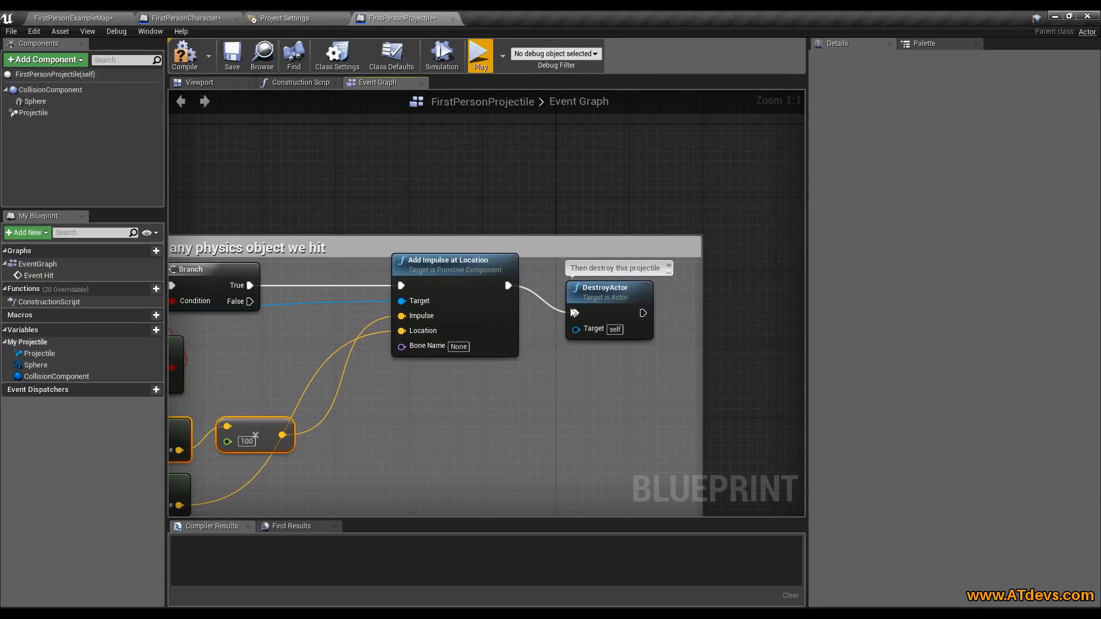
drag(609, 294, 627, 266)
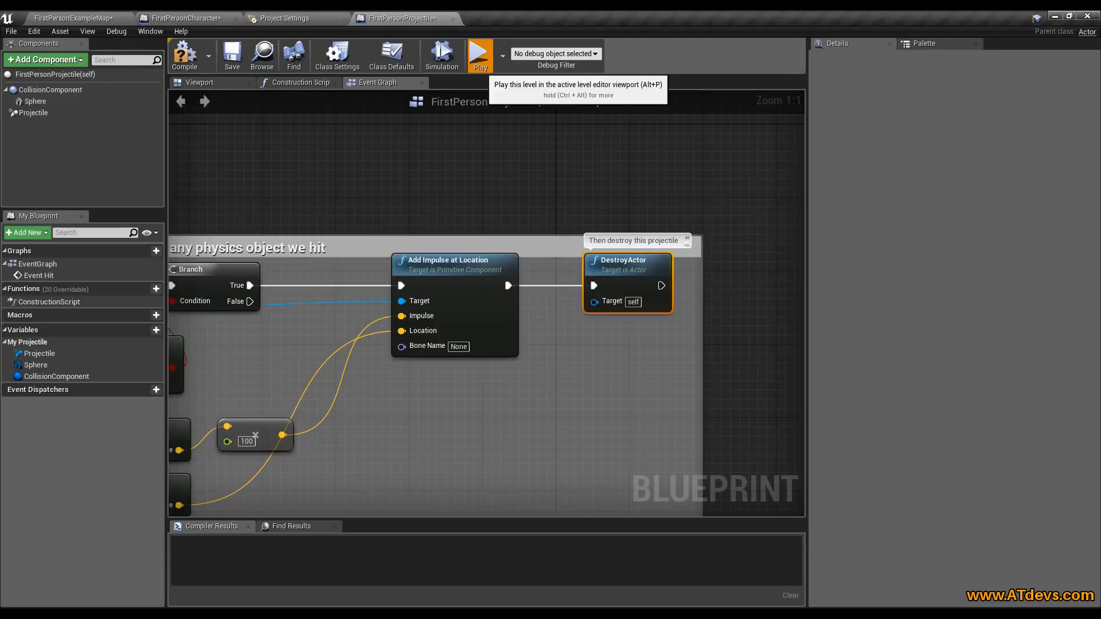
Run a game preview, fire at the white cubes to check how the projectile is destroyed, and end the preview
click(480, 57)
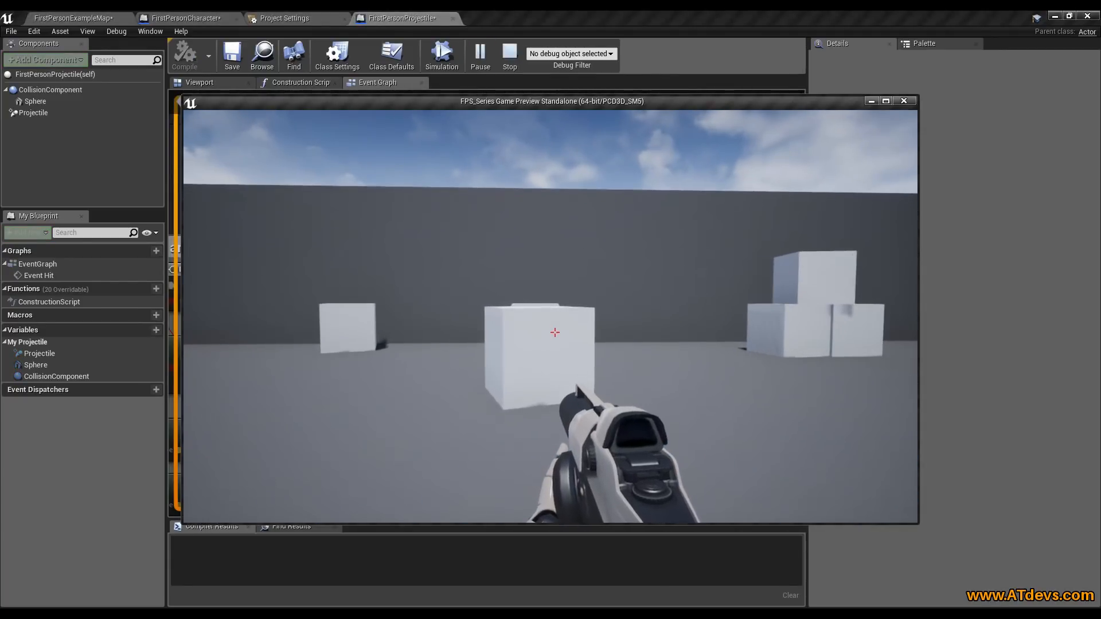
click(554, 332)
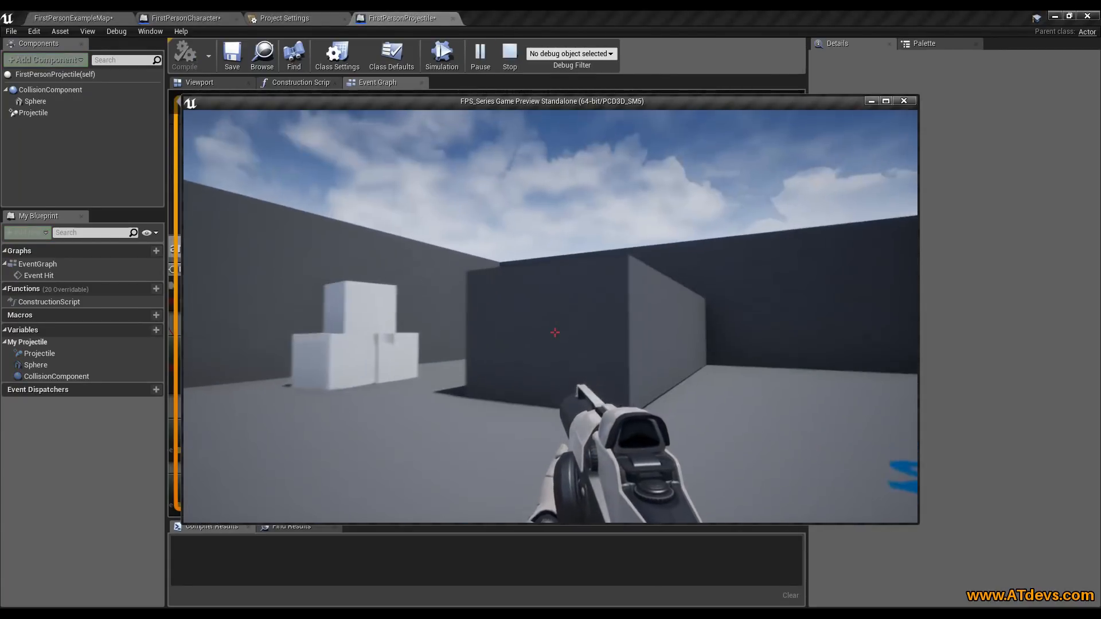
click(554, 333)
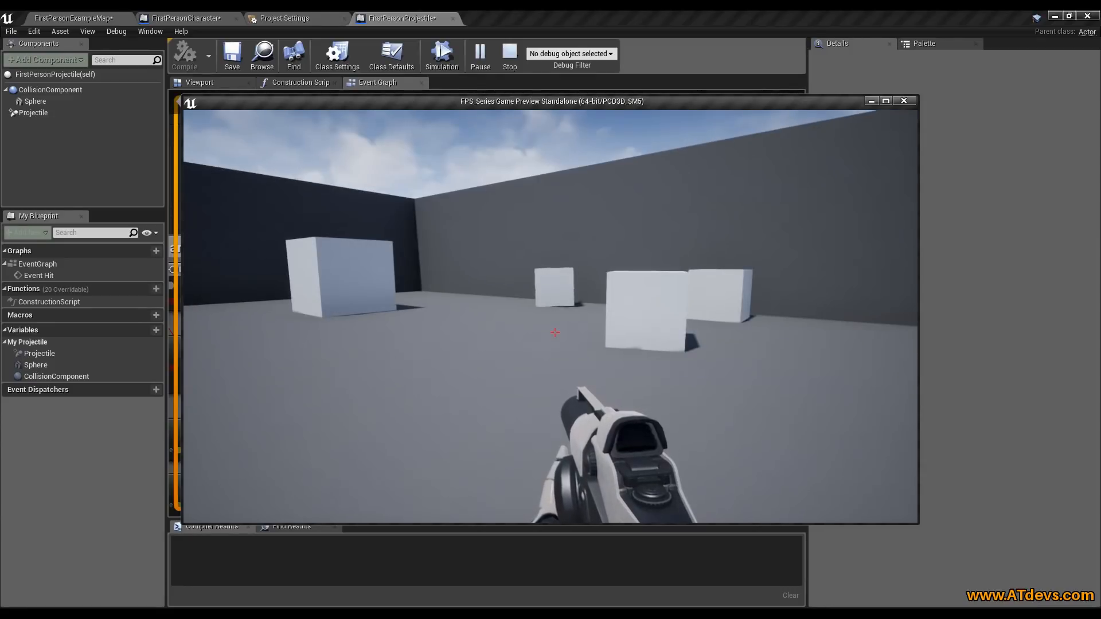
key(Escape)
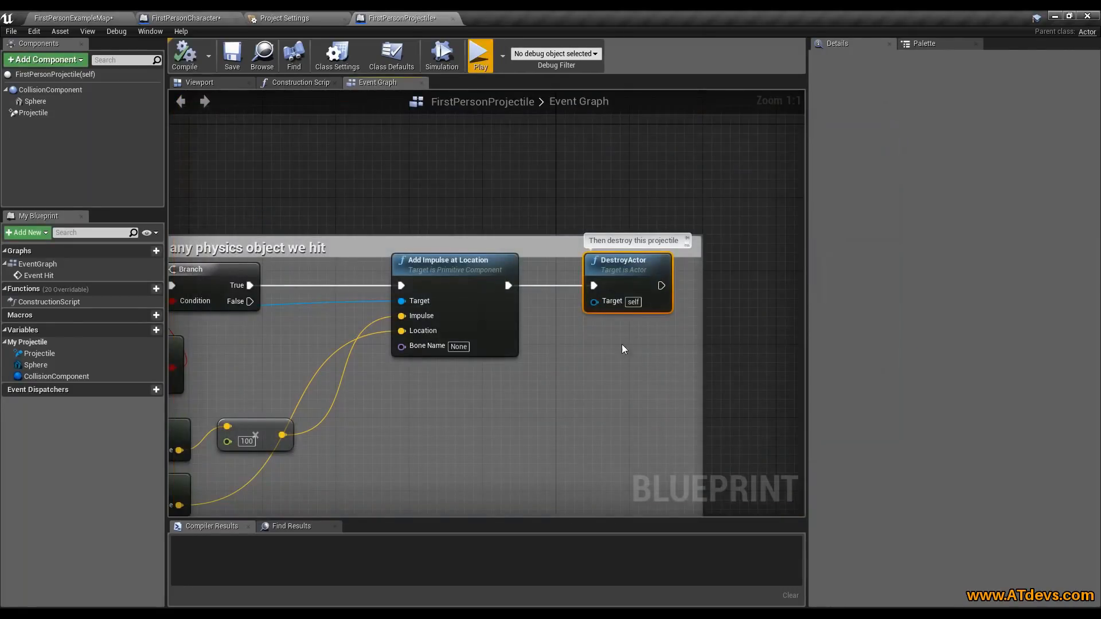
Test firing with DestroyActor unlinked in a game preview, and reconnect Add Impulse at Location to DestroyActor
click(470, 59)
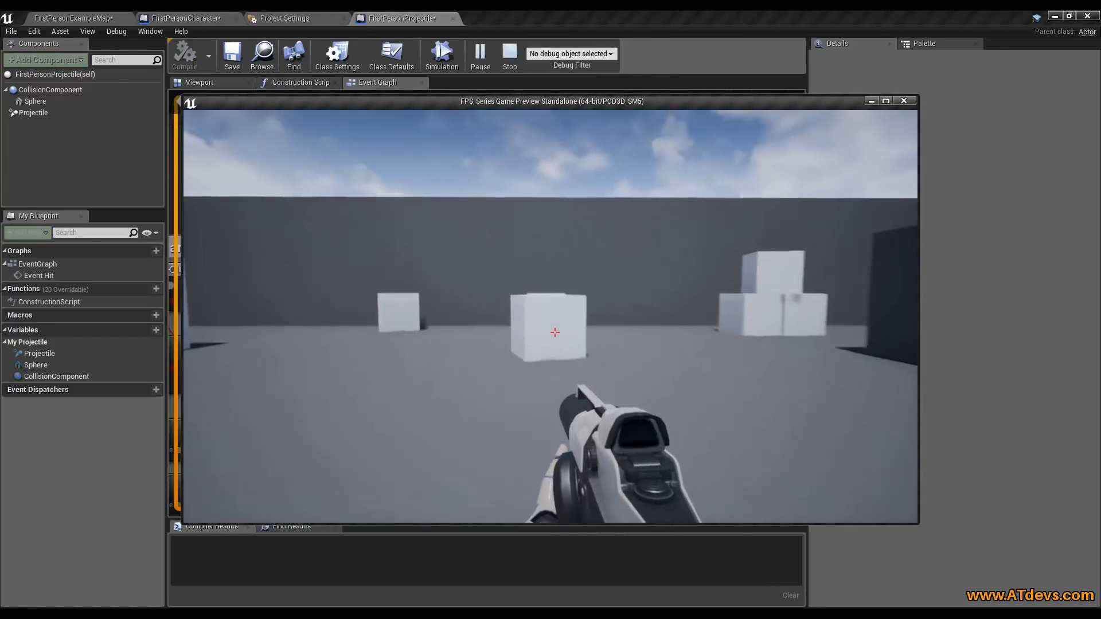
click(554, 332)
key(Escape)
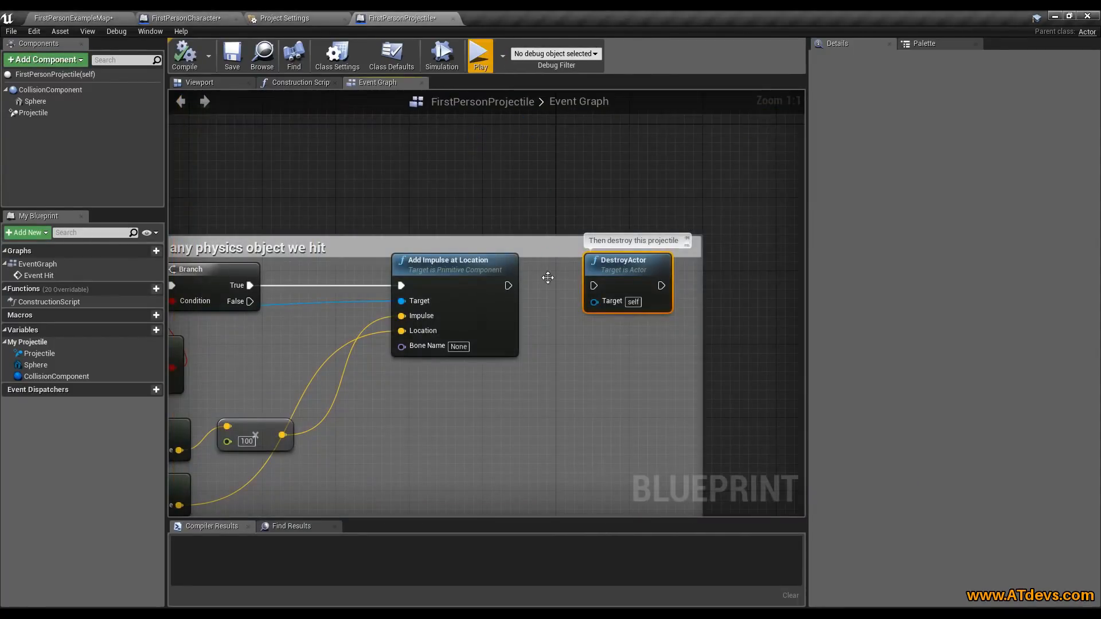
drag(508, 286, 580, 291)
Connect Event Hit's Other output to the Target of the DestroyActor node
right_drag(540, 335, 698, 344)
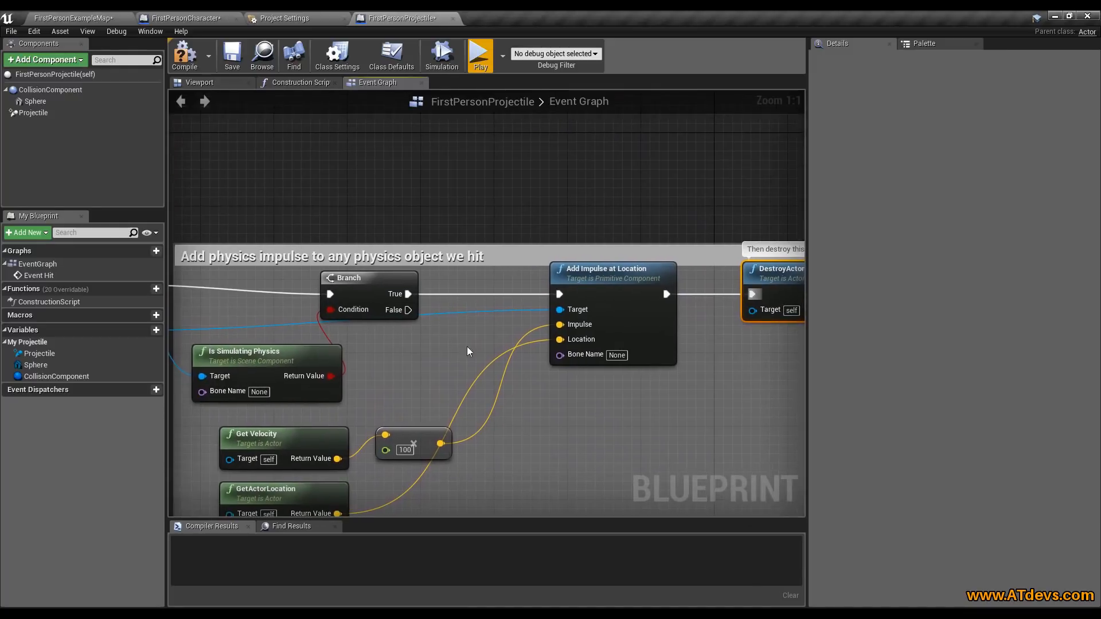
scroll(395, 349, down, 2)
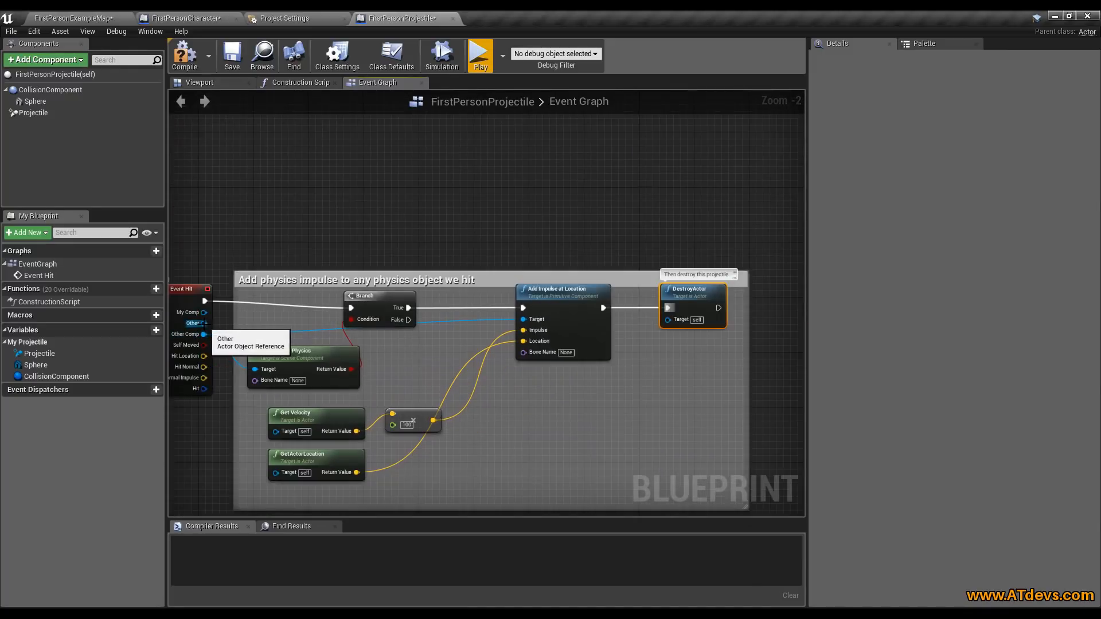
drag(204, 334, 654, 352)
click(256, 320)
drag(205, 324, 668, 324)
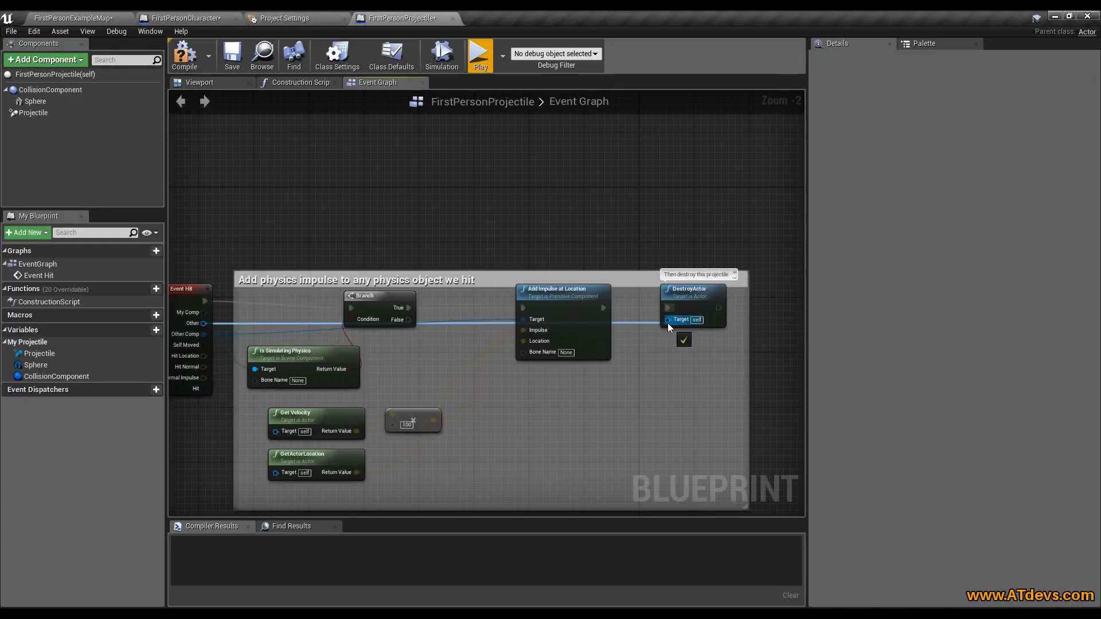
drag(667, 322, 667, 322)
drag(211, 341, 204, 334)
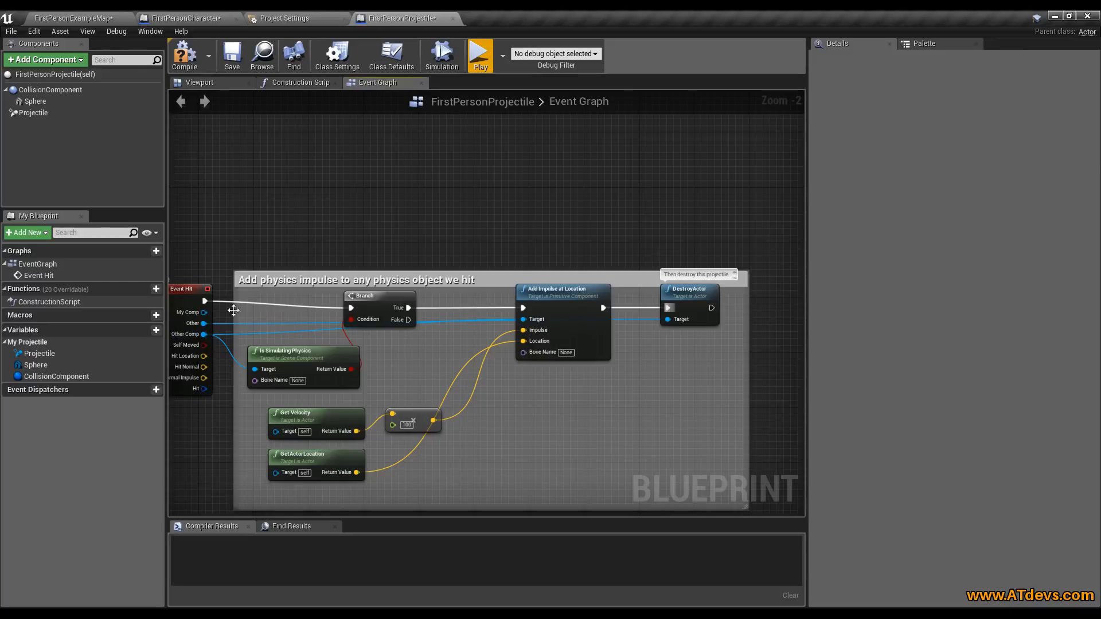
Test firing at the cubes with the hit actor as DestroyActor's target in a game preview, and undo that target link
click(481, 54)
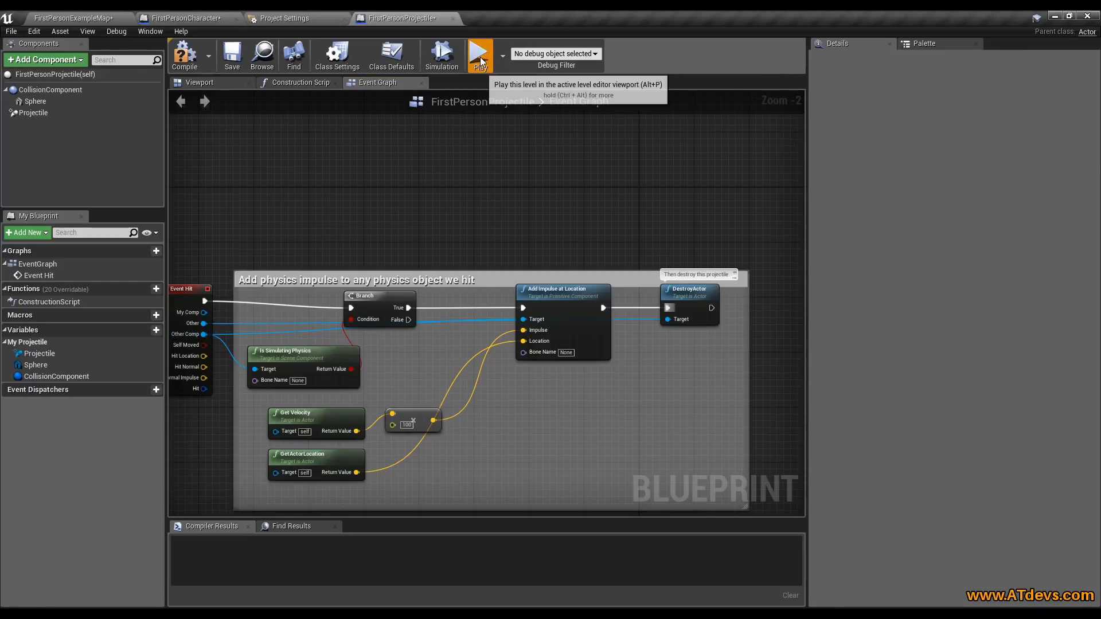
key(w)
click(555, 333)
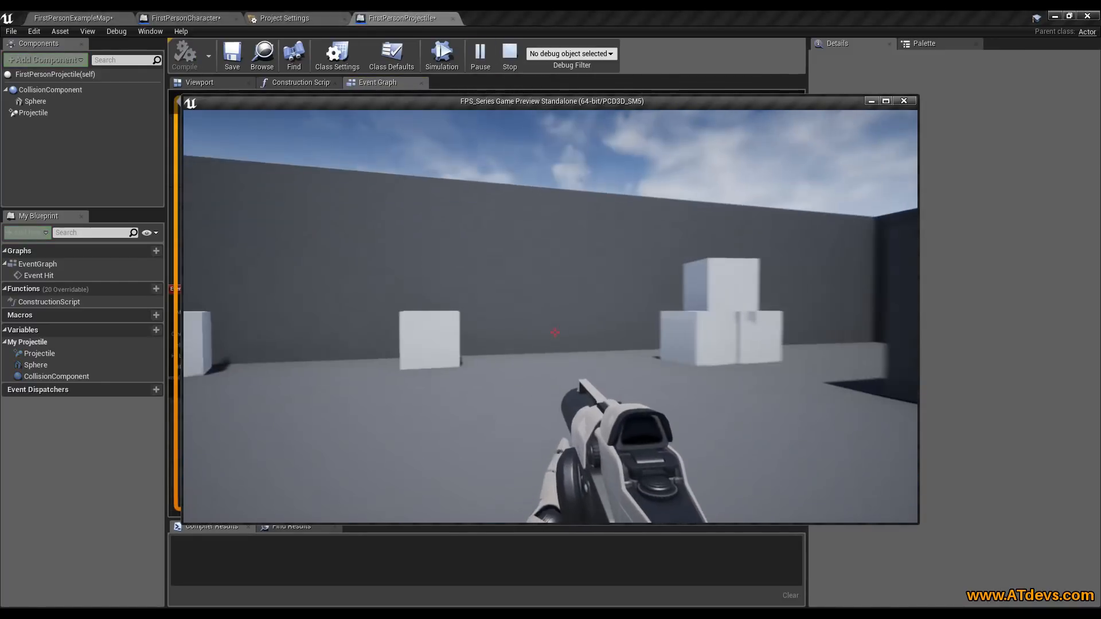
click(554, 333)
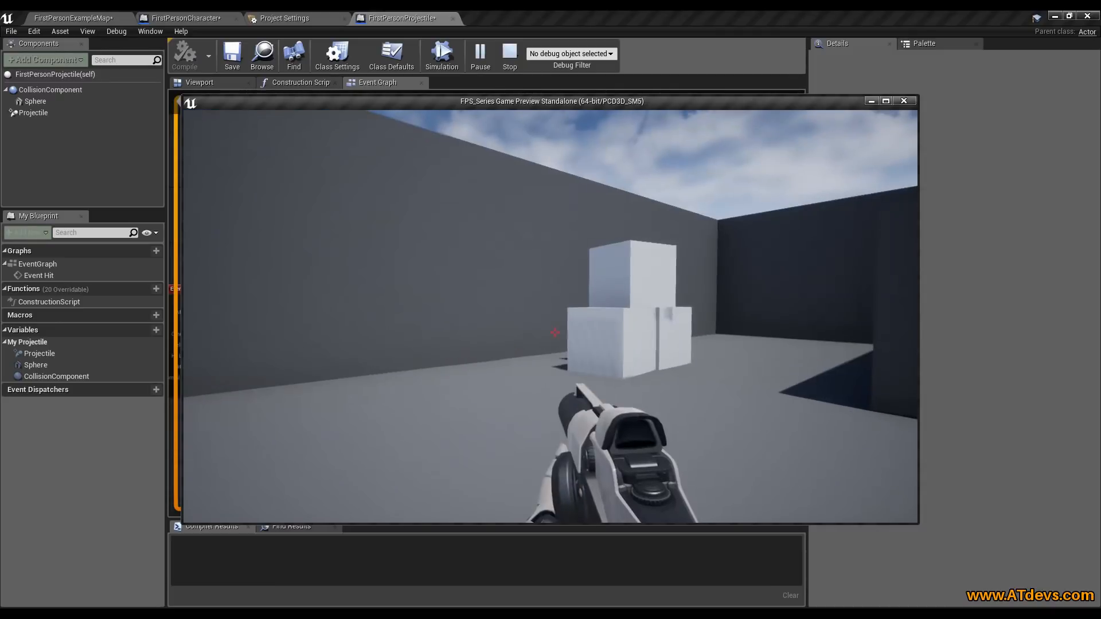
click(554, 333)
click(555, 332)
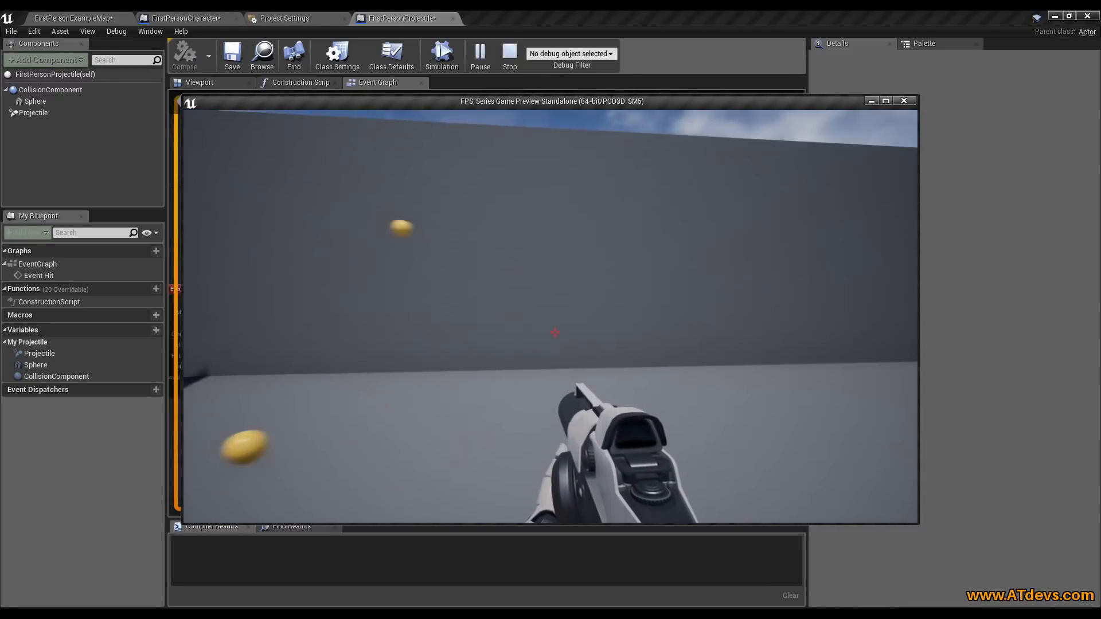
click(554, 333)
click(554, 333)
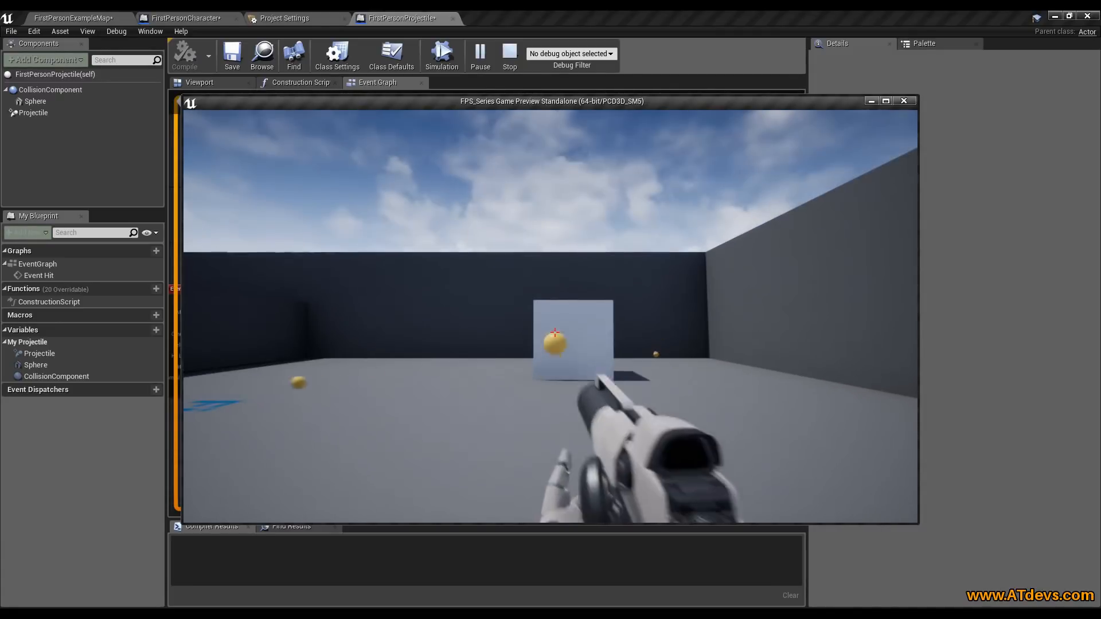
key(Escape)
key(ctrl+z)
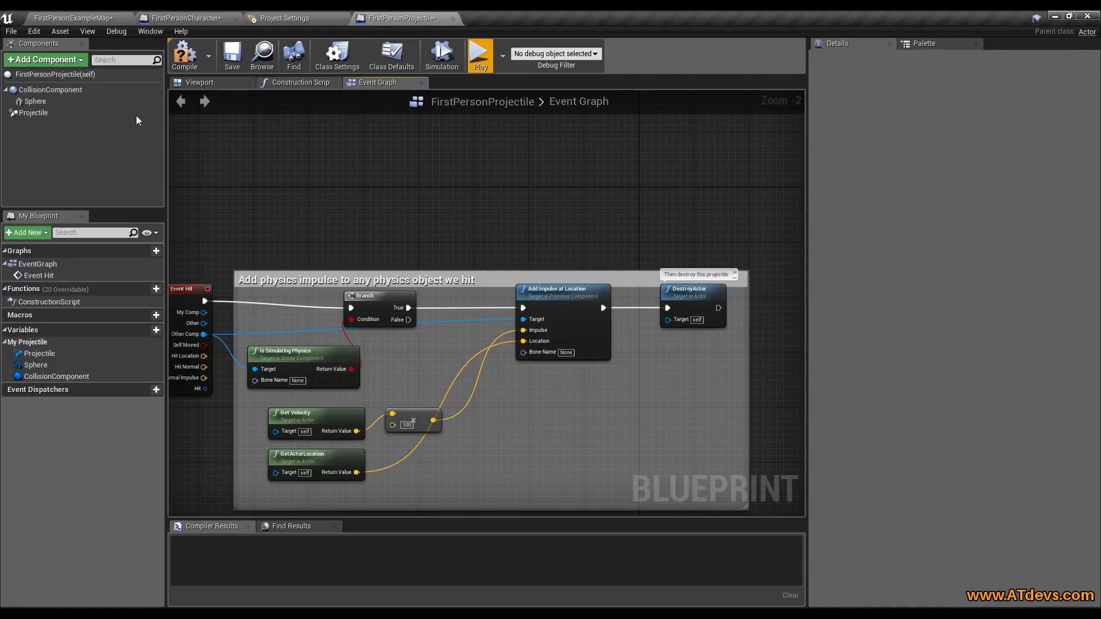
Inspect the Projectile movement component's settings and the blueprint's viewport, and delete the Projectile component
click(38, 112)
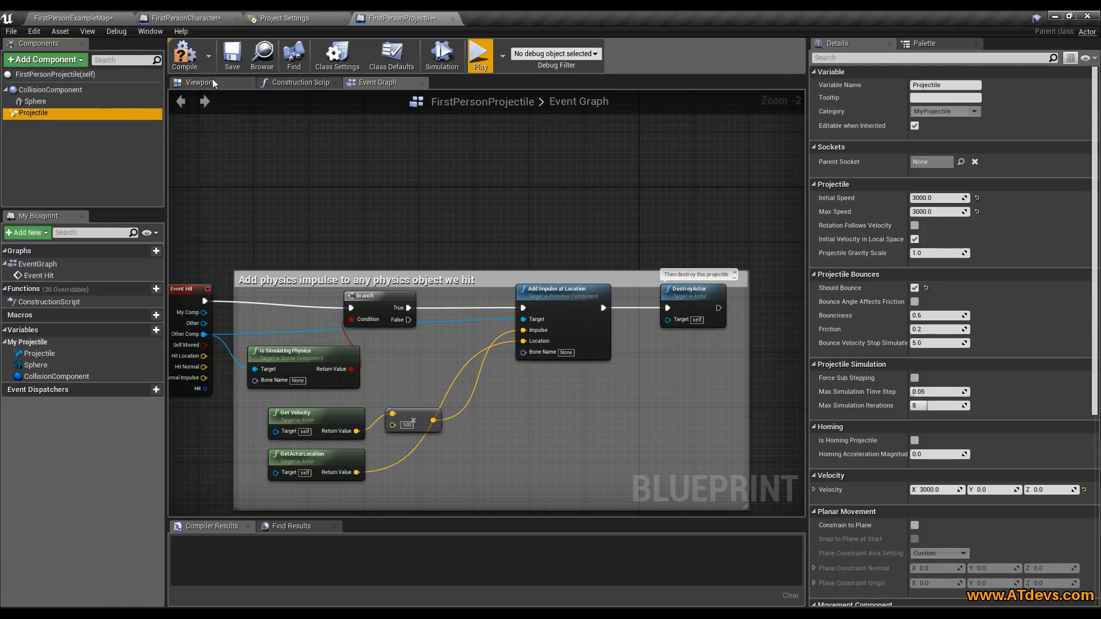
click(218, 81)
click(35, 114)
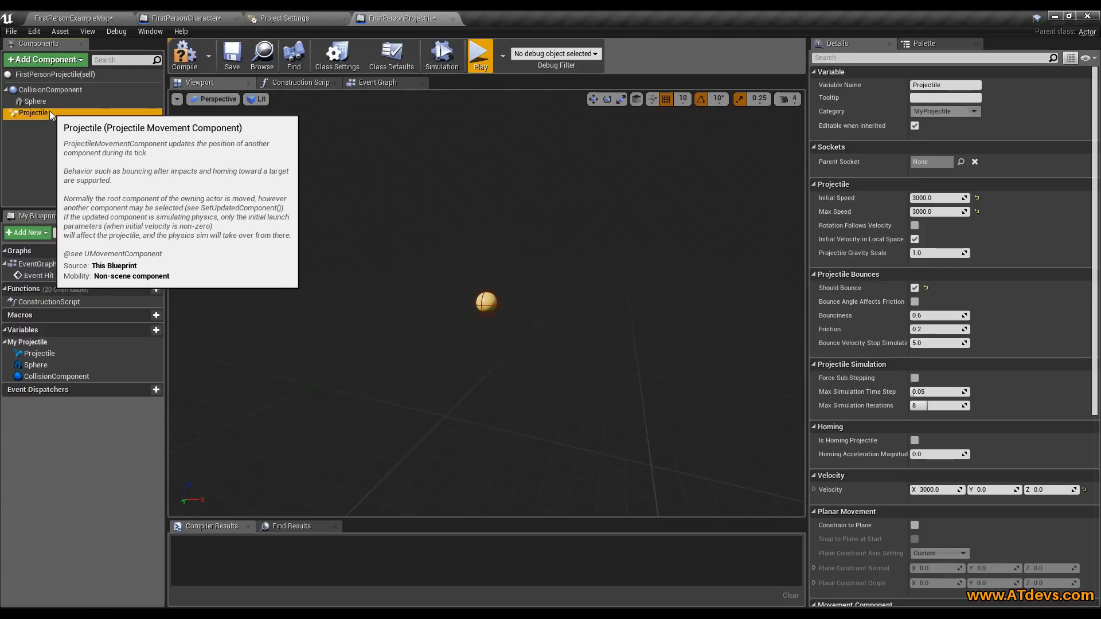
key(Delete)
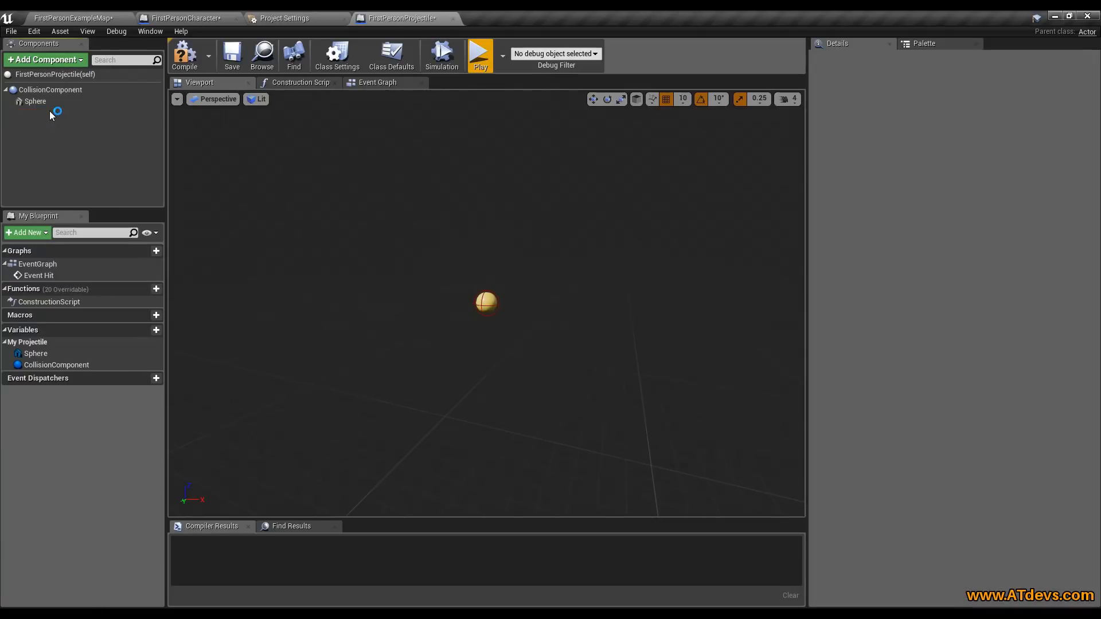
Test firing without the Projectile component in a game preview, and undo the component's deletion
click(484, 62)
click(554, 332)
click(554, 333)
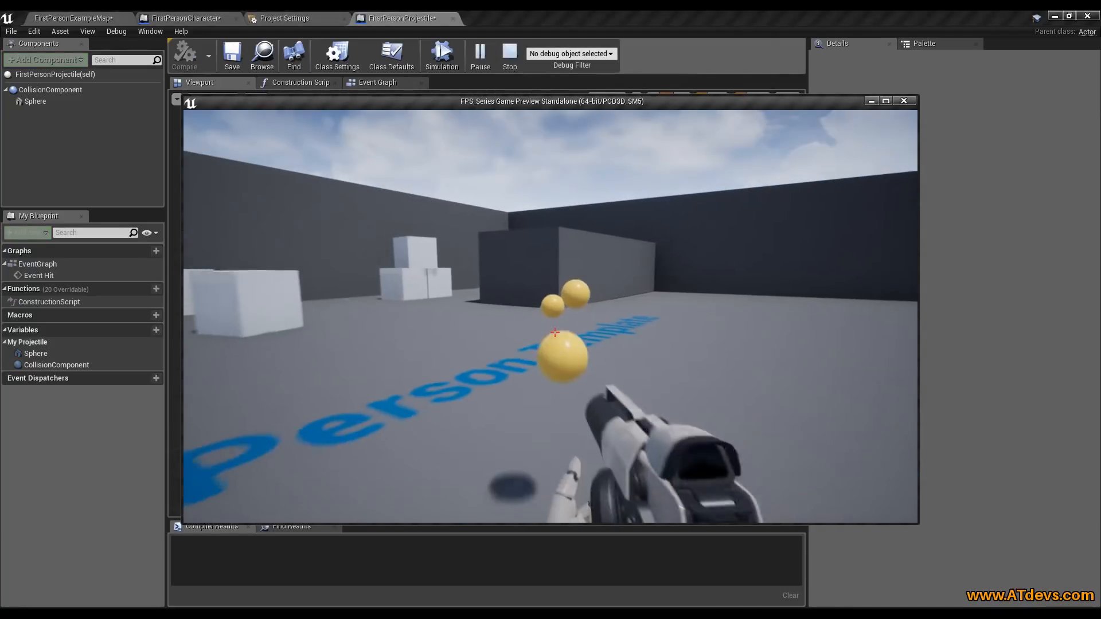
click(554, 333)
click(555, 332)
click(554, 333)
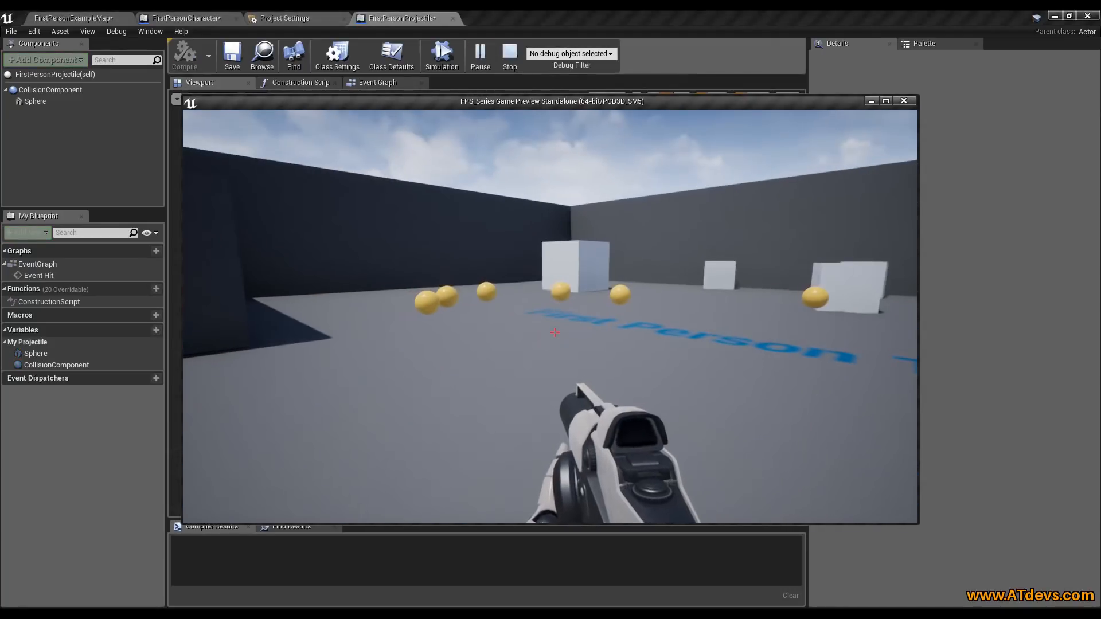
key(Escape)
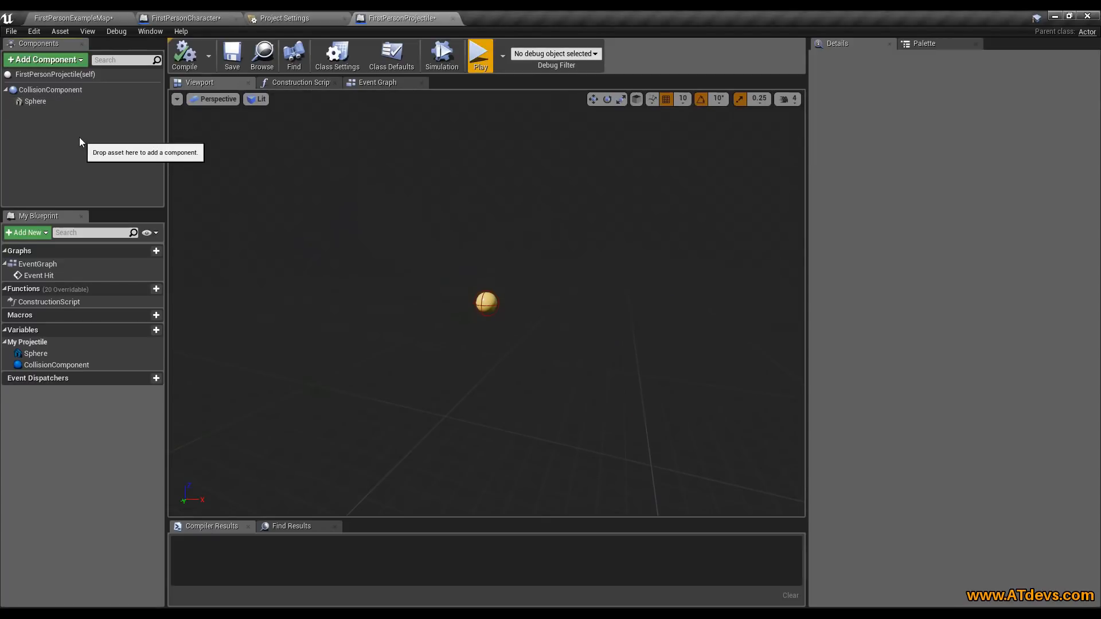
key(ctrl+z)
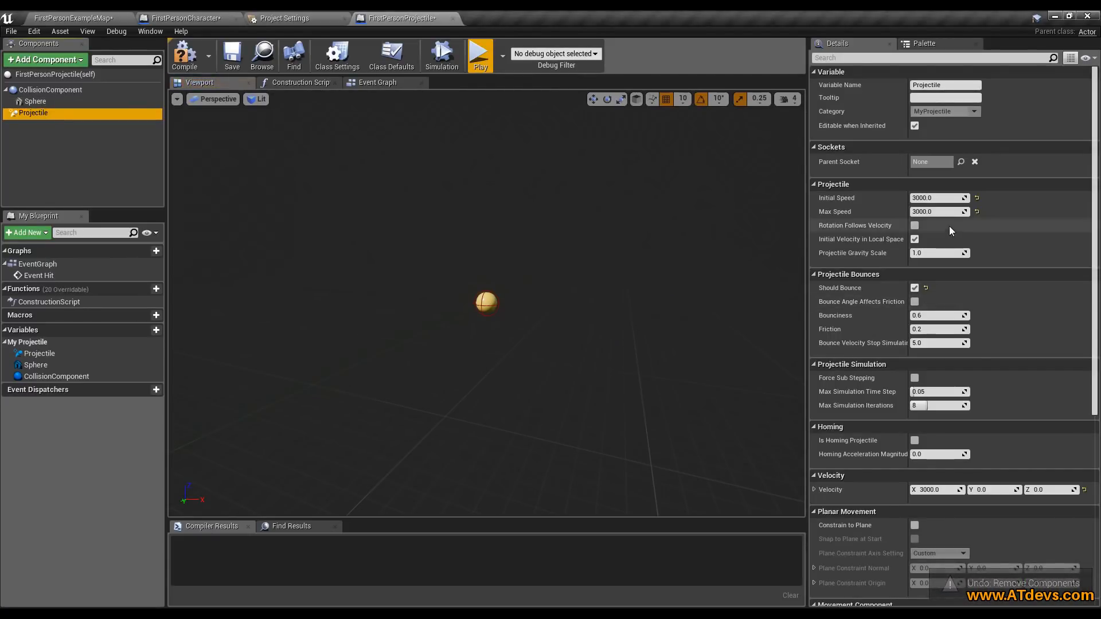
Set the Projectile component's initial and max speed to 12000 and test firing at the cubes in a game preview
click(952, 199)
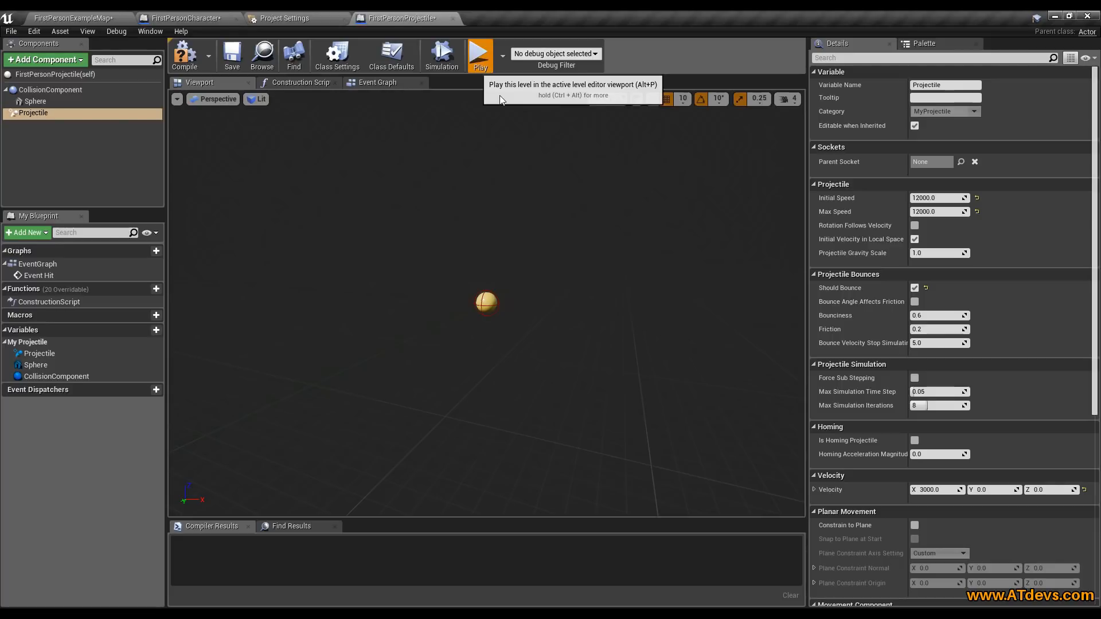
click(482, 57)
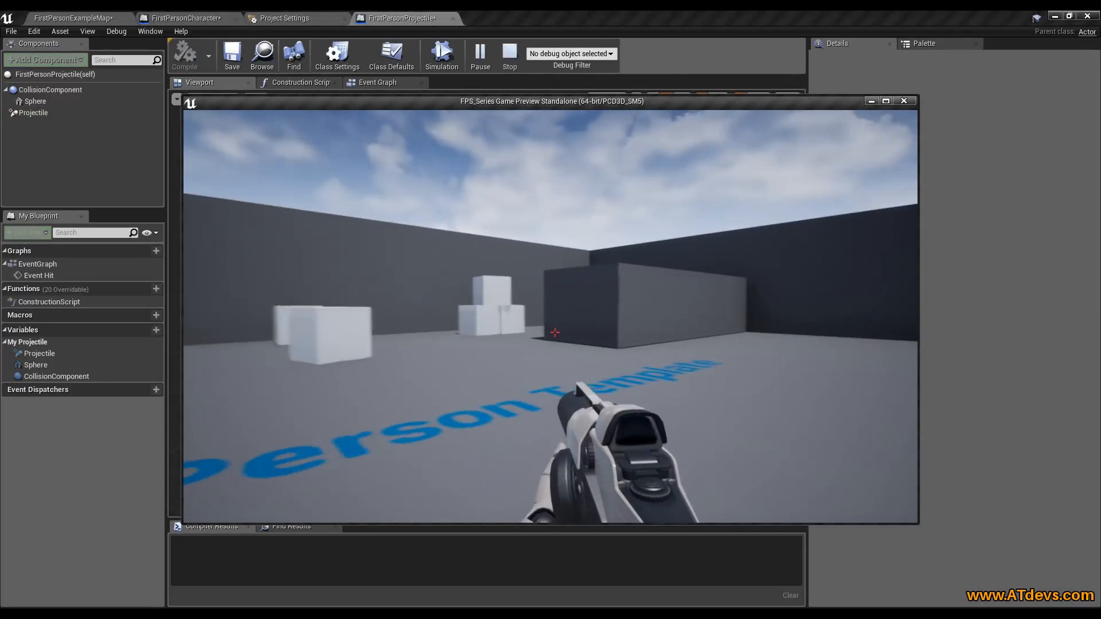
click(554, 332)
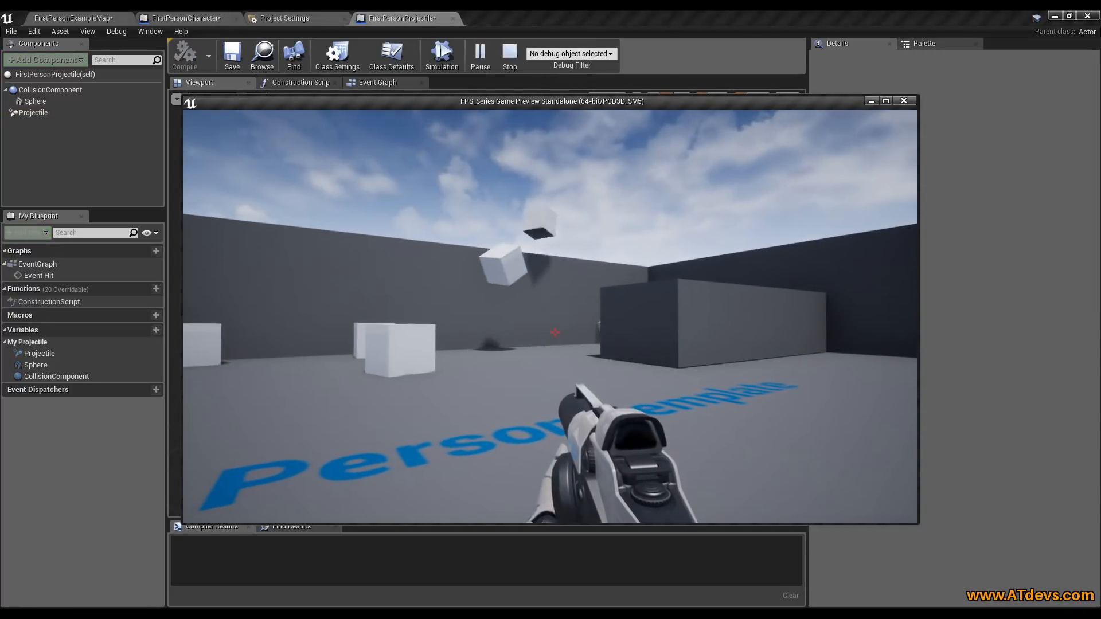
key(Escape)
Set the Projectile component's initial and max speed to 100 and test firing slow shots in a game preview
click(56, 114)
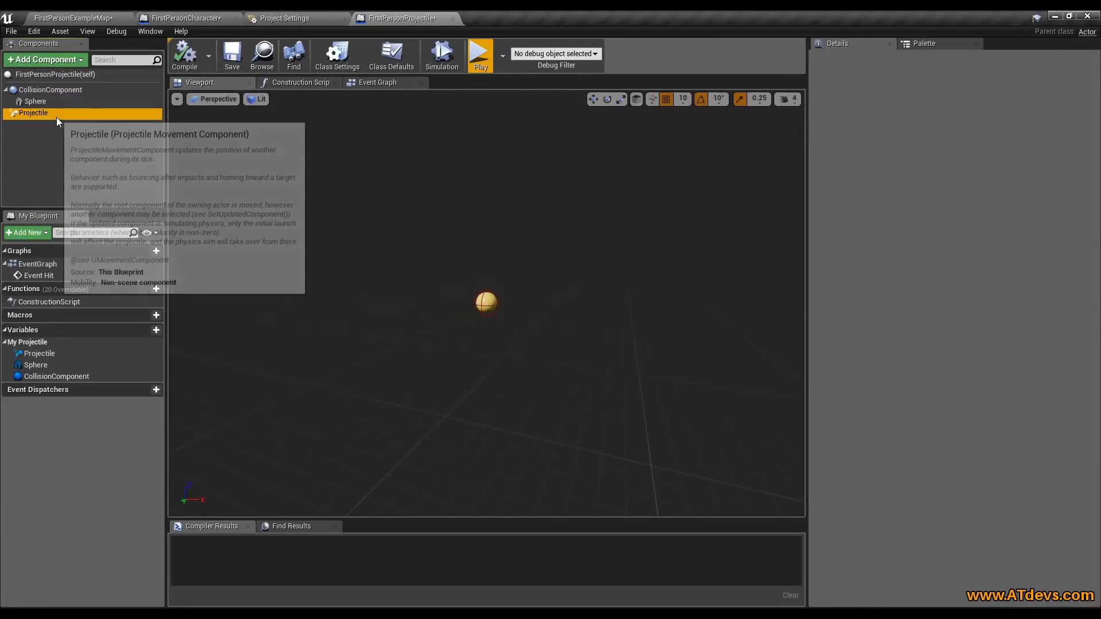
click(941, 197)
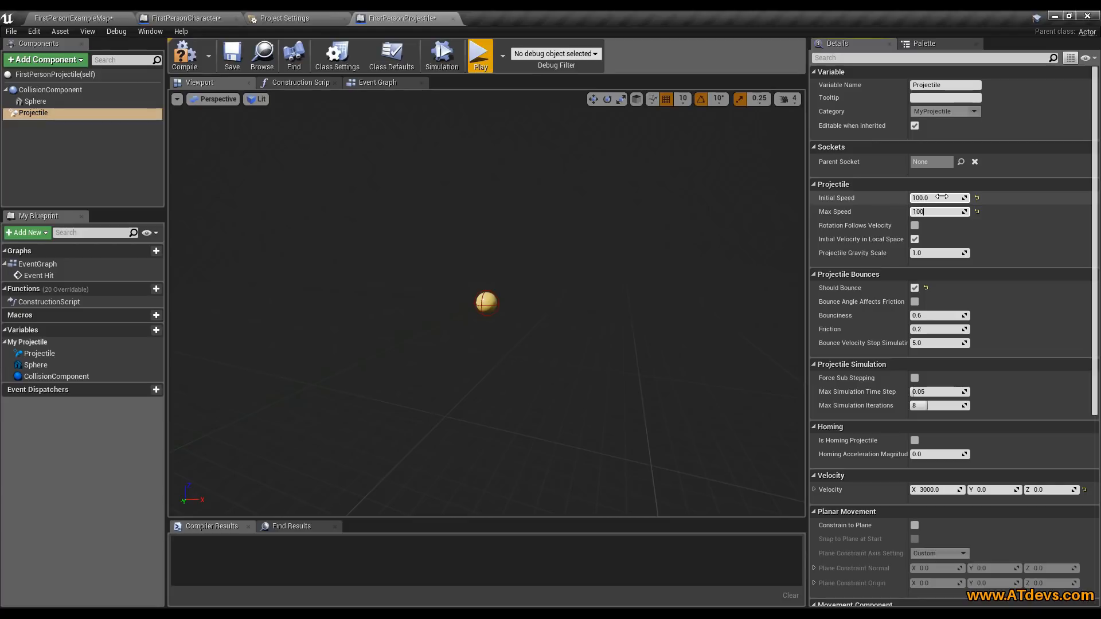
click(481, 48)
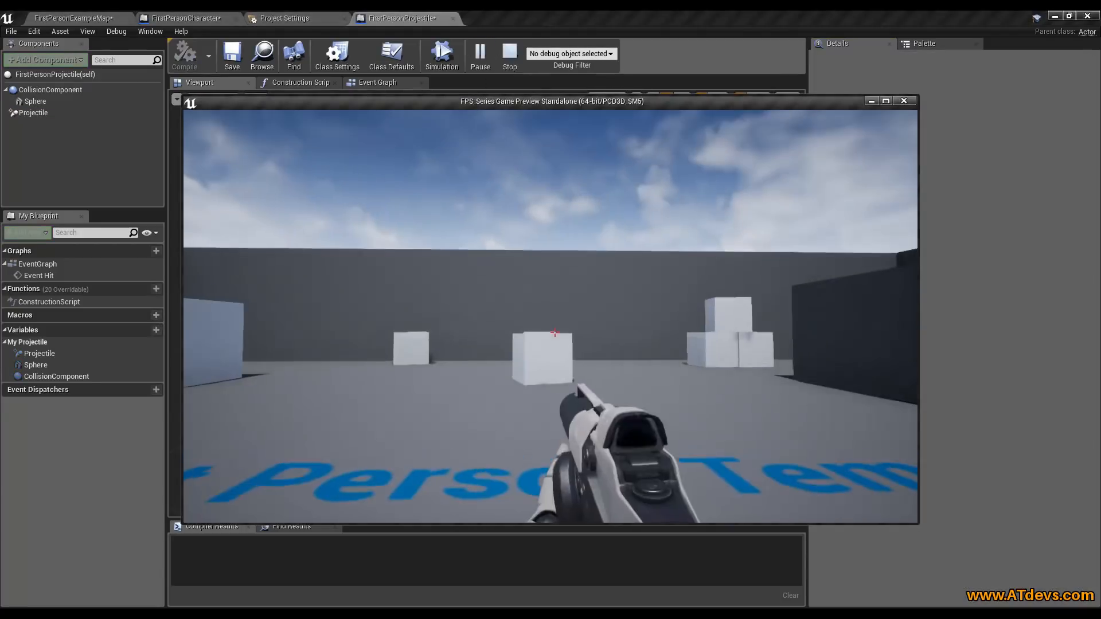
click(554, 332)
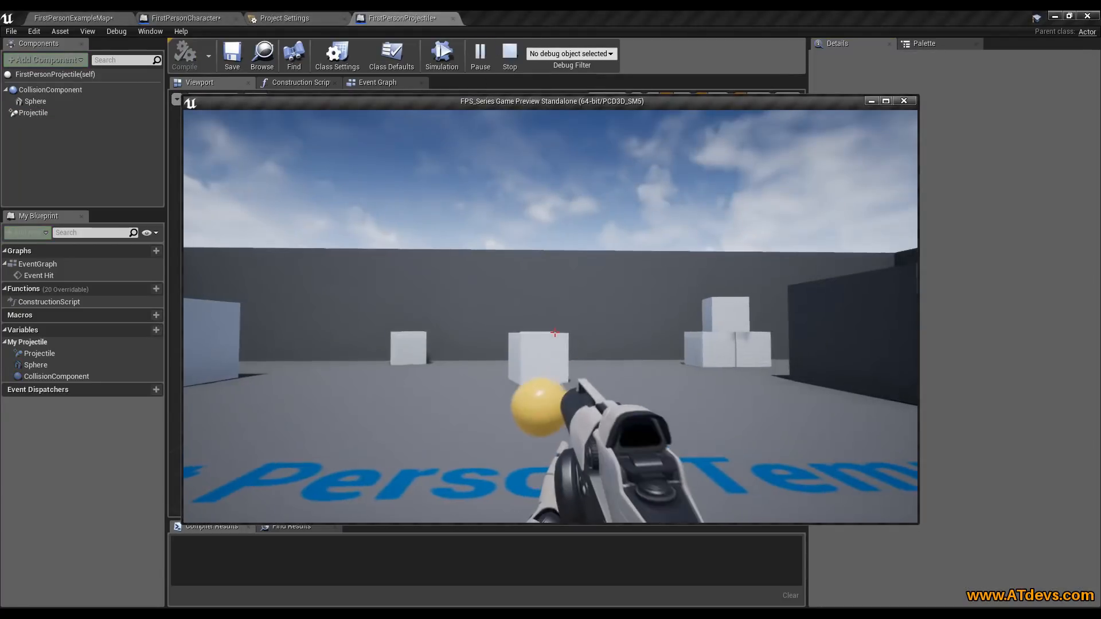
click(555, 332)
click(554, 333)
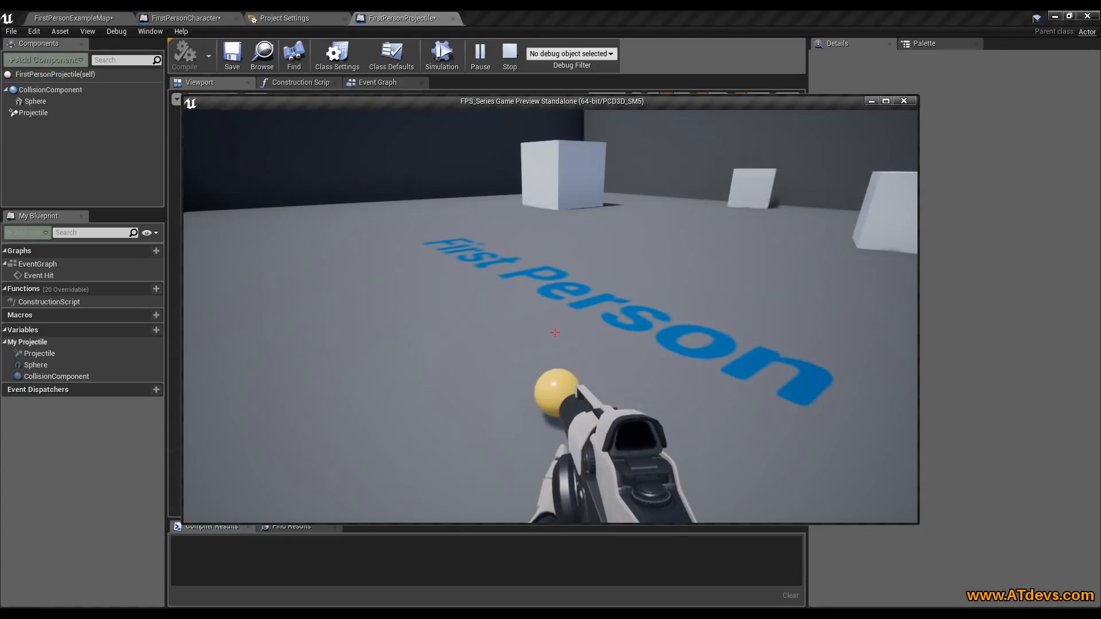
key(Escape)
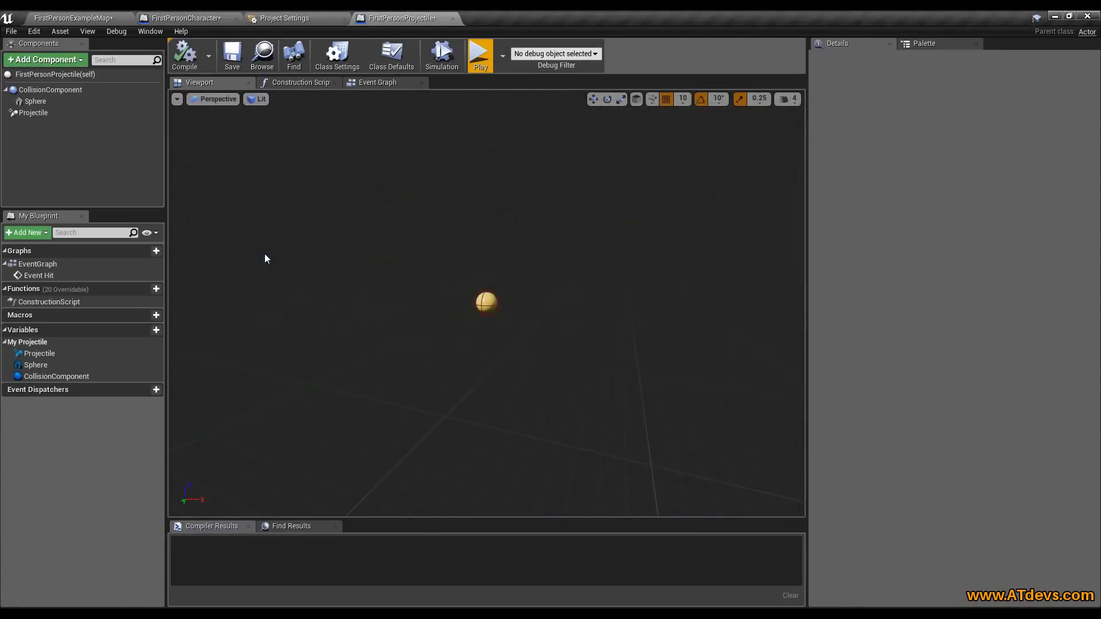
Set the Projectile component's gravity scale to 0 and test firing around the cubes in a game preview
click(32, 112)
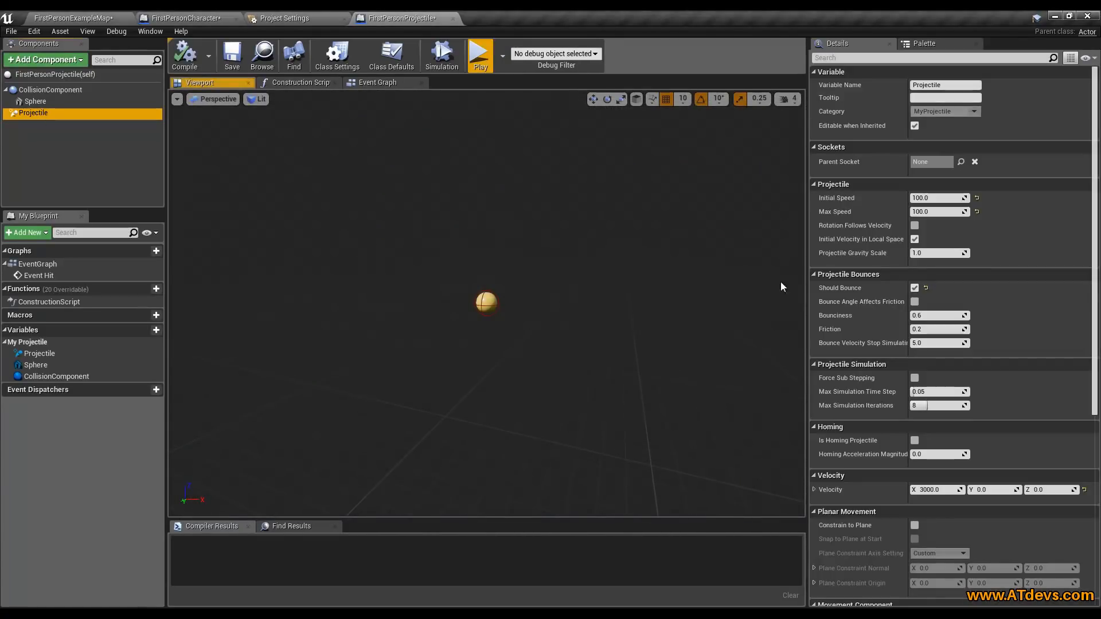
click(929, 253)
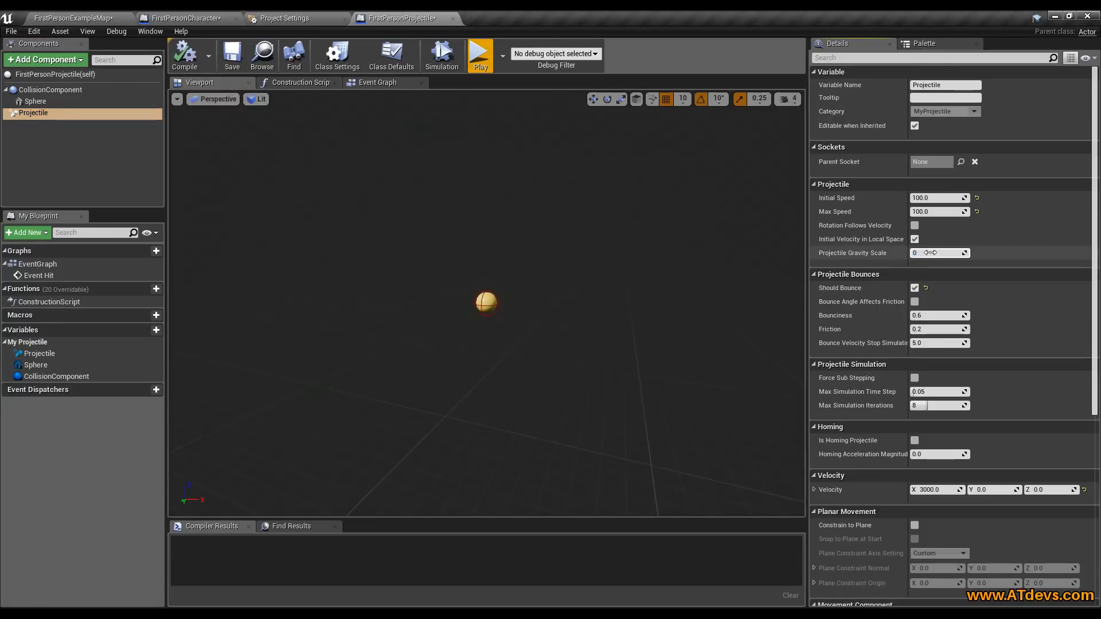
key(Return)
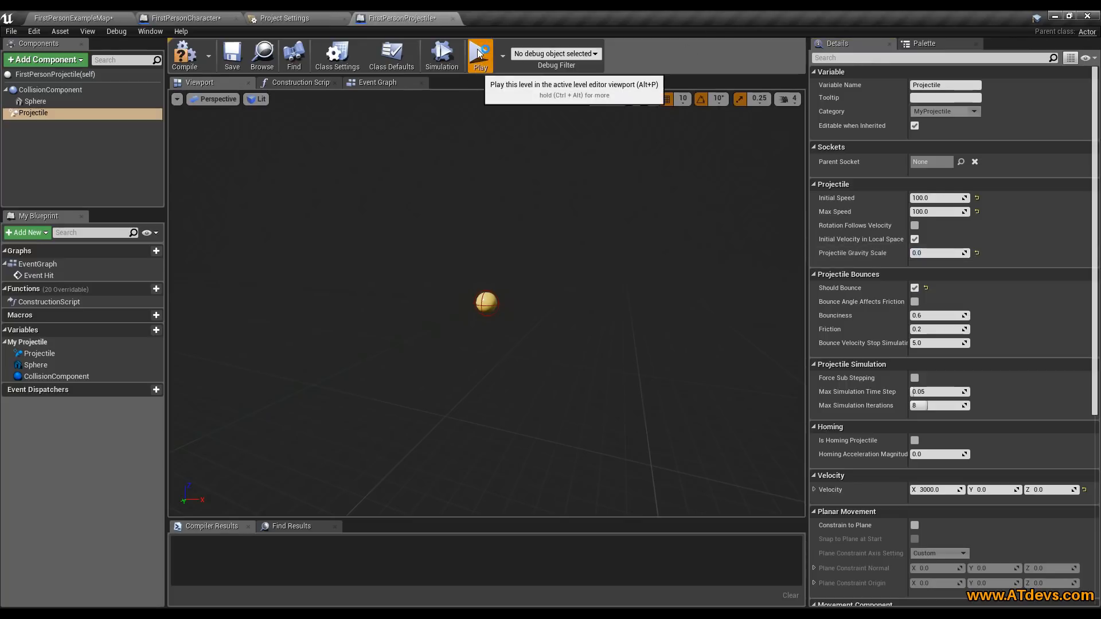
click(479, 53)
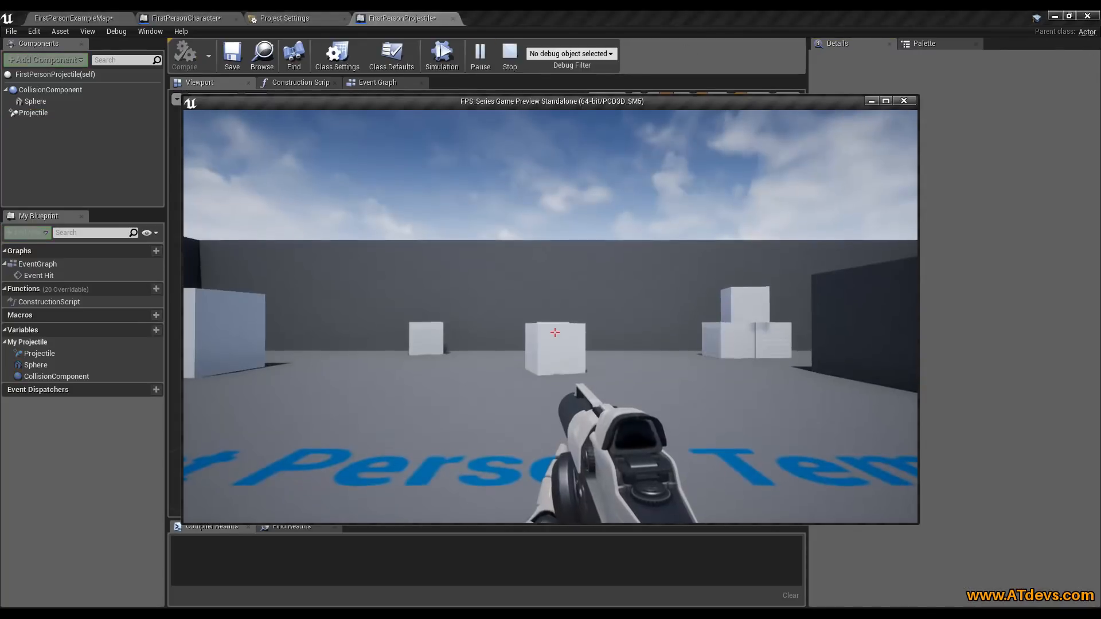
click(555, 333)
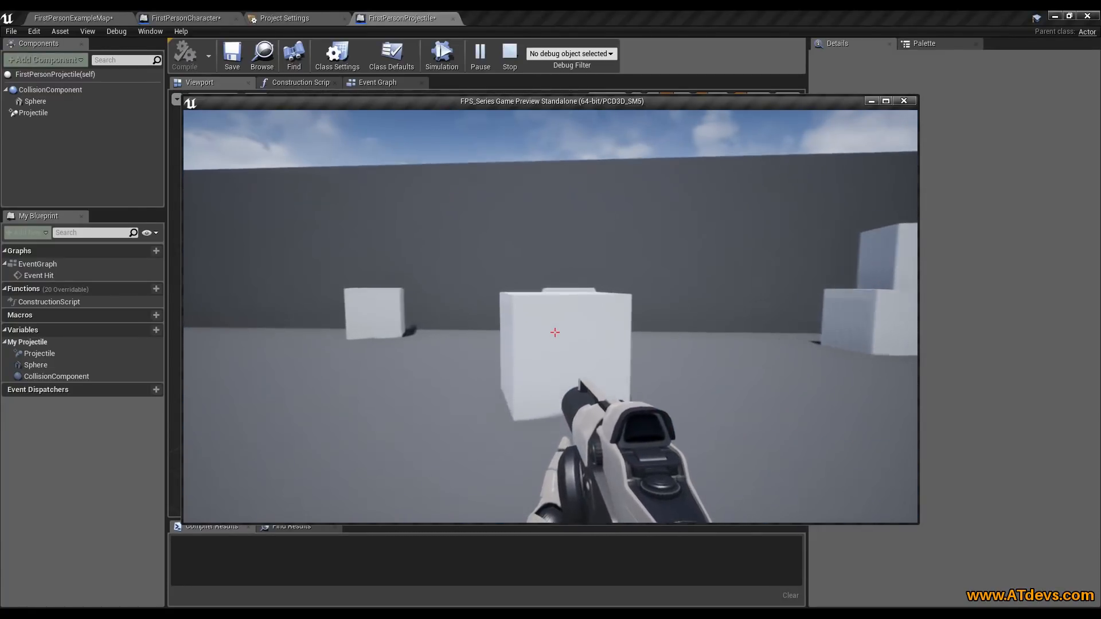
click(555, 333)
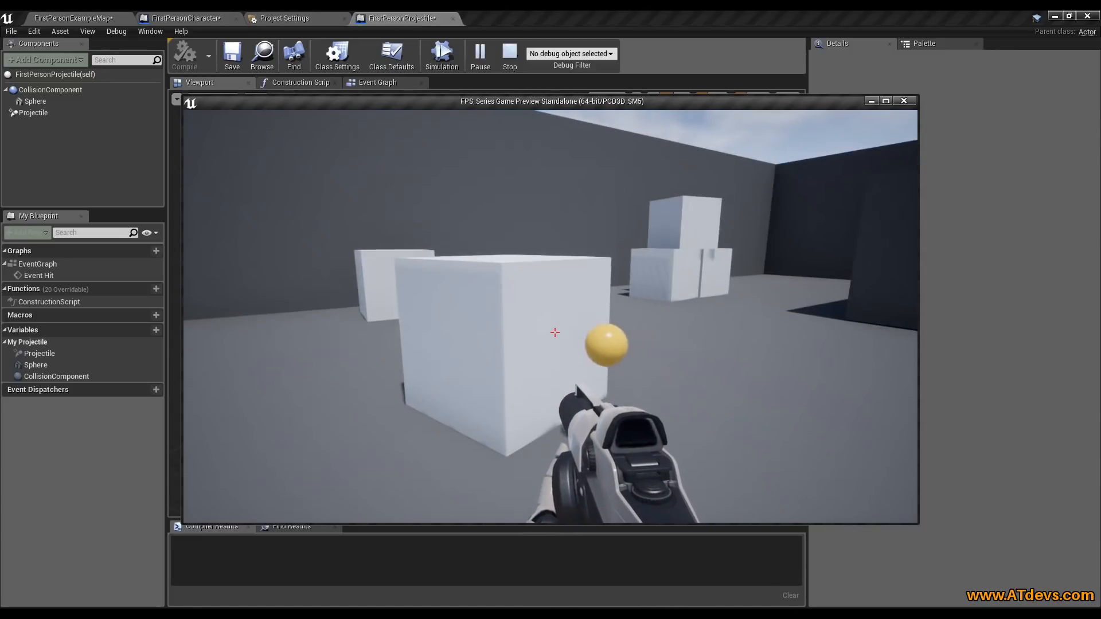
click(555, 332)
click(555, 332)
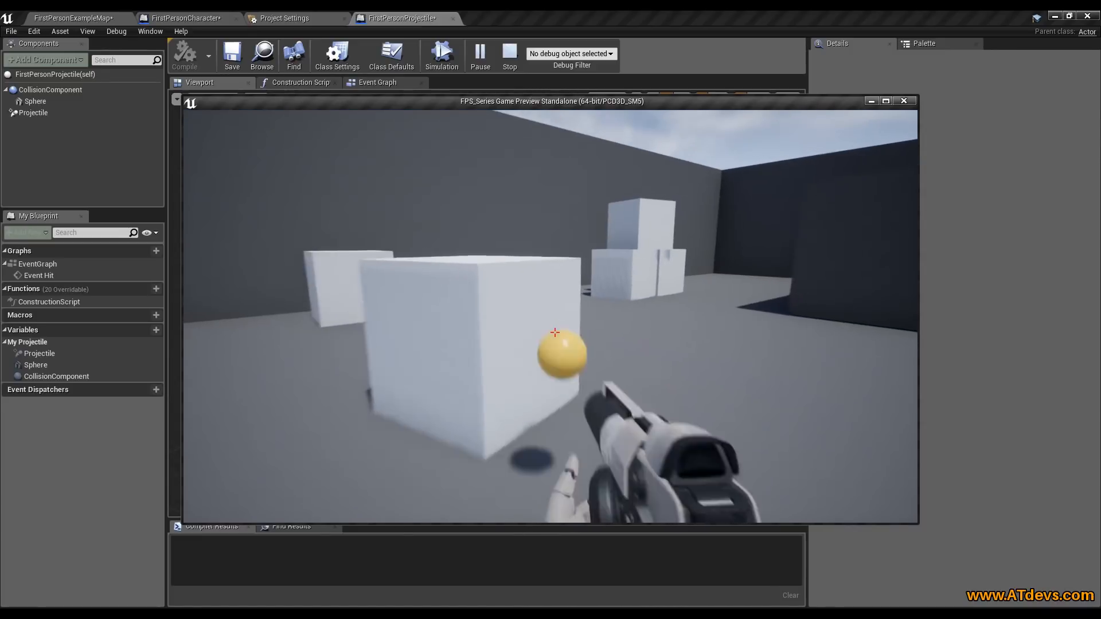
key(Escape)
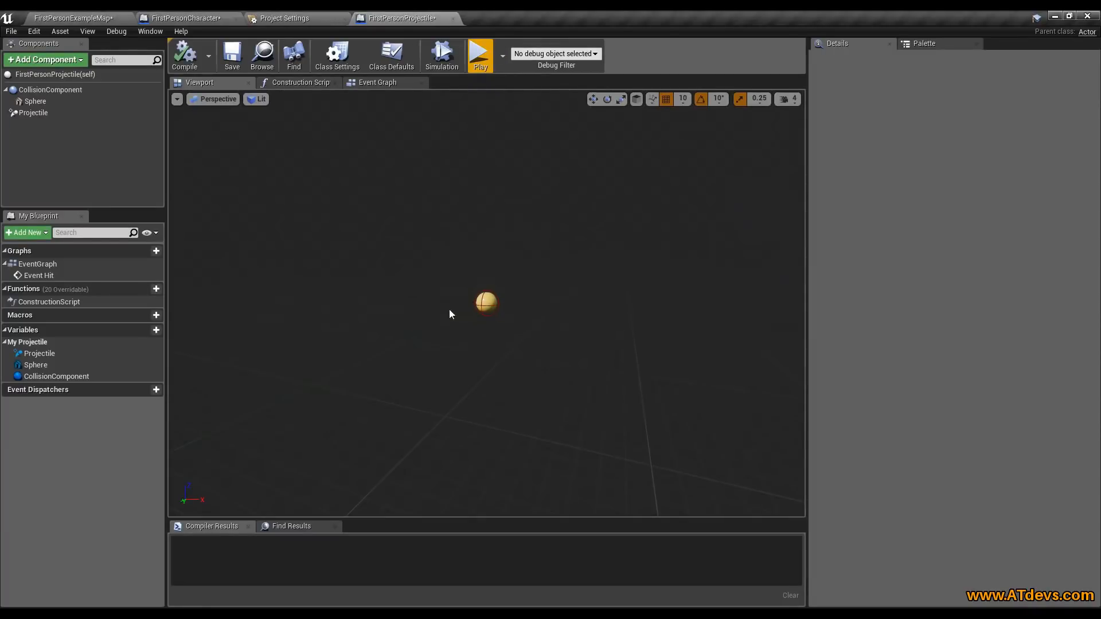
Set the Projectile component's initial speed and max speed to 12000
click(40, 113)
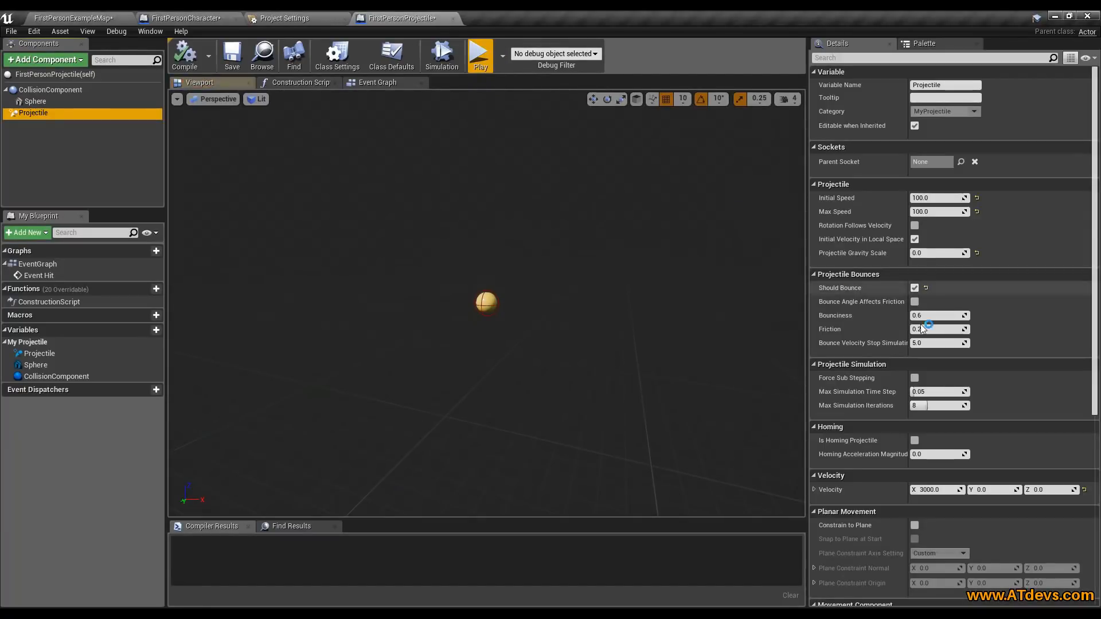
click(941, 199)
key(Tab)
text(3000)
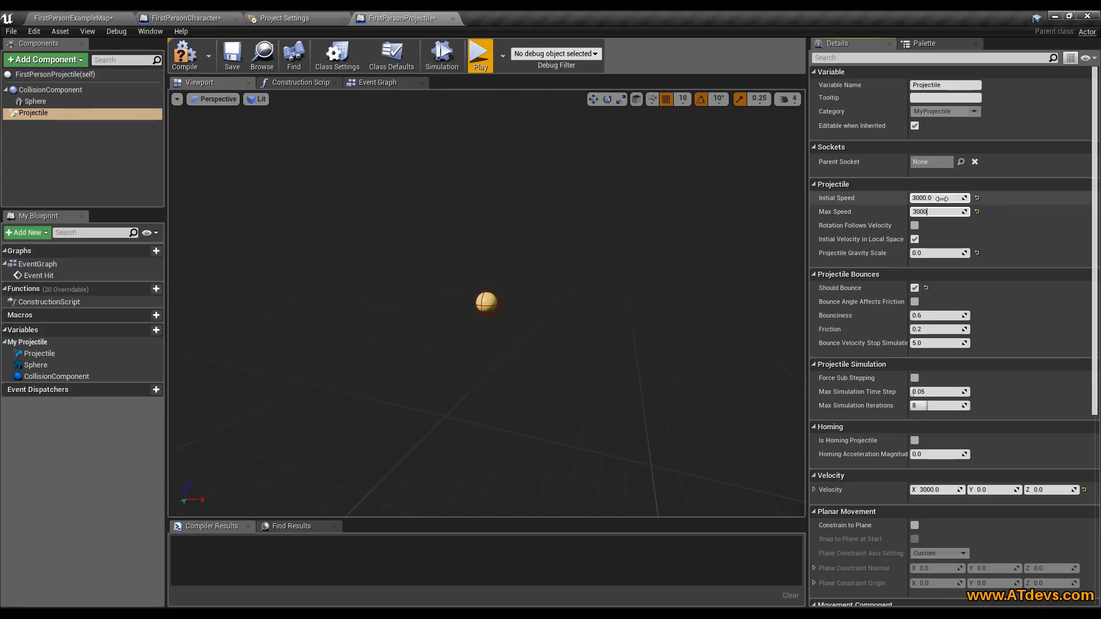
key(Return)
key(Tab)
text(12)
key(Return)
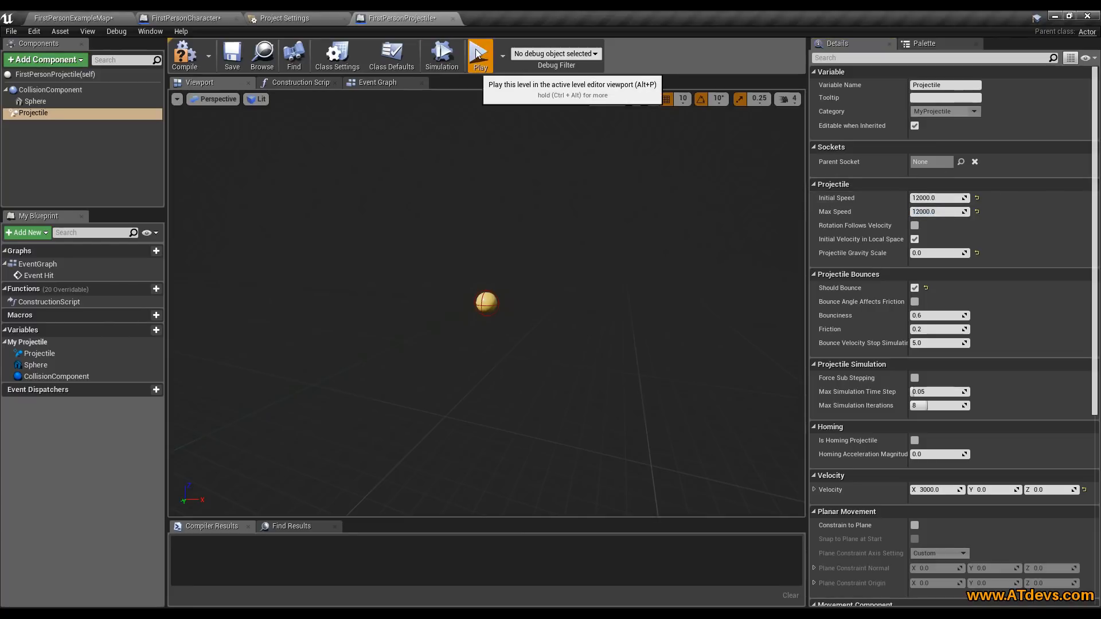
Test the fast, gravity-free shots in a game preview by firing into the sky and at the stacked cubes
click(480, 58)
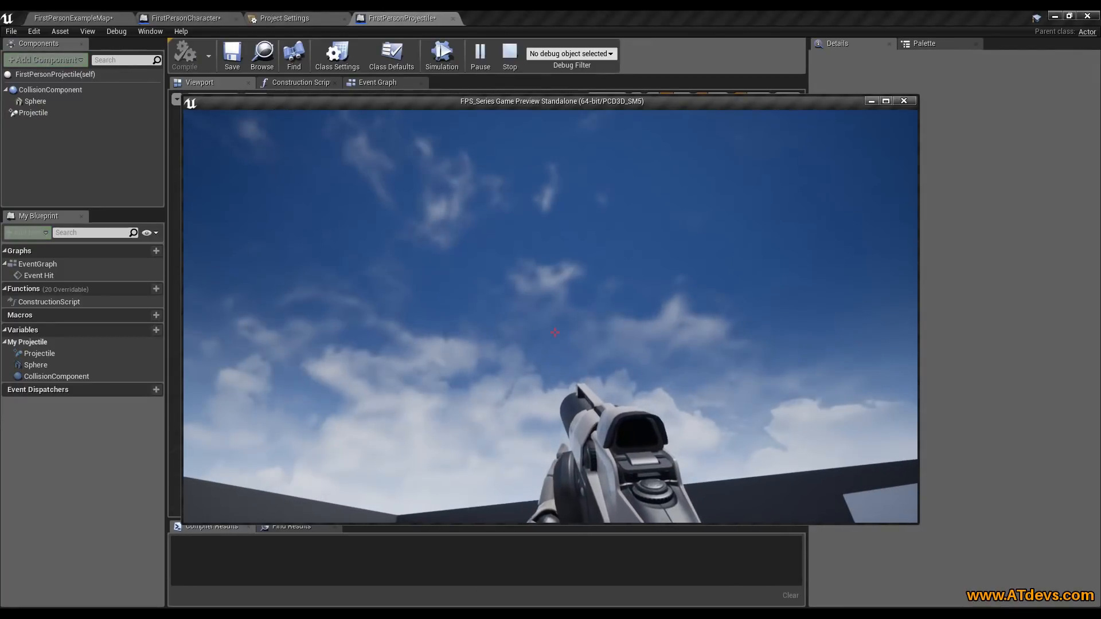
click(554, 332)
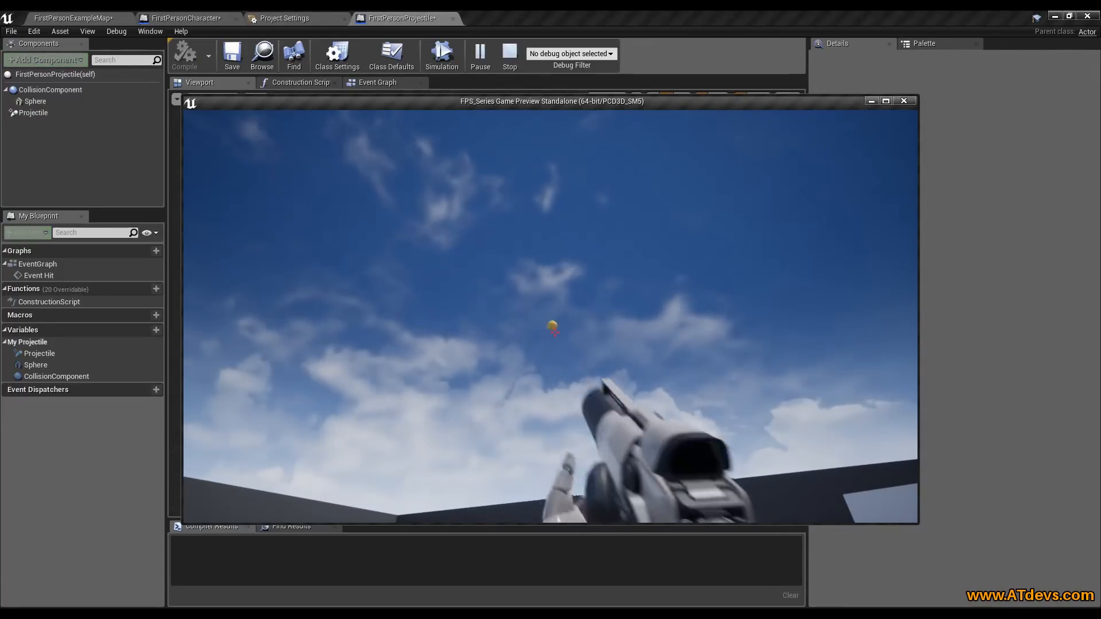
click(554, 332)
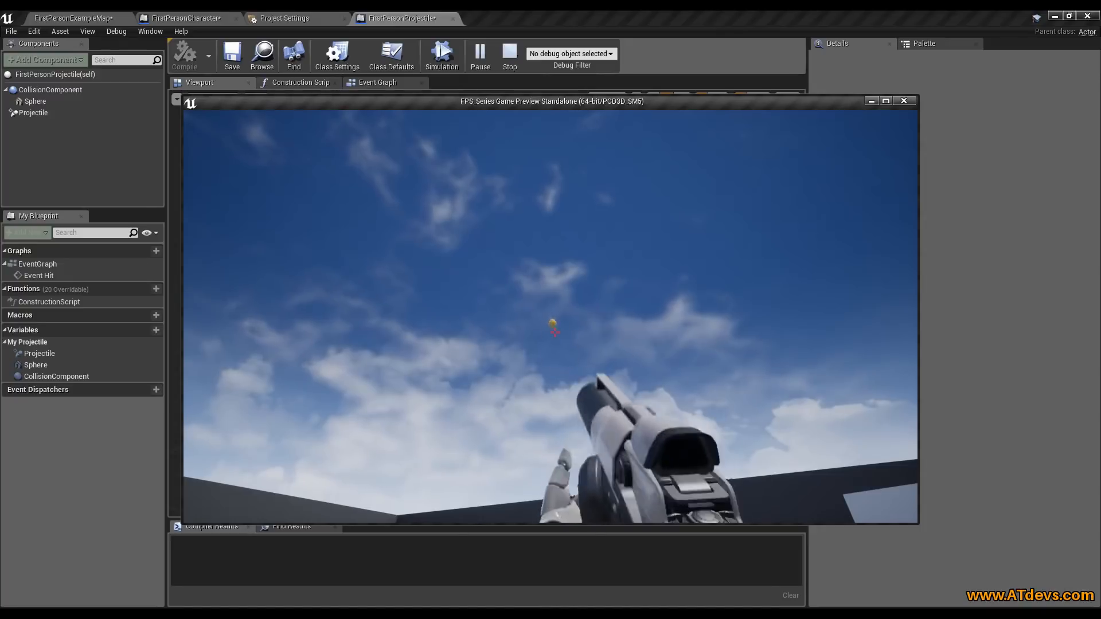
click(555, 332)
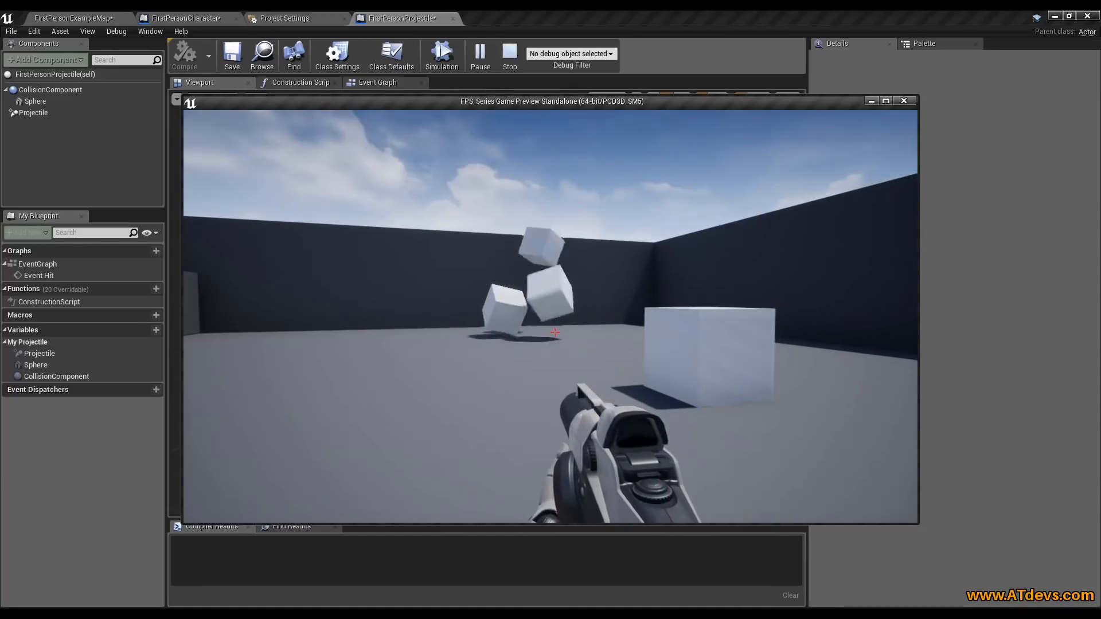
key(s)
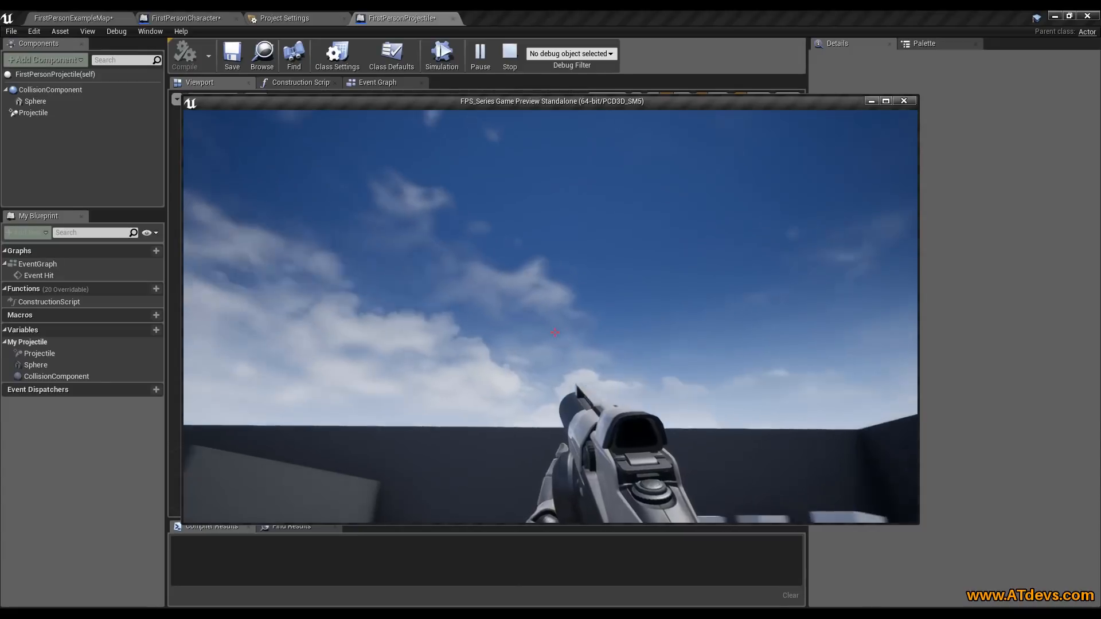
key(Escape)
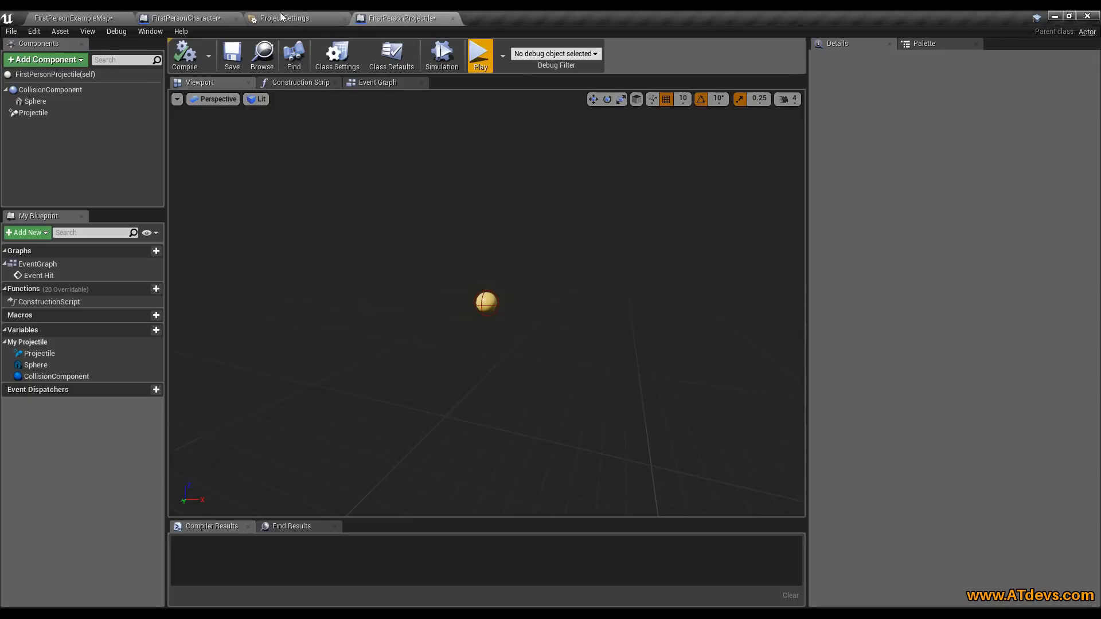
Locate the HUD class from the example map's World Settings and open the FirstPersonHUD blueprint
click(77, 18)
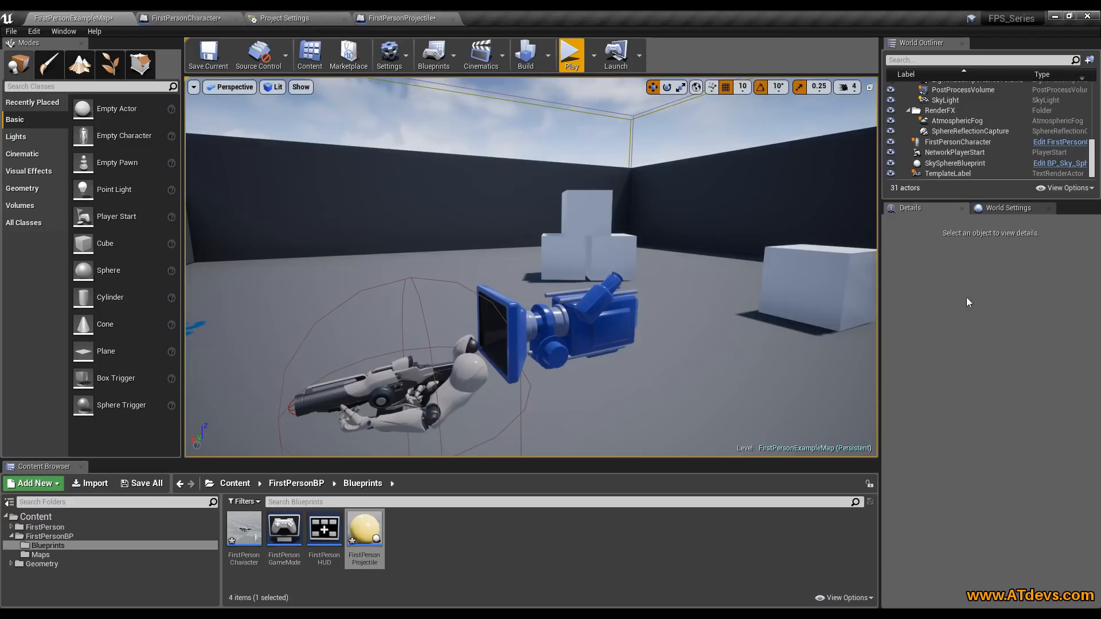
click(996, 210)
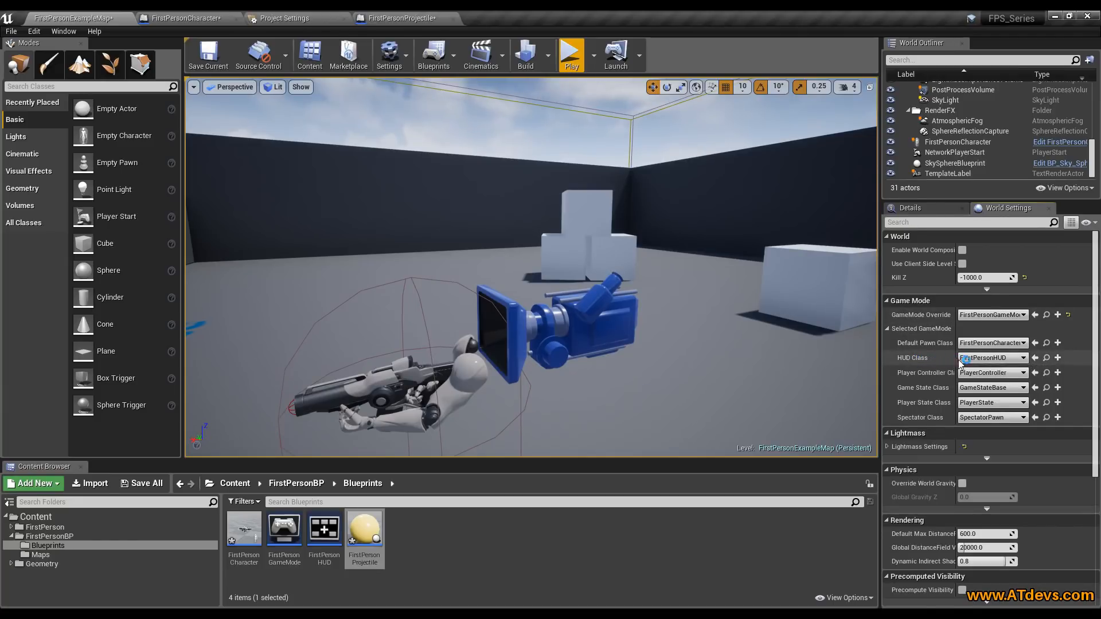
click(1046, 357)
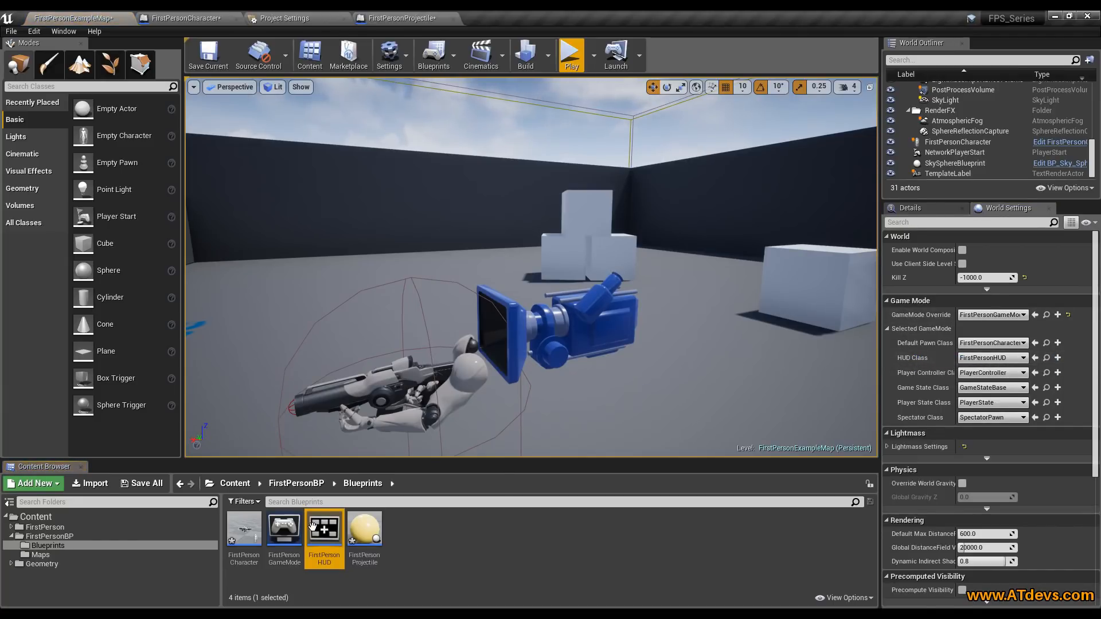
double_click(324, 534)
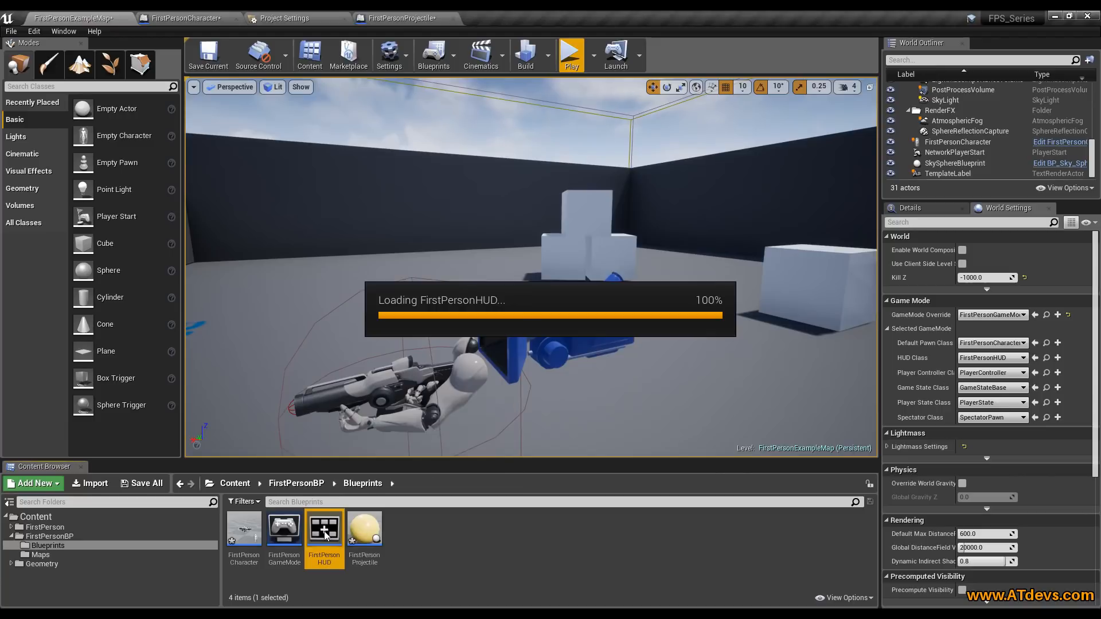
Delete the VR headset check with its comment box and connect Event Receive Draw HUD directly to Draw Texture's execution input
scroll(348, 223, up, 2)
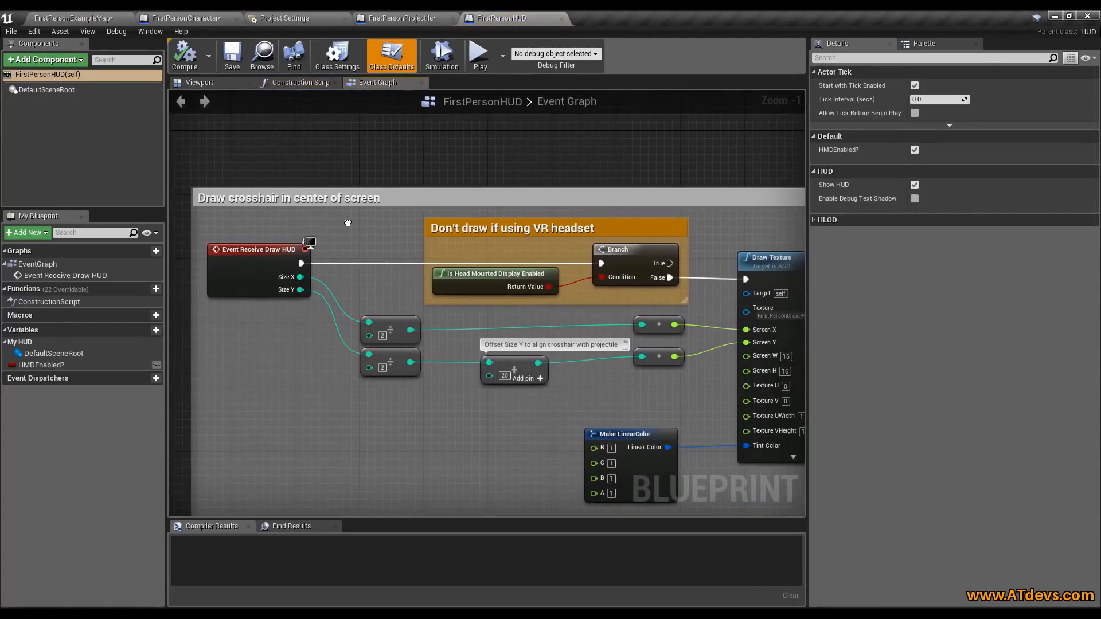
drag(709, 307, 379, 221)
key(Delete)
drag(301, 263, 748, 281)
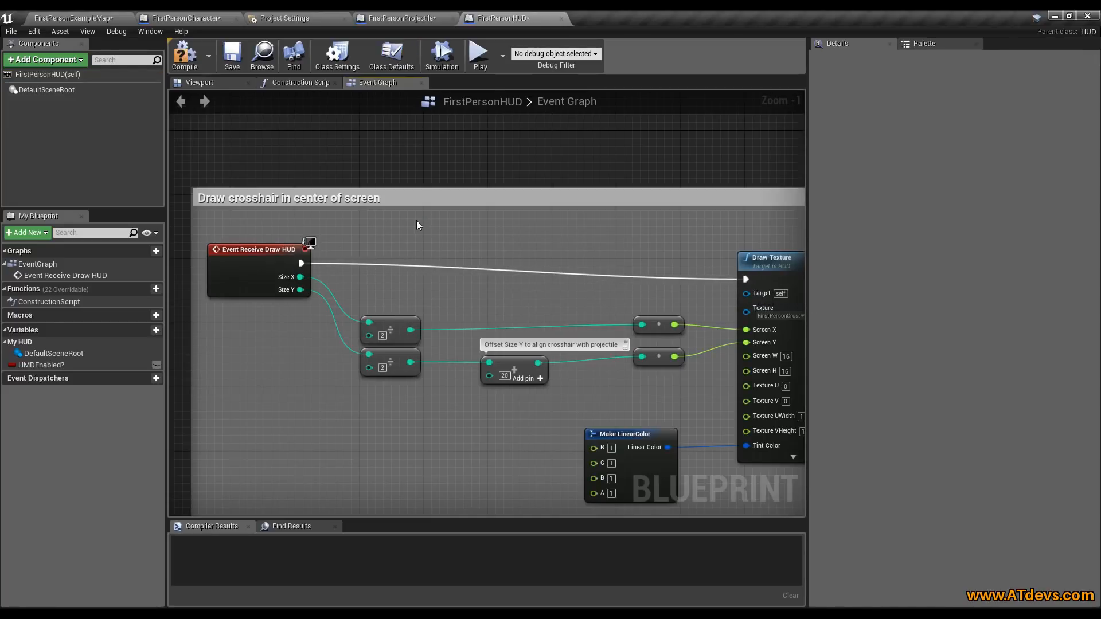
Examine the Event Receive Draw HUD node and how its Size X and Size Y outputs feed the crosshair position math
right_drag(410, 232, 421, 215)
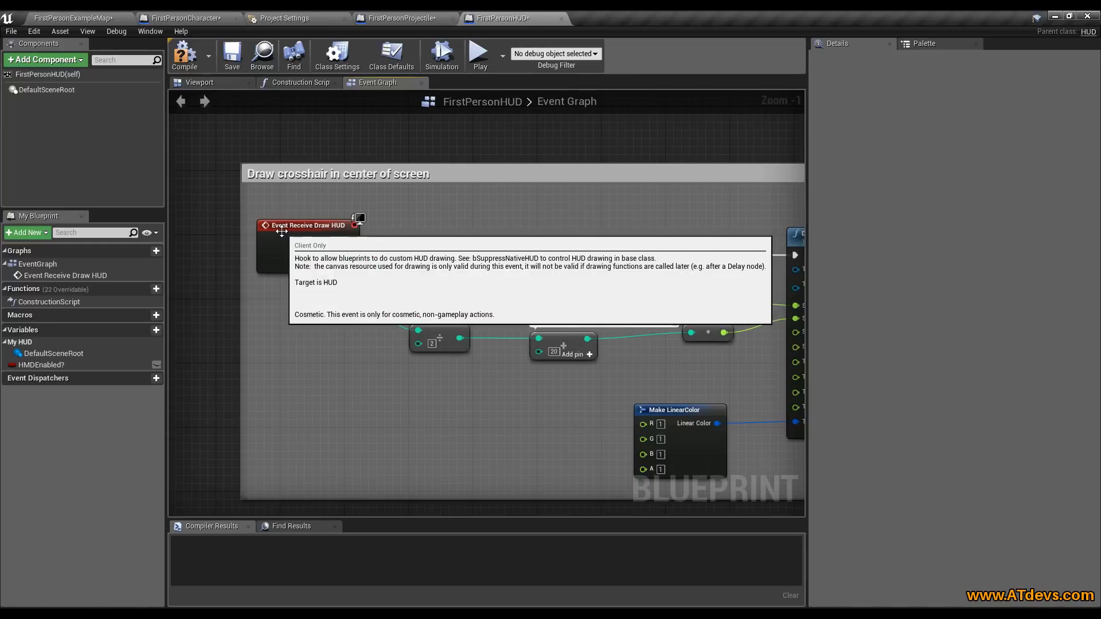
click(282, 230)
scroll(282, 231, up, 1)
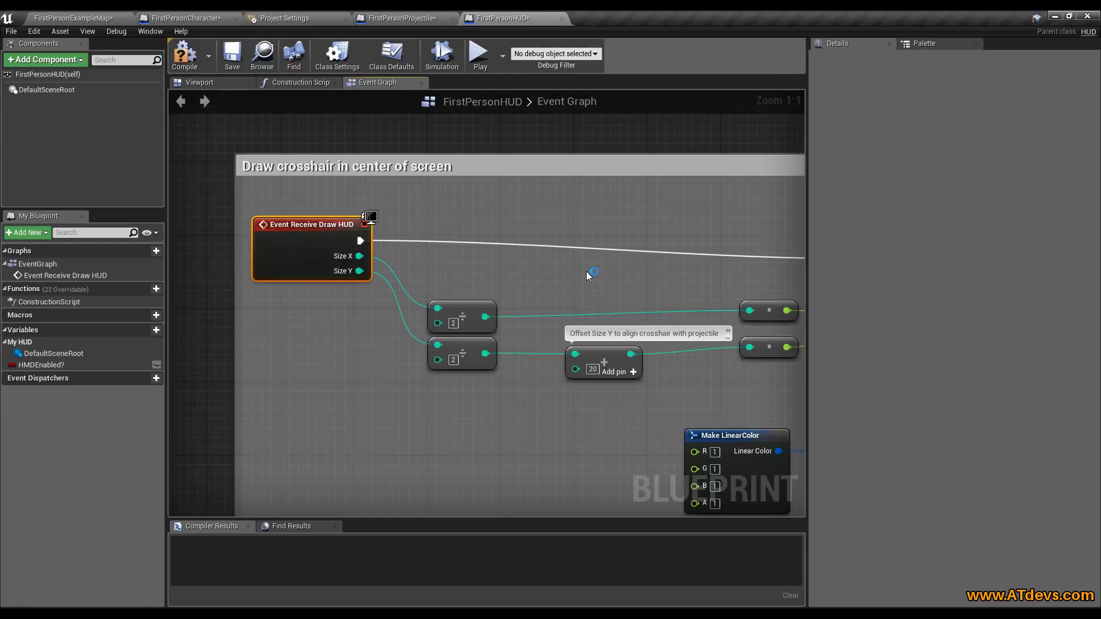
right_drag(580, 273, 512, 248)
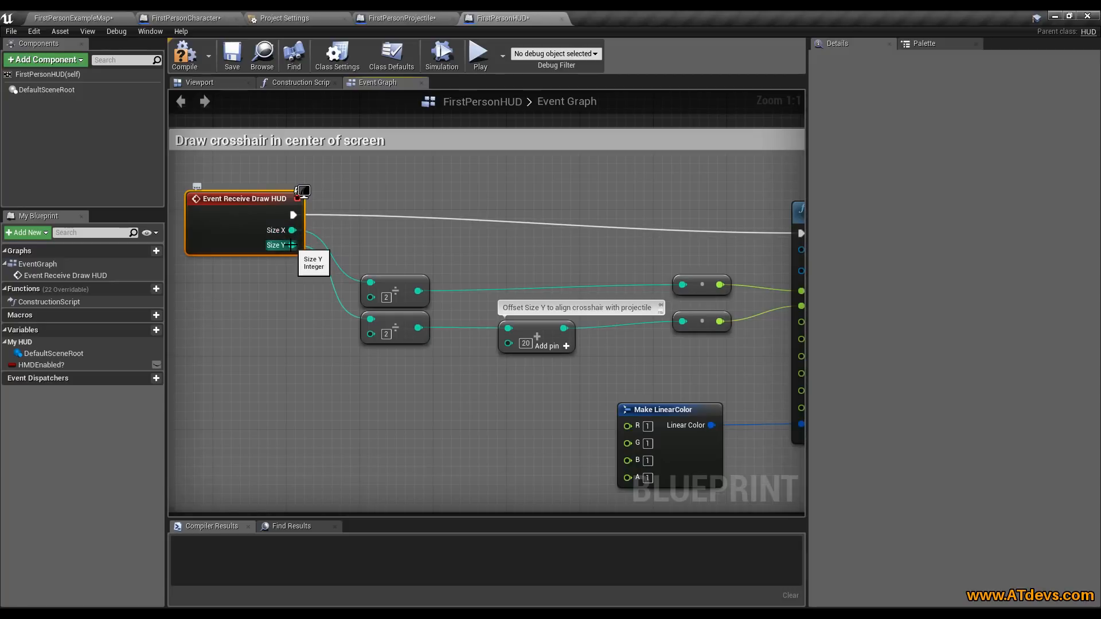
Connect the Size Y division directly to its float conversion and delete the add-20 crosshair offset node
right_drag(410, 285, 329, 291)
click(322, 289)
mouse_move(481, 279)
right_down()
mouse_move(340, 283)
mouse_move(435, 246)
right_up()
click(635, 226)
click(447, 307)
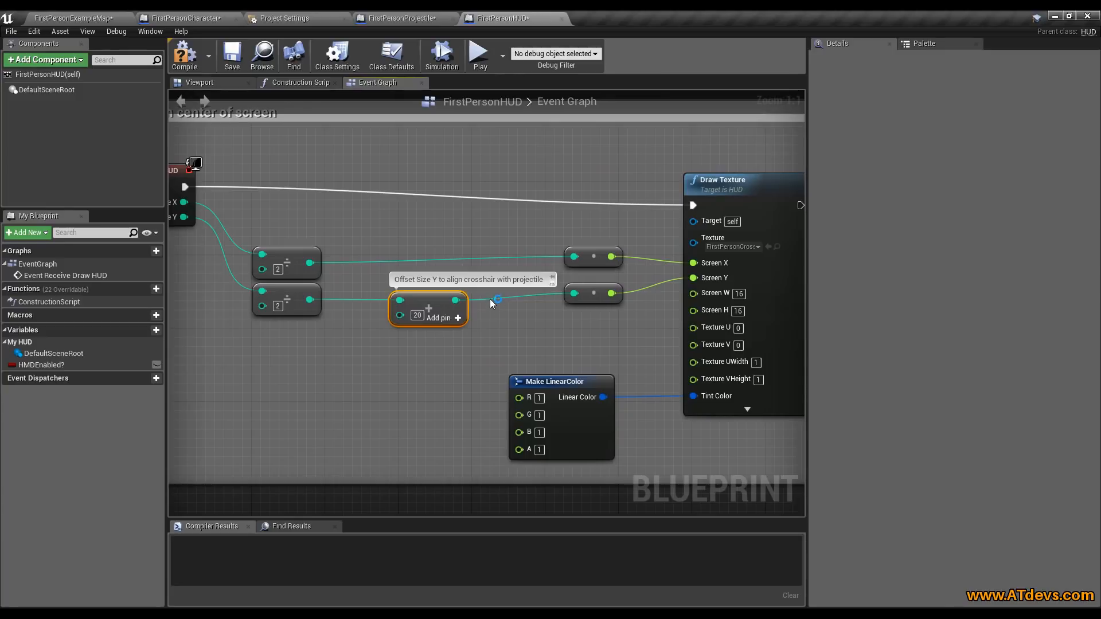
drag(577, 307, 575, 304)
drag(449, 318, 452, 363)
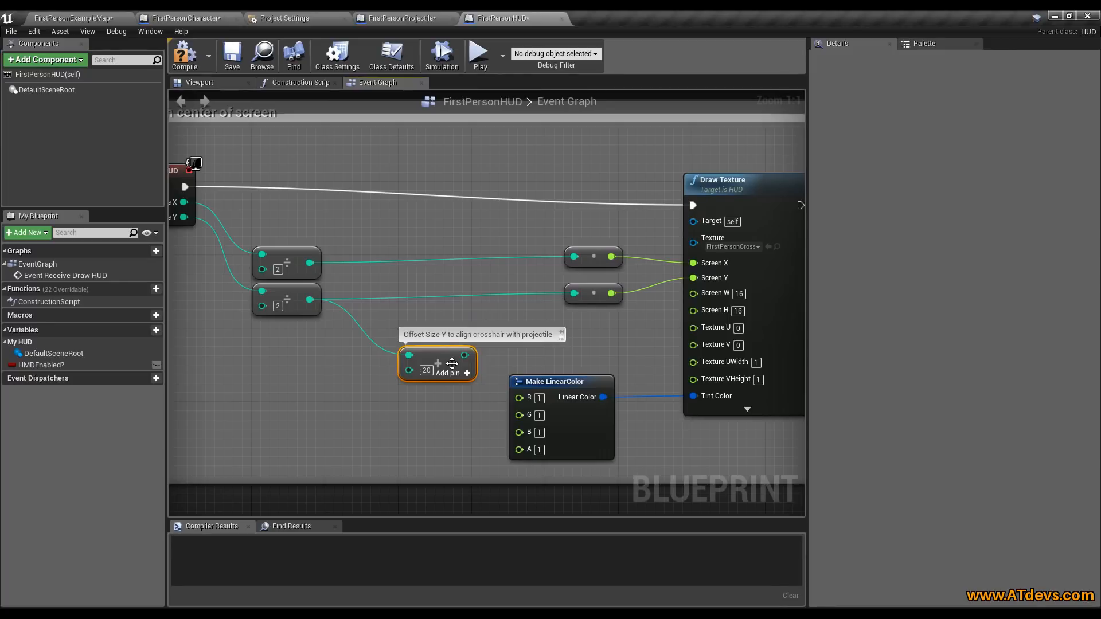
key(Delete)
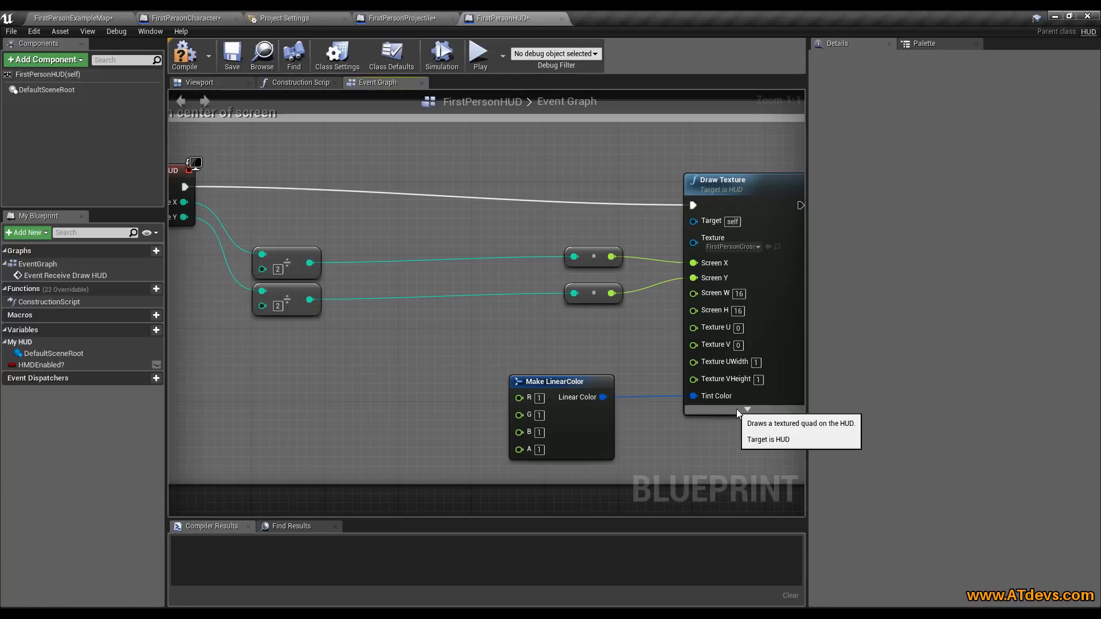
Expand Draw Texture's advanced inputs, locate its crosshair texture in the Content Browser, and return to the FirstPersonHUD graph
click(739, 409)
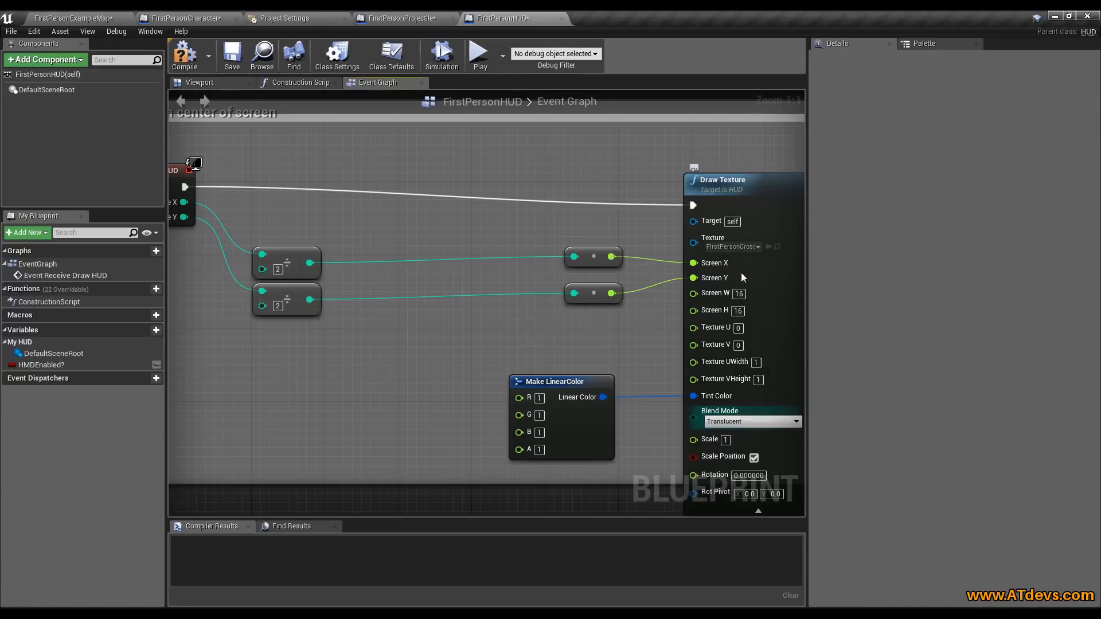
click(777, 246)
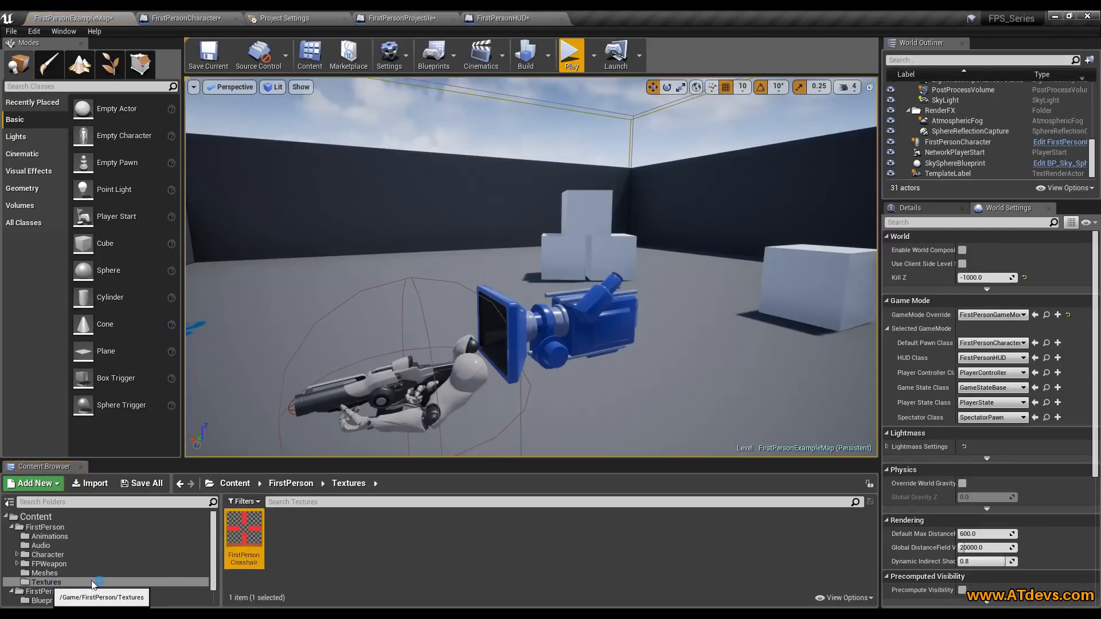
click(465, 18)
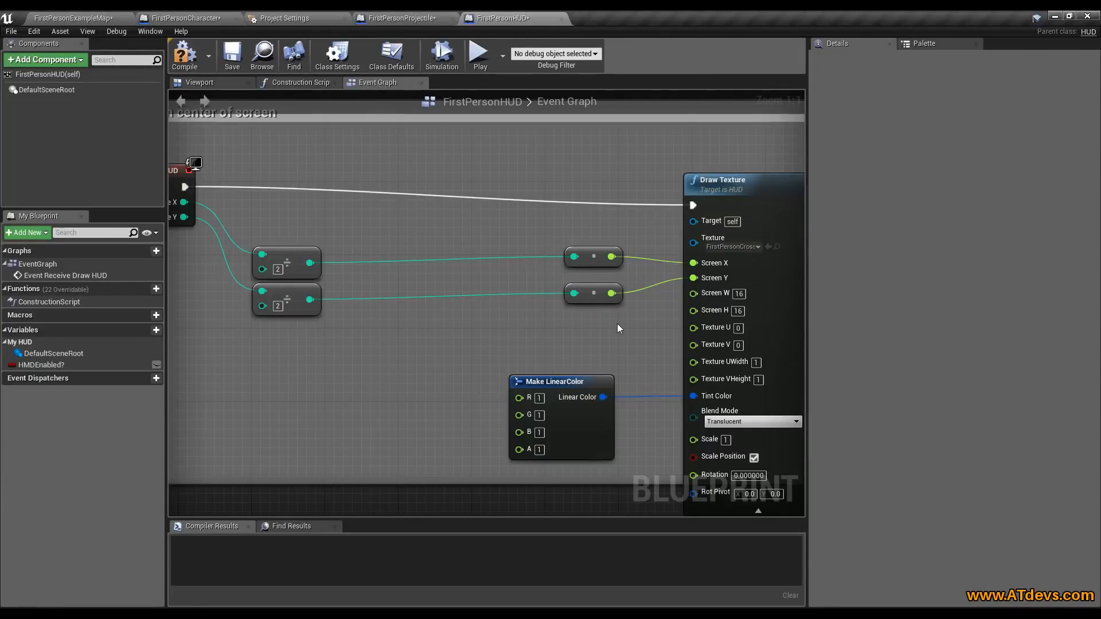
Disconnect Make LinearColor from Draw Texture's Tint Color and set the tint to black
right_drag(617, 323, 497, 230)
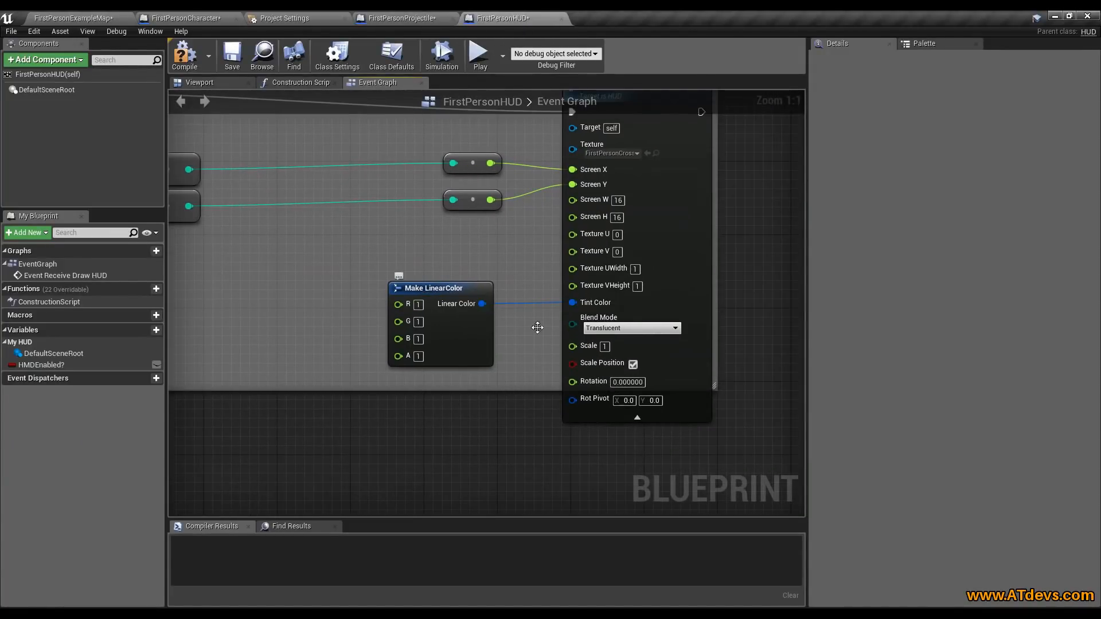
alt+click(572, 302)
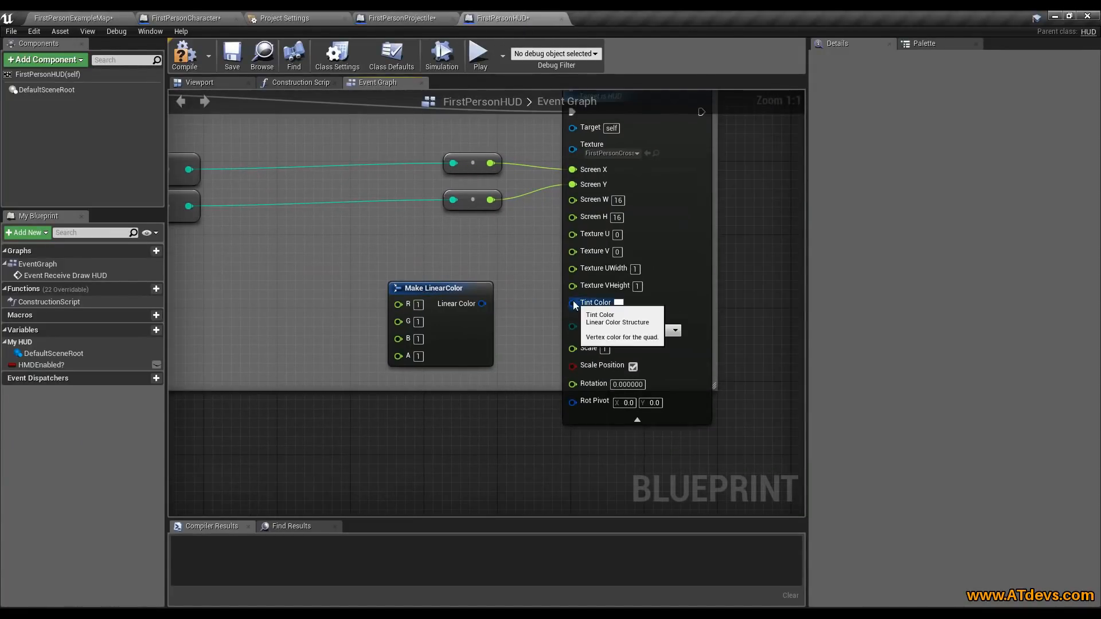
click(618, 304)
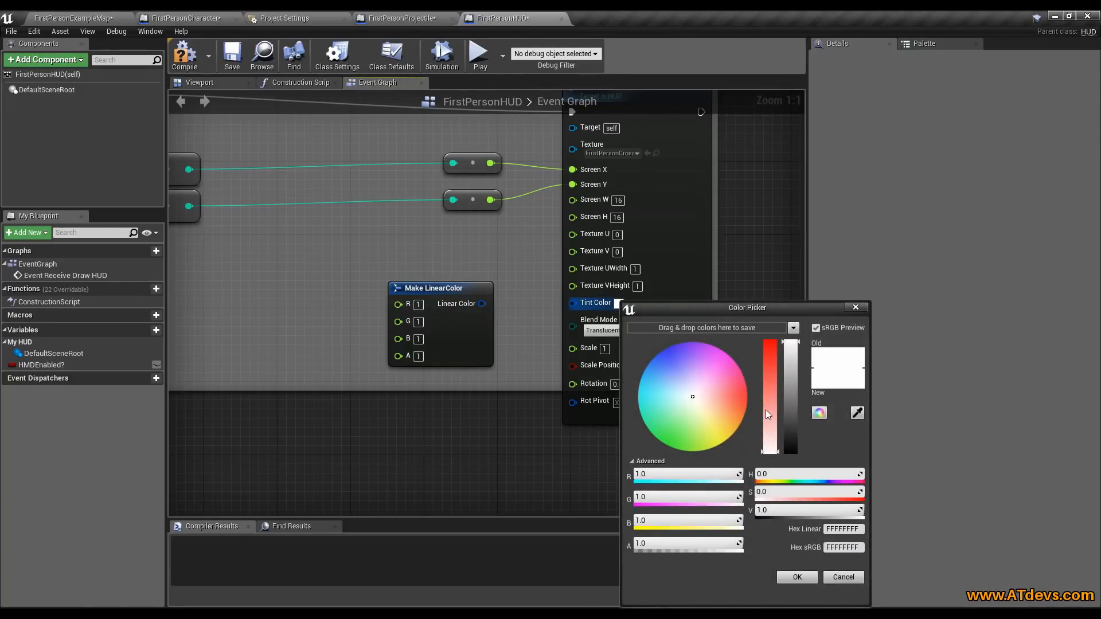
drag(793, 438, 794, 454)
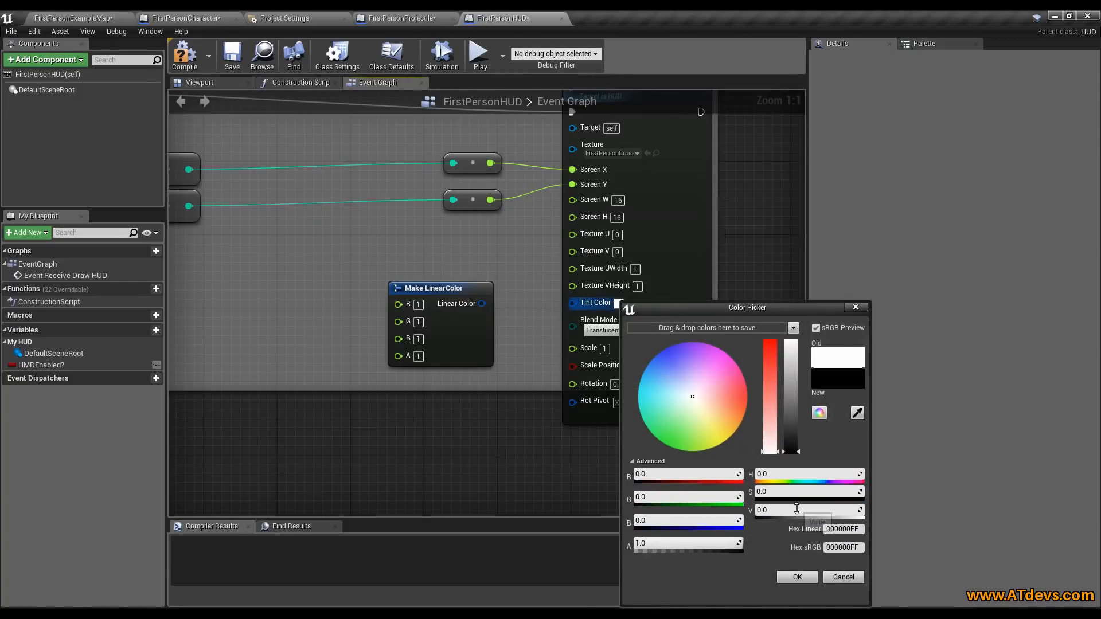
click(799, 577)
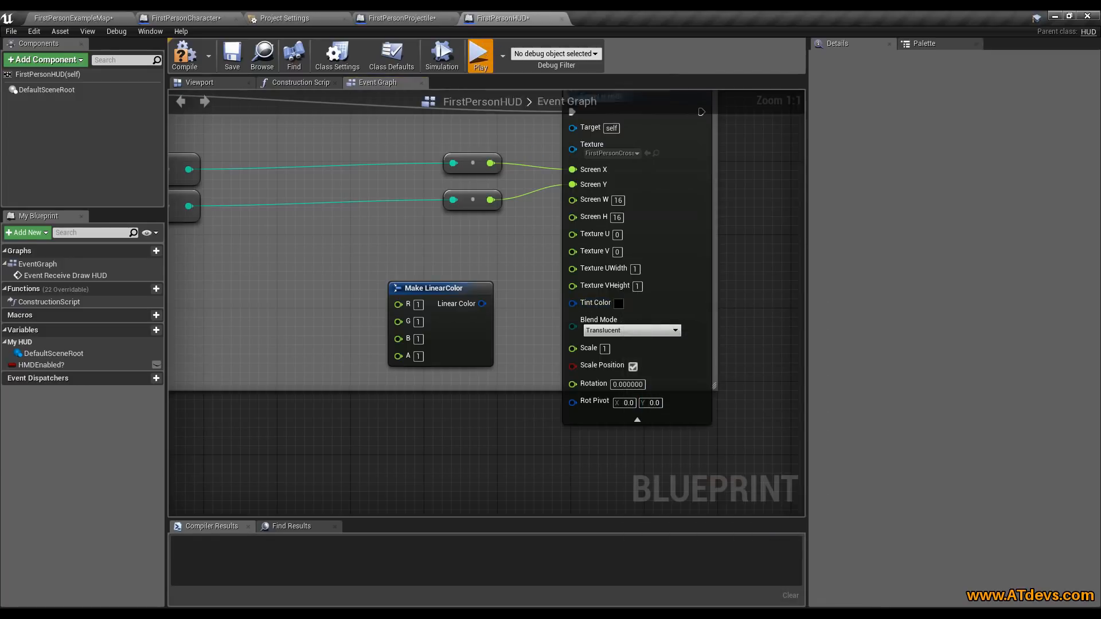
Check the black crosshair in a game preview and return to the FirstPersonHUD graph
click(481, 57)
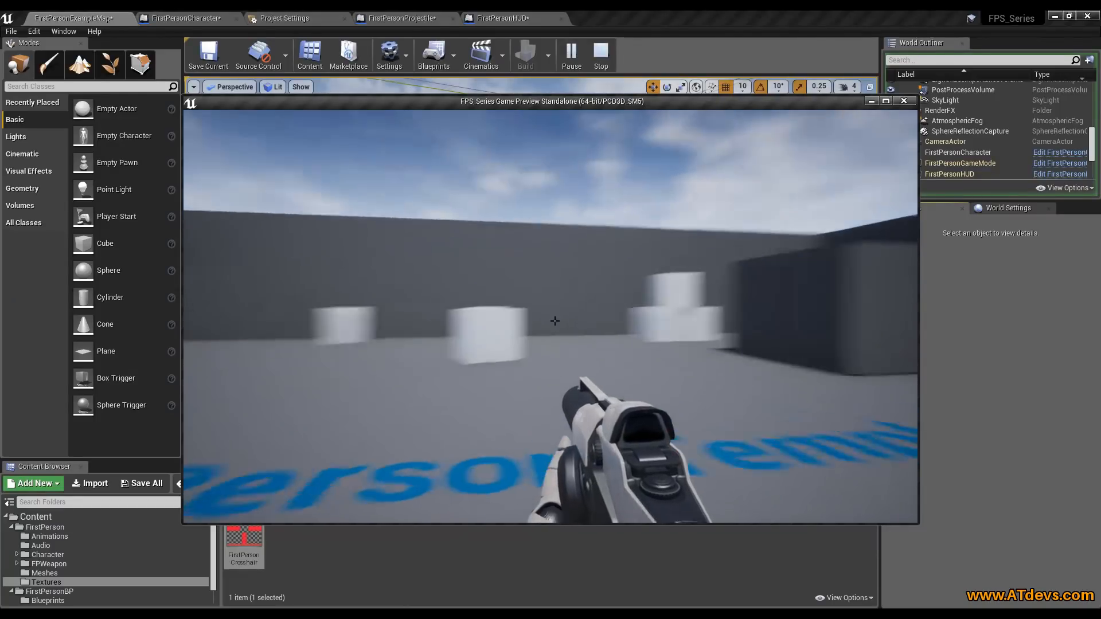
key(Escape)
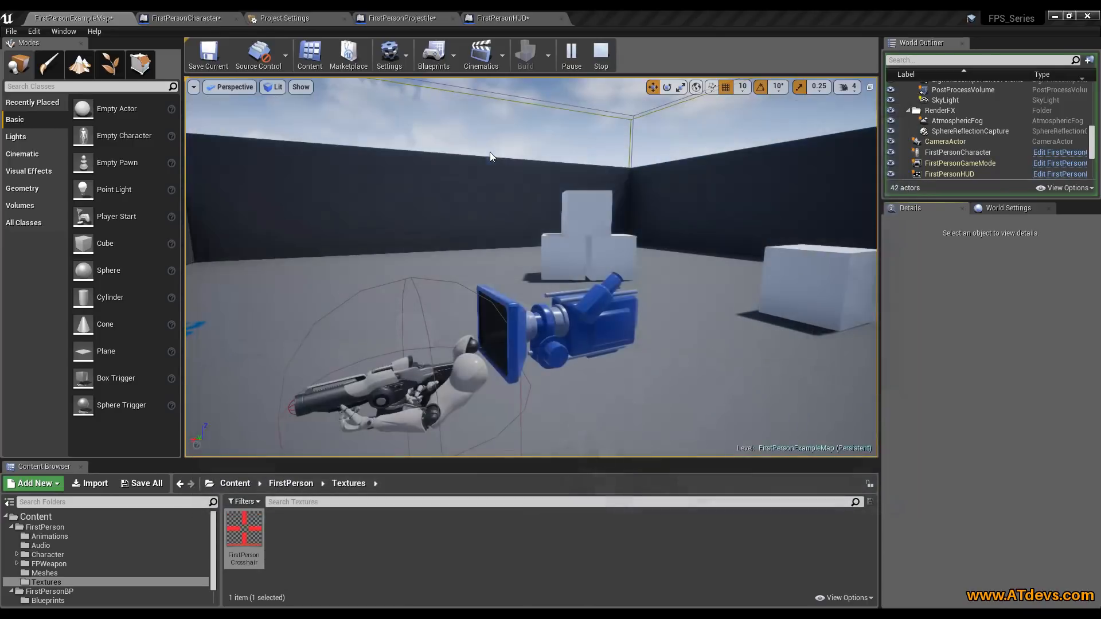
click(486, 18)
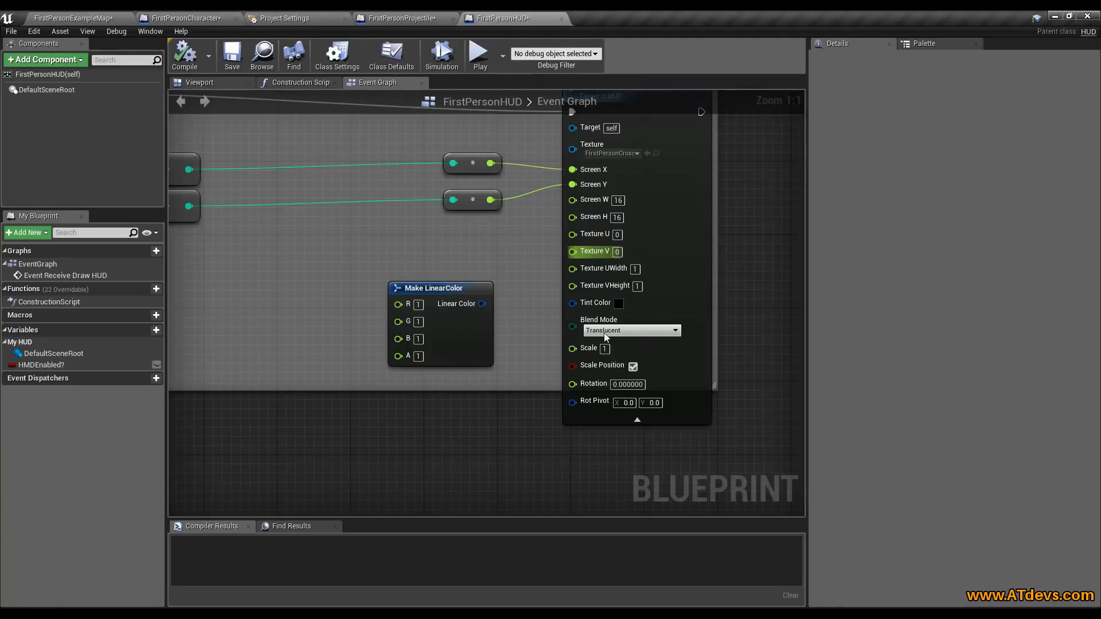
Undo the black tint and the disconnection of Make LinearColor from Draw Texture
key(ctrl+z)
key(ctrl+z)
mouse_move(266, 273)
right_down()
mouse_move(347, 325)
mouse_move(486, 377)
mouse_move(406, 426)
mouse_move(431, 404)
right_up()
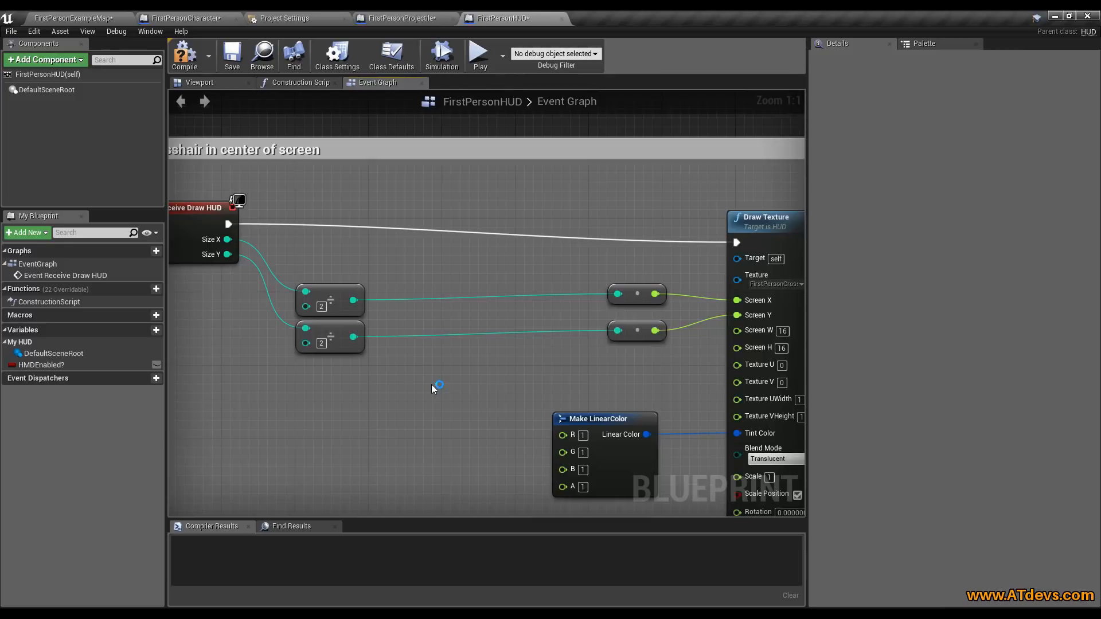
right_drag(432, 382, 442, 342)
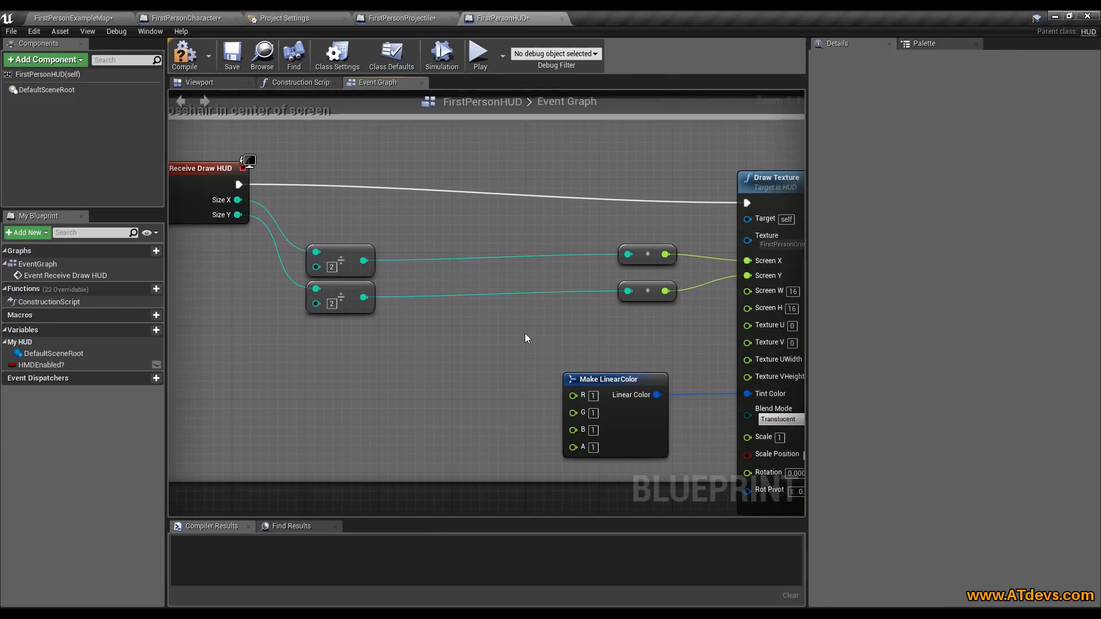
right_drag(528, 332, 500, 343)
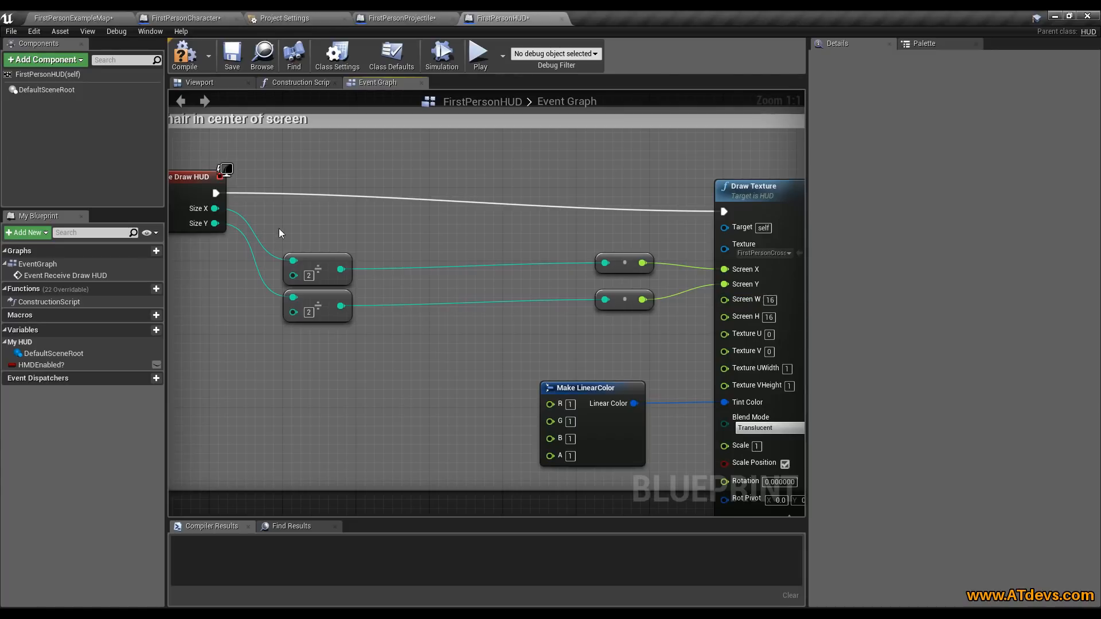
Examine the two divide-by-2 nodes and Draw Texture's Screen W and Screen H inputs
drag(279, 226, 359, 369)
click(356, 365)
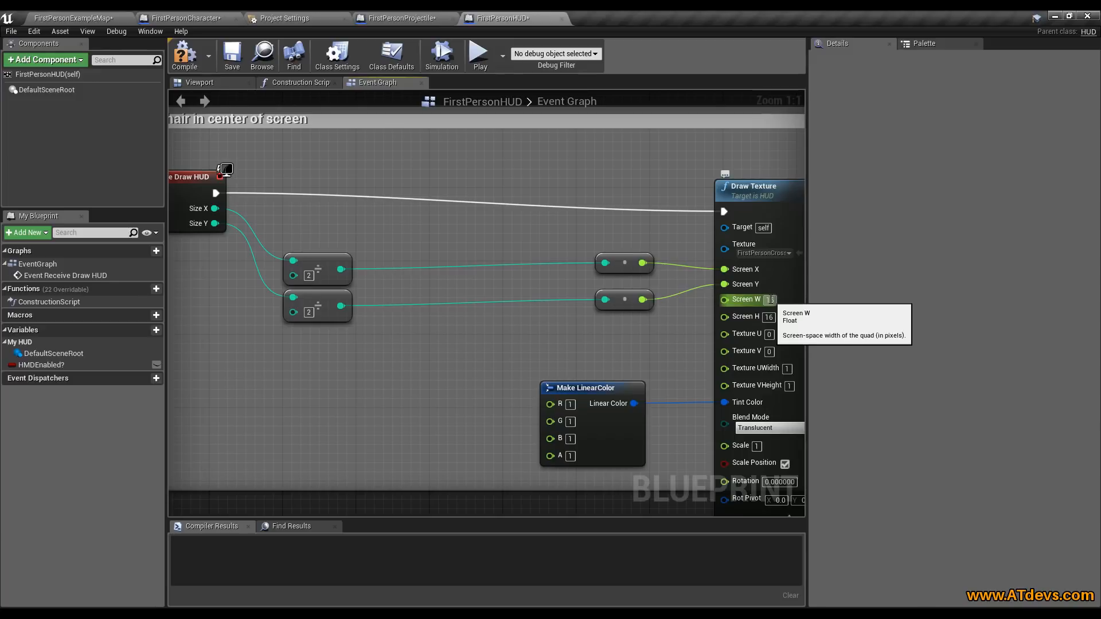
key(Tab)
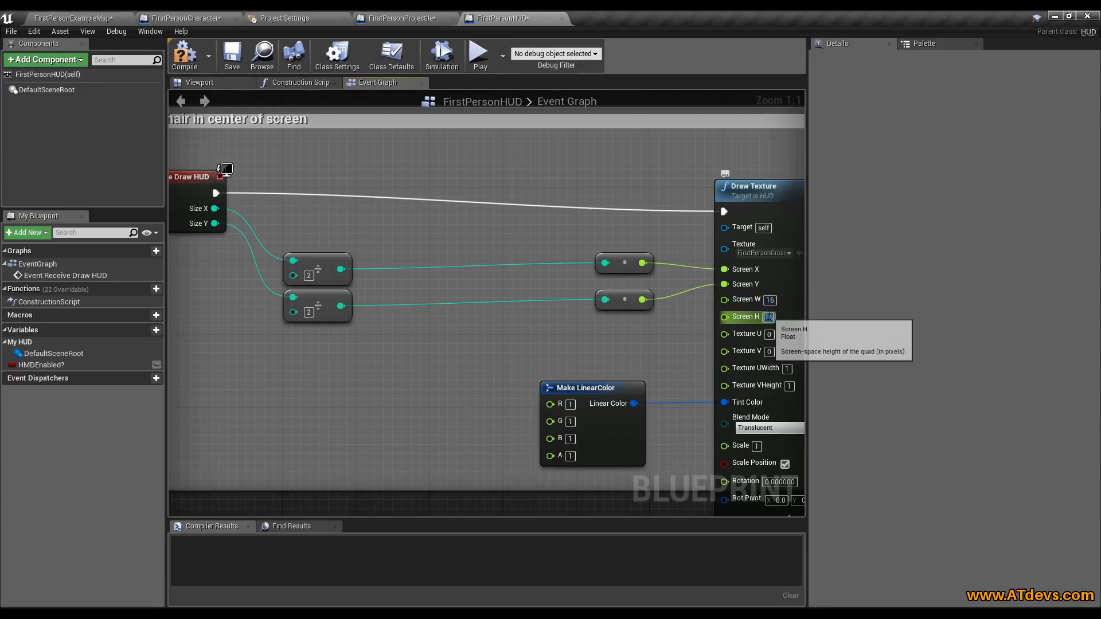
Insert an integer subtraction node between the Size X division and its float conversion
drag(338, 267, 423, 260)
text(- 8)
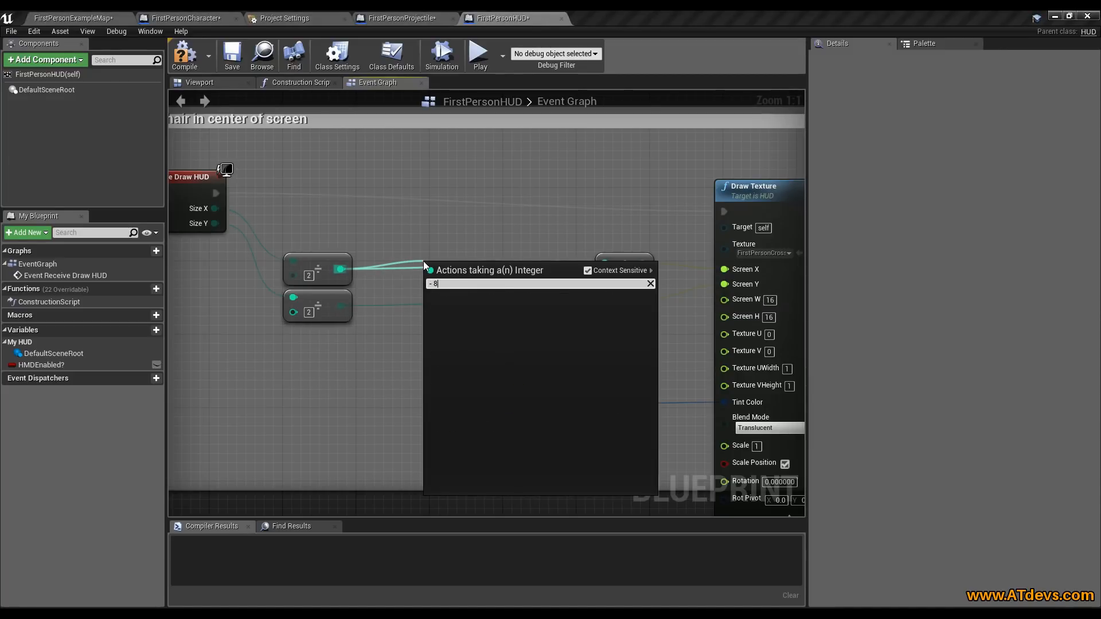
key(BackSpace)
key(Down)
key(Return)
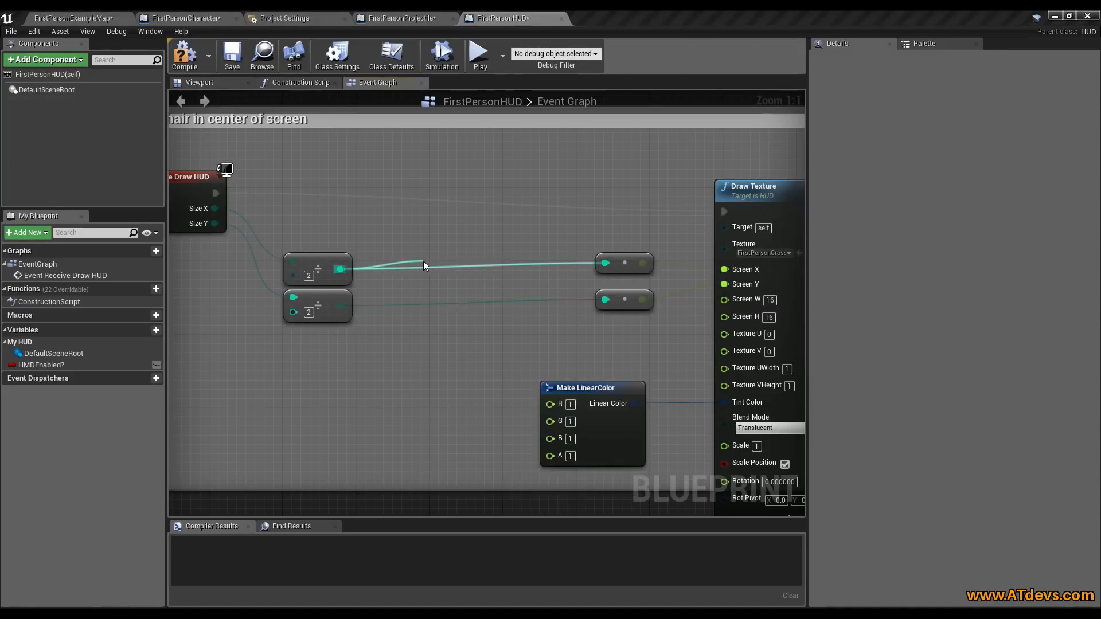
drag(478, 278, 608, 262)
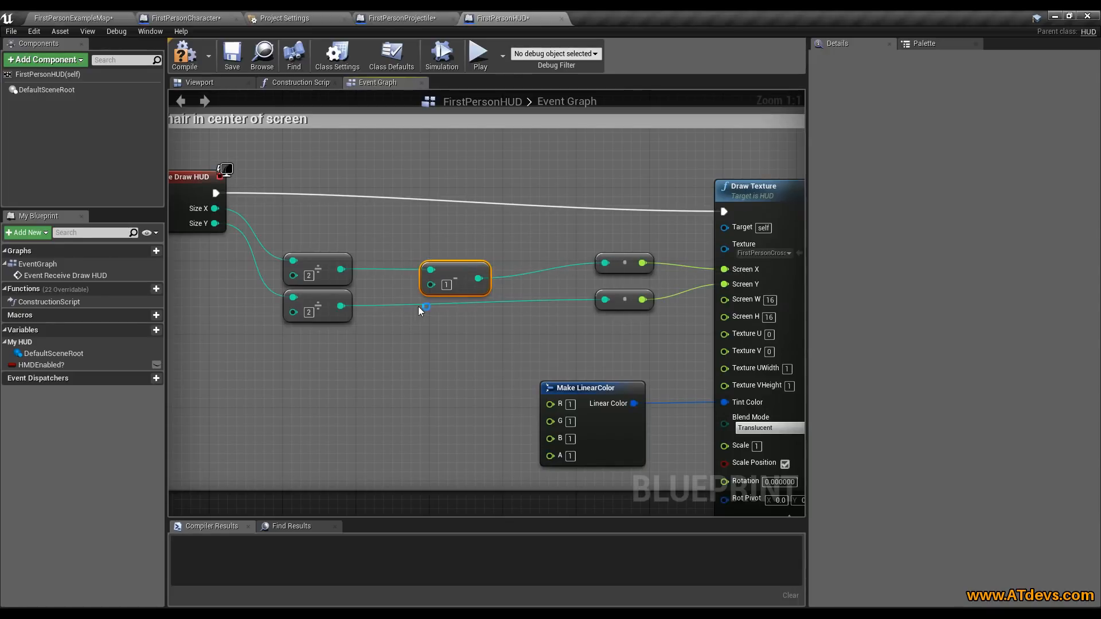
Duplicate the subtraction node into the Size Y path and set both nodes to subtract 8
key(ctrl+w)
drag(429, 312, 608, 300)
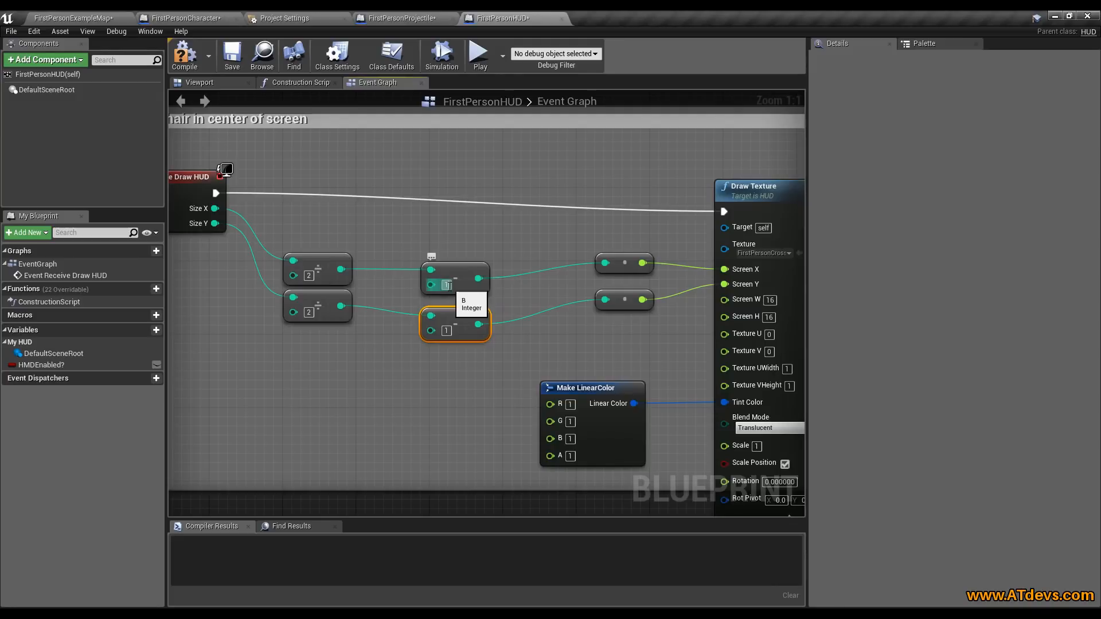
click(447, 331)
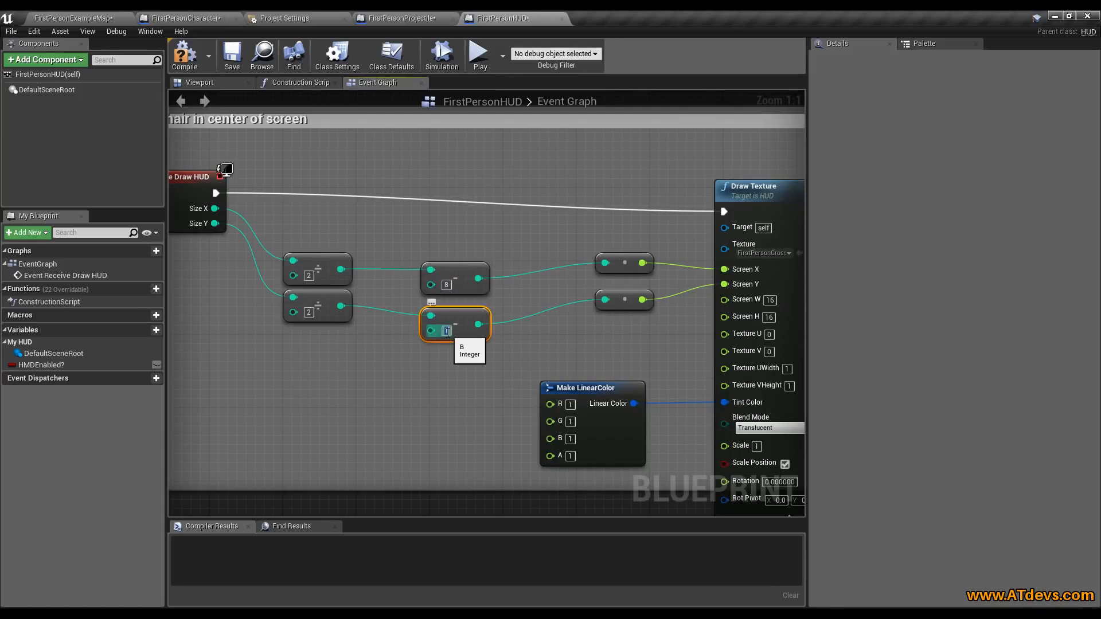
Test the centred crosshair in a game preview by firing at the stacked cubes and into the sky
click(481, 56)
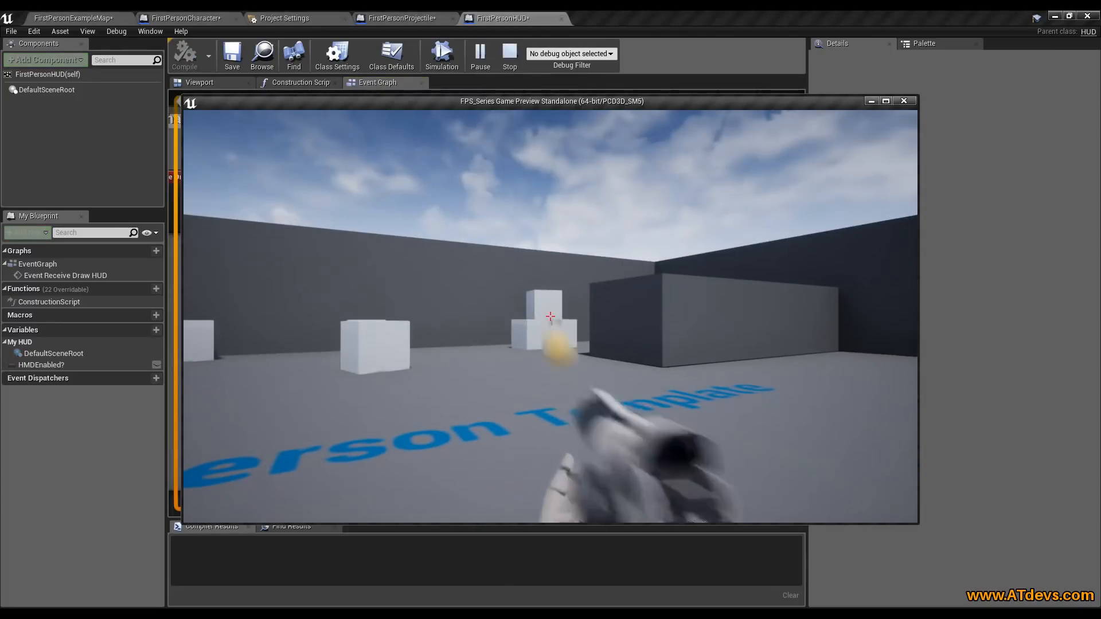
click(551, 316)
click(551, 317)
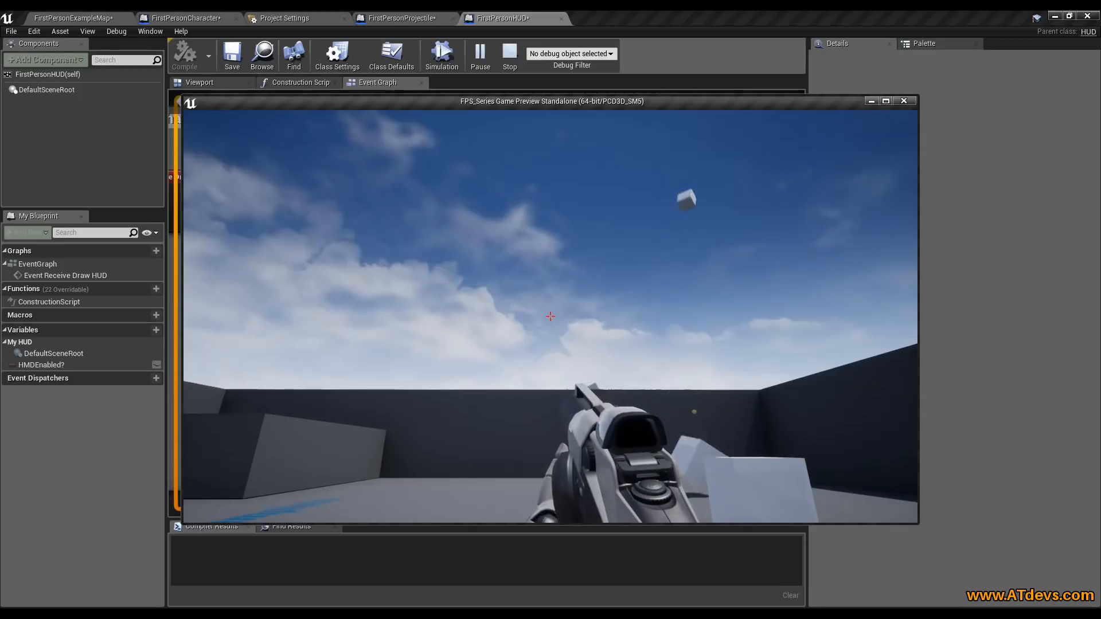
click(551, 316)
click(550, 316)
key(Escape)
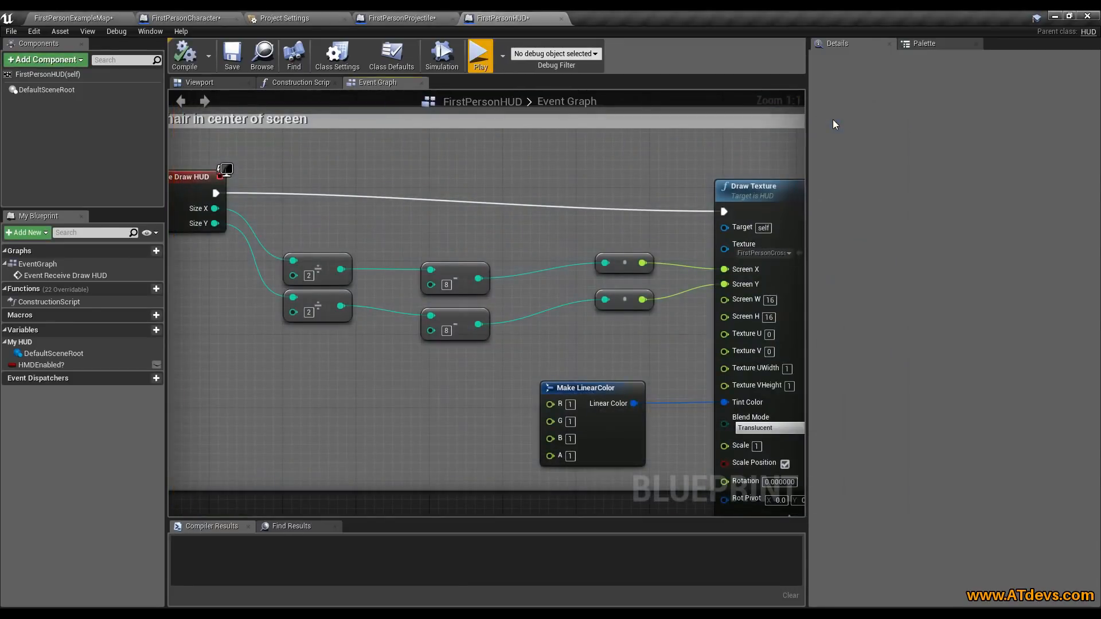